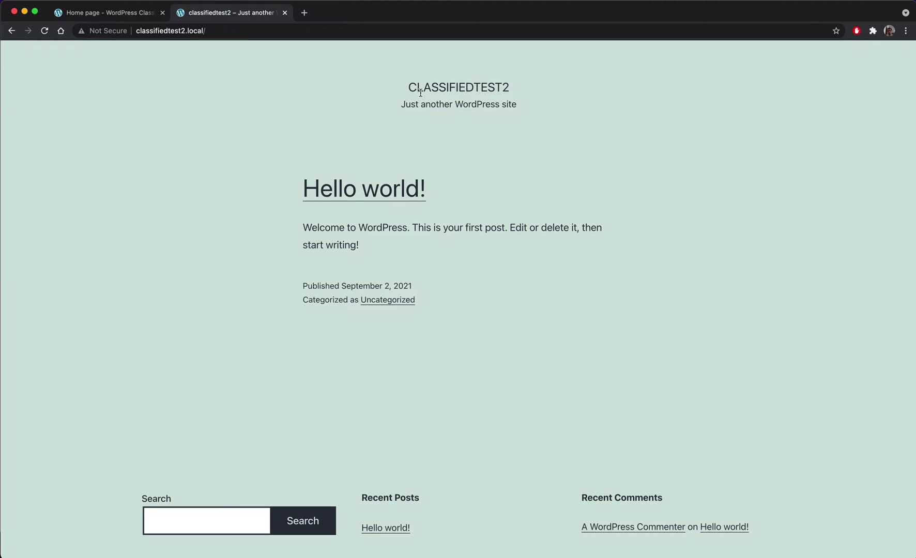
# - Go to the site's wp-admin address and proceed past the certificate warning
pyautogui.click(321, 30)
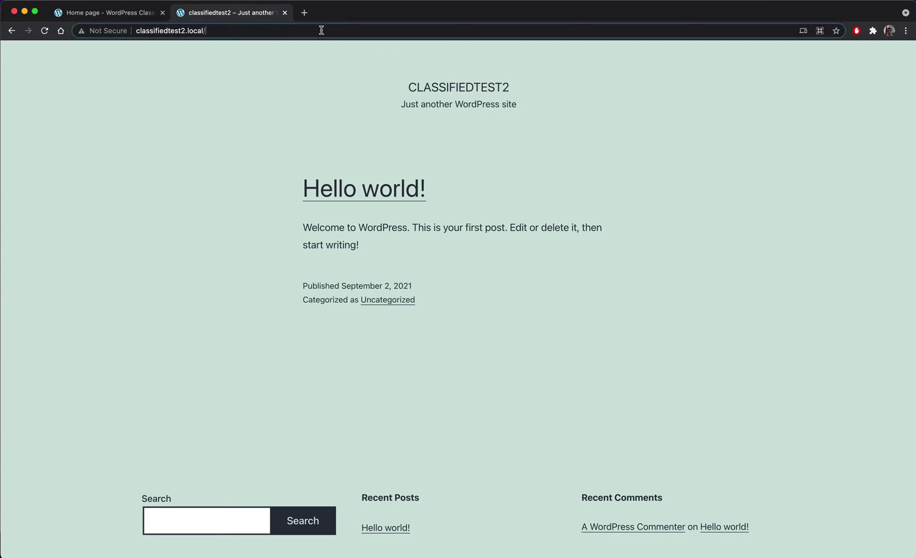
pyautogui.click(274, 120)
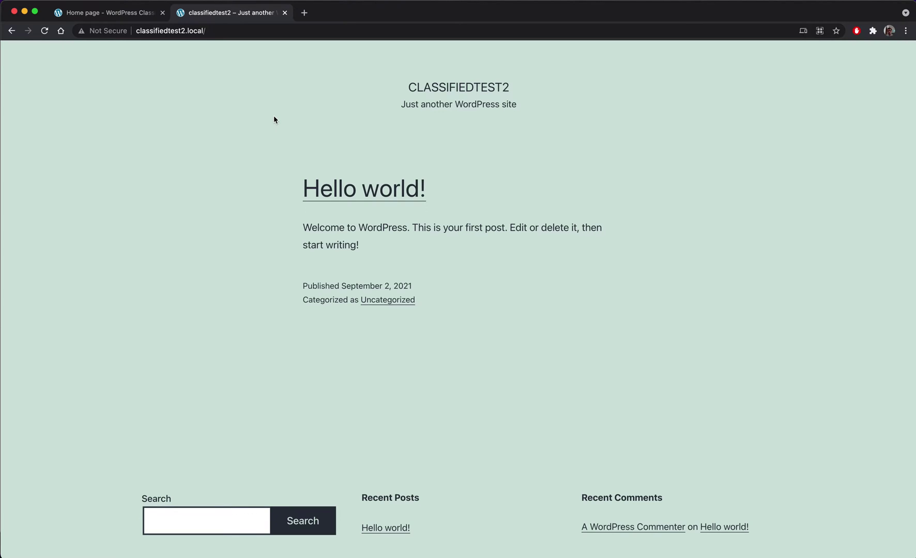
pyautogui.click(231, 30)
pyautogui.click(282, 33)
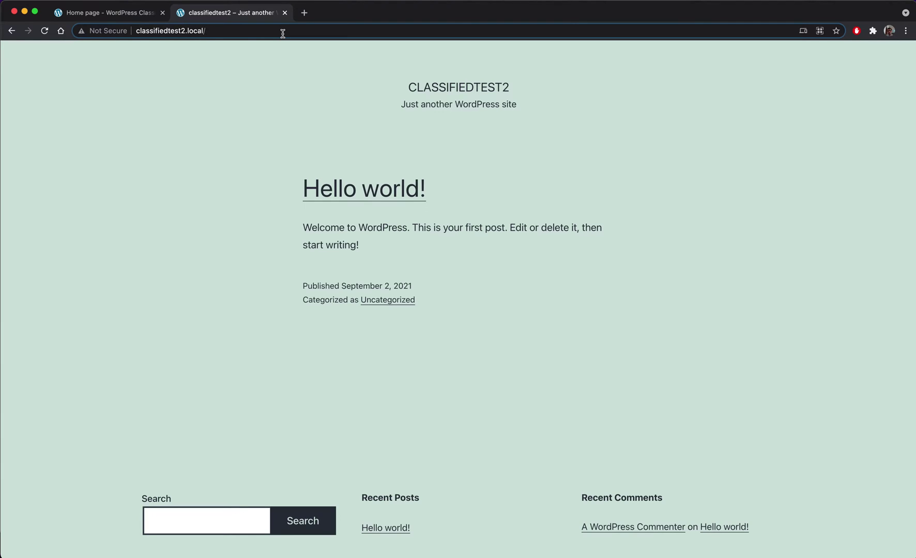
pyautogui.write('wp-')
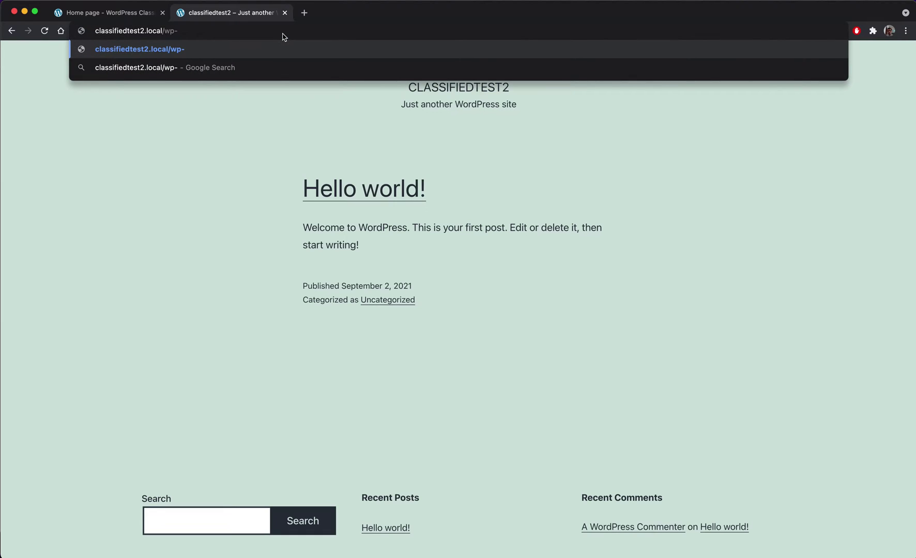
pyautogui.write('admin')
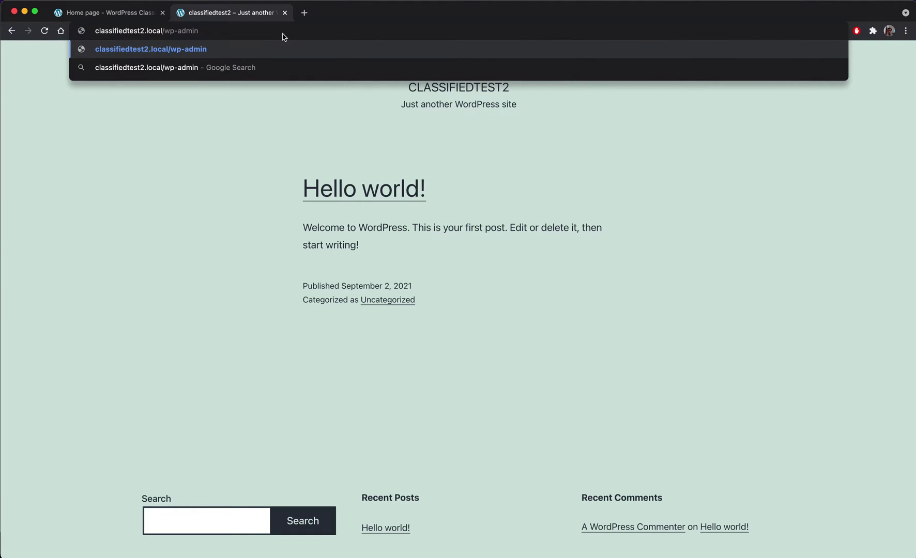
pyautogui.press('Return')
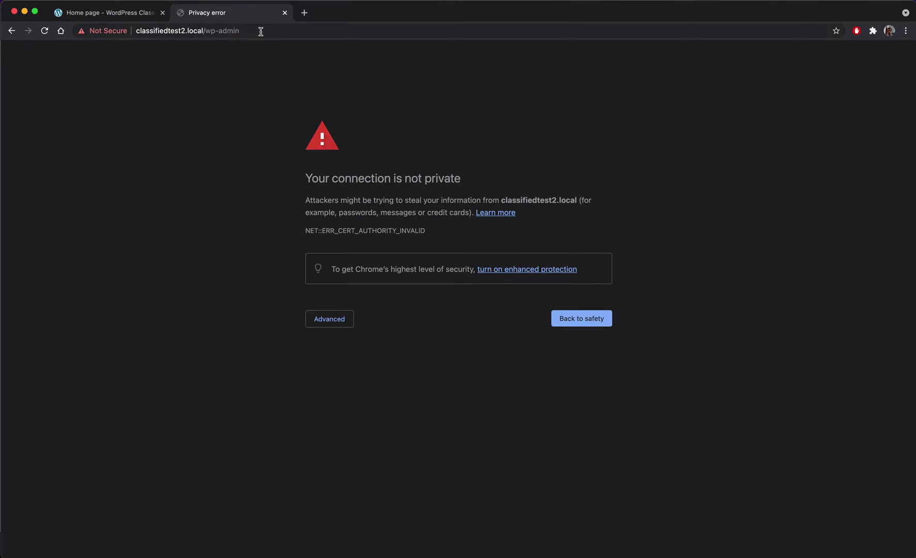
pyautogui.click(260, 31)
pyautogui.click(330, 319)
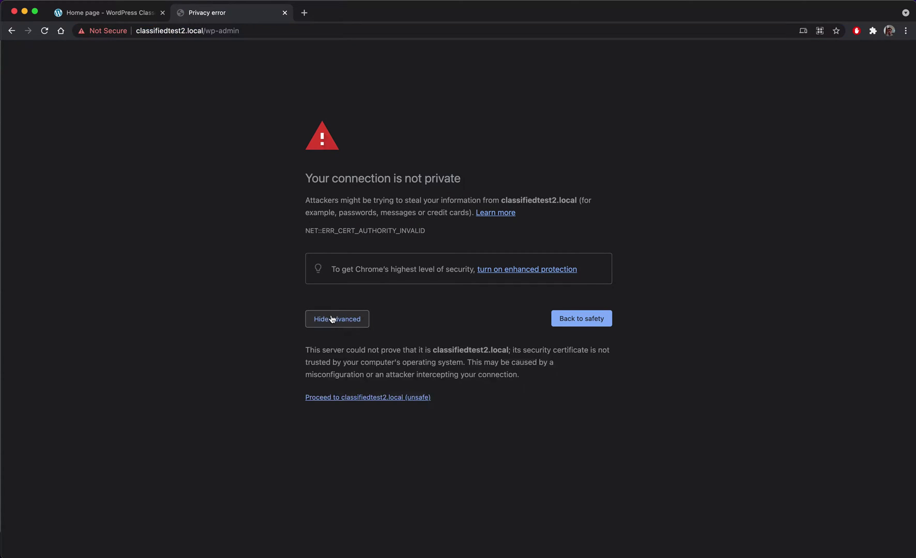
pyautogui.click(358, 401)
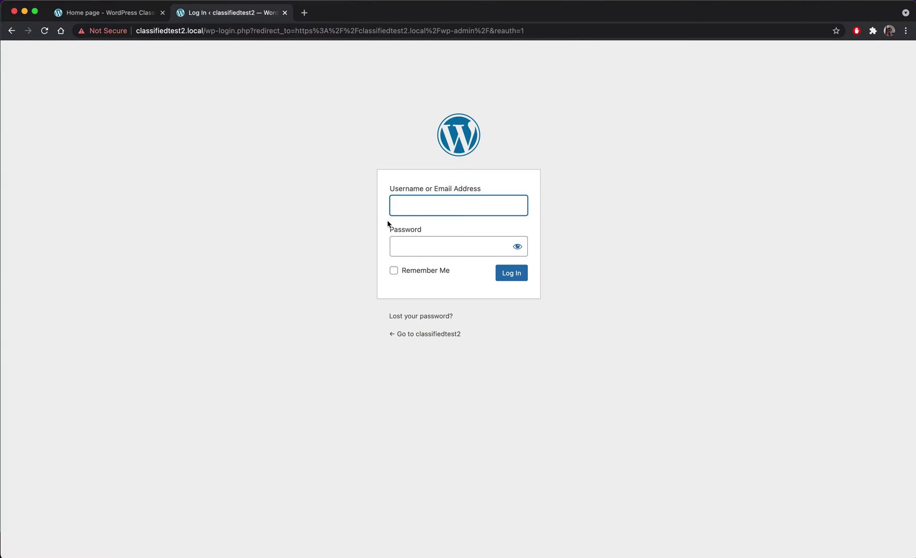
# - Load the wp-login.php page over plain http instead of https
pyautogui.doubleClick(147, 31)
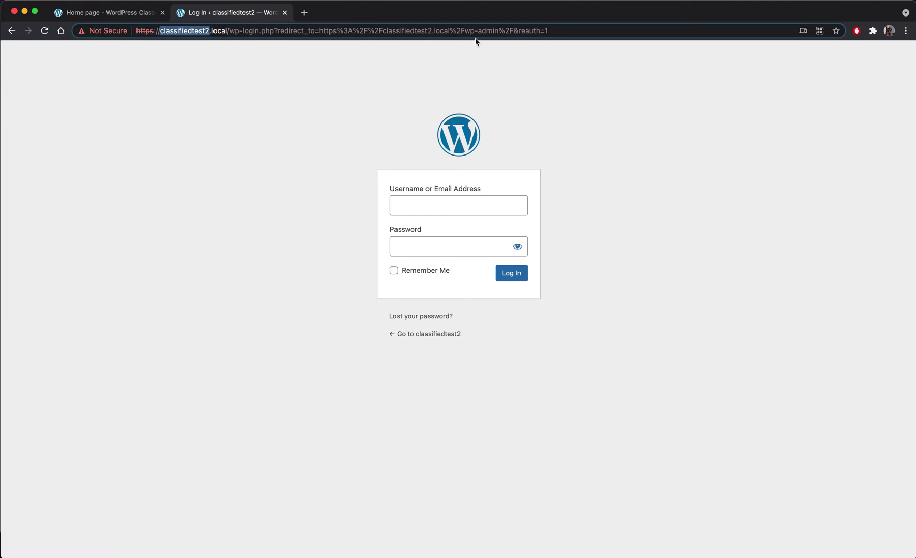
pyautogui.moveTo(159, 31); pyautogui.dragTo(275, 32)
pyautogui.press('super+c')
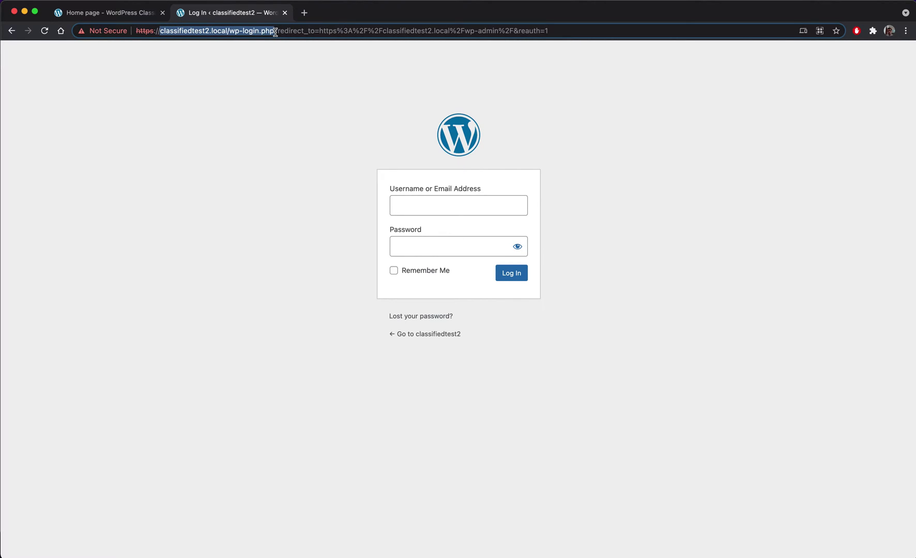
pyautogui.press('super+q')
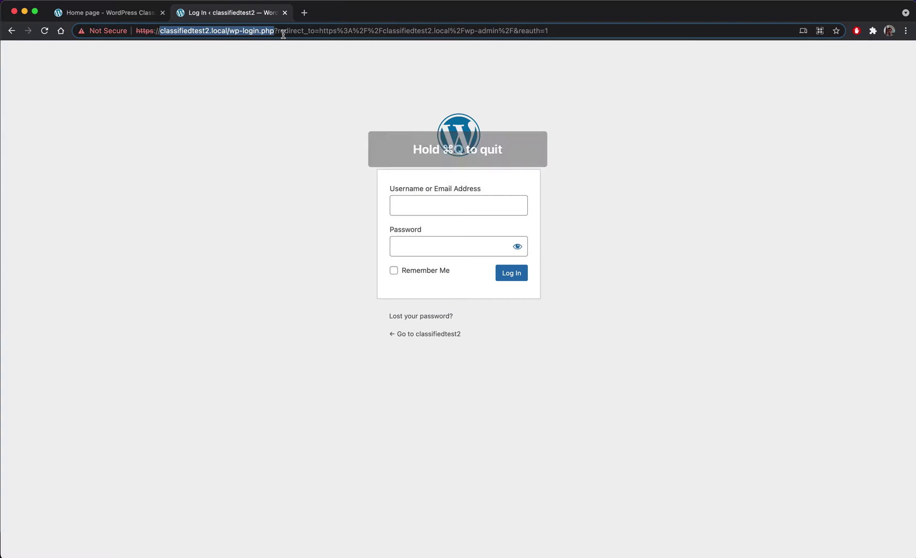
pyautogui.press('super+a')
pyautogui.press('super+v')
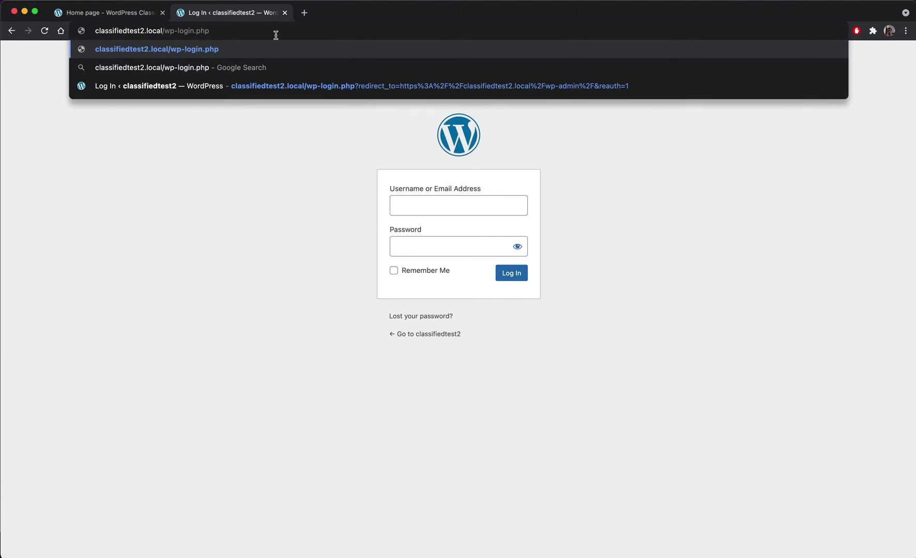
pyautogui.press('Return')
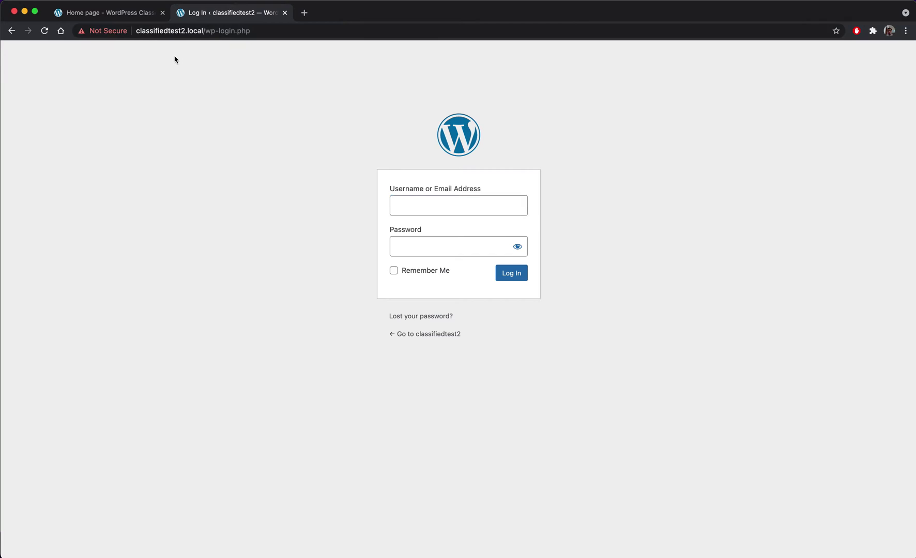
pyautogui.click(139, 31)
pyautogui.click(178, 31)
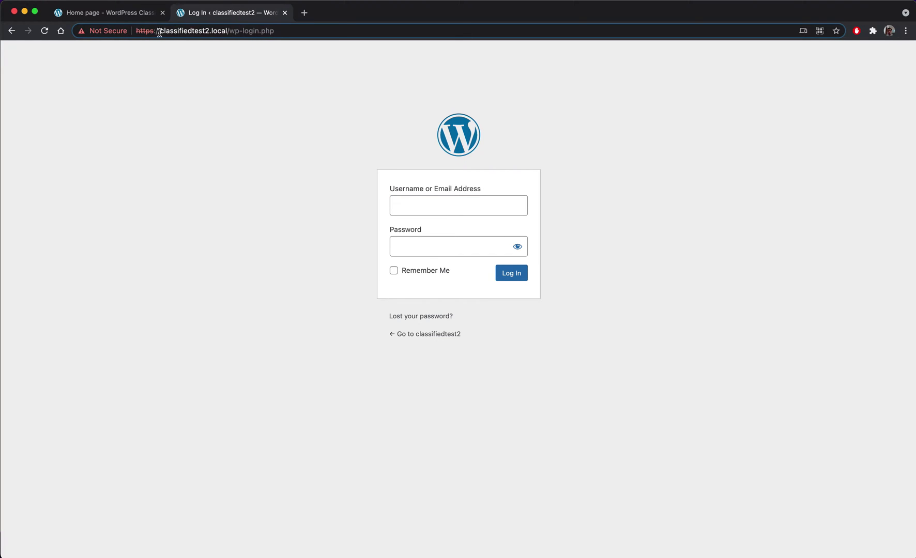
pyautogui.moveTo(160, 31); pyautogui.dragTo(122, 31)
pyautogui.press('BackSpace')
pyautogui.press('Return')
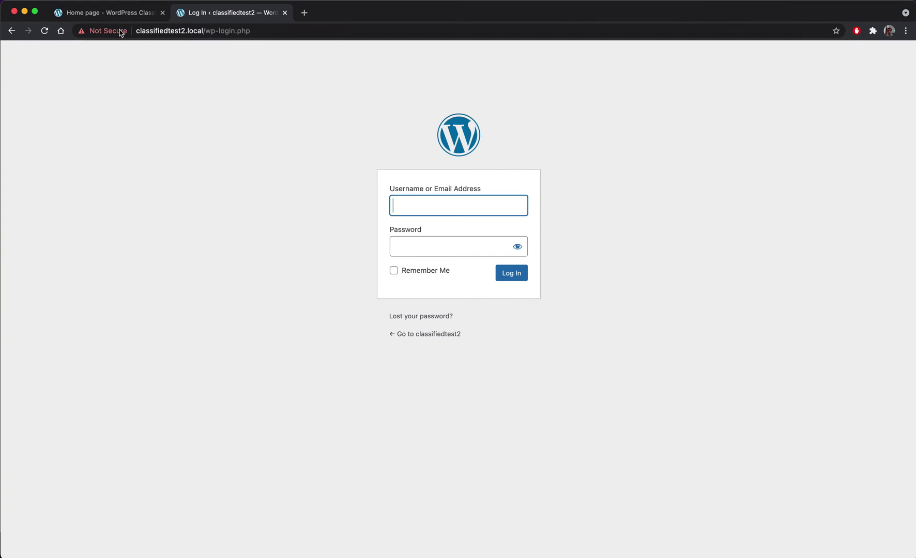
# - Log in with the admin account's username and password
pyautogui.click(440, 205)
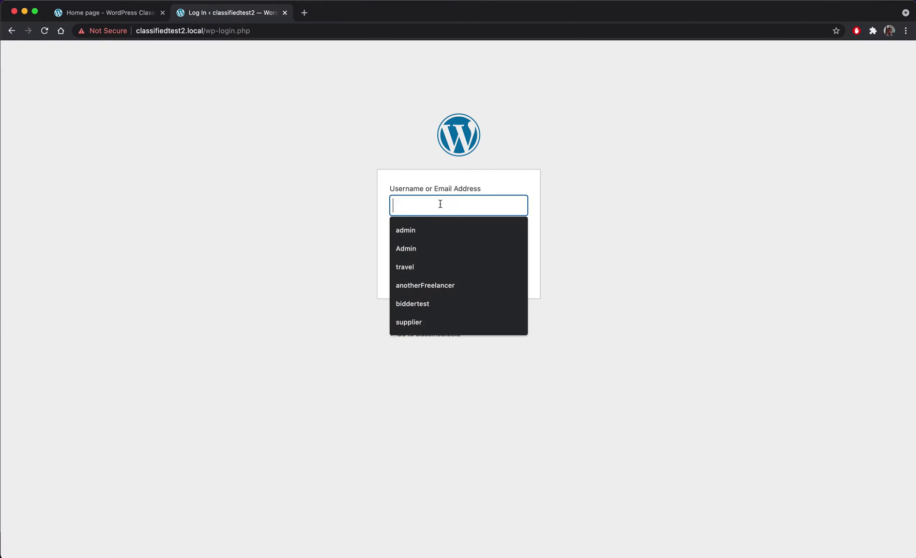
pyautogui.write('admin')
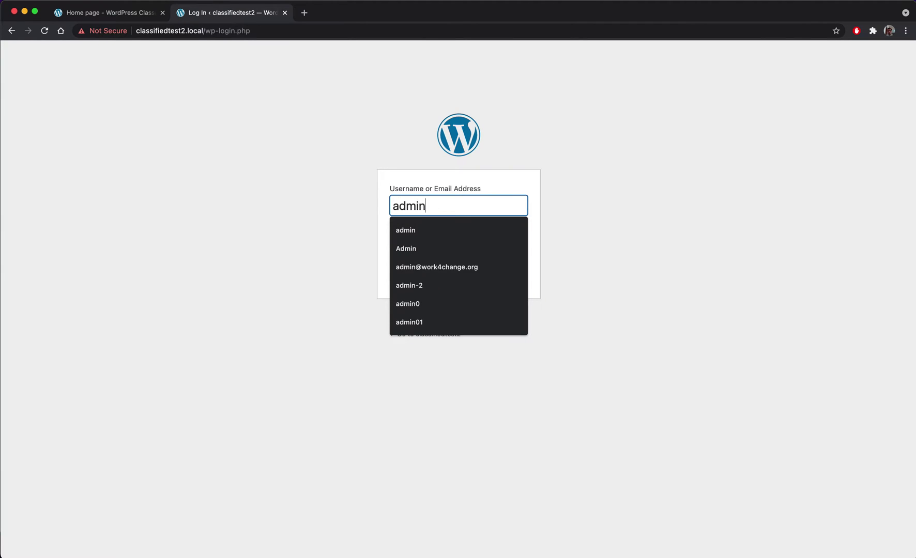
pyautogui.press('Tab')
pyautogui.write('****')
pyautogui.press('Return')
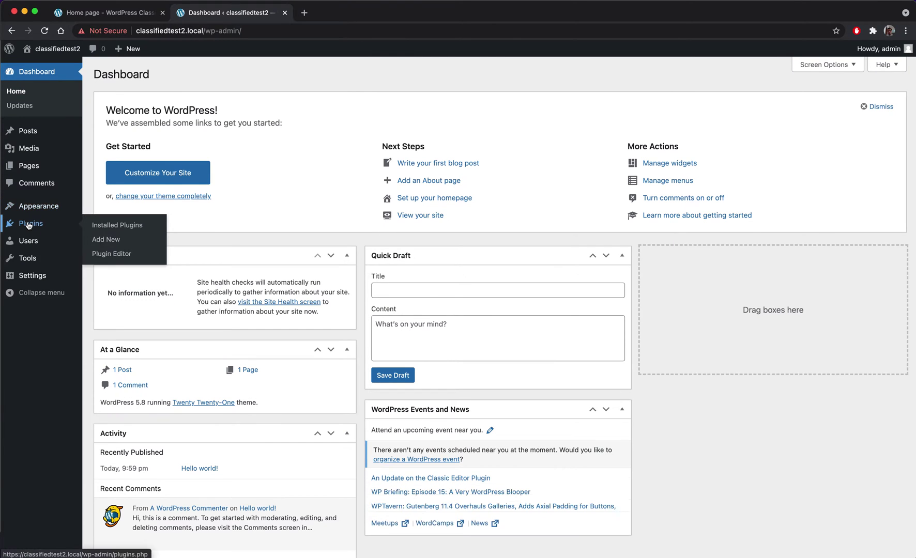
# - View the three installed themes under Appearance > Themes and compare them with the classified theme demo site
pyautogui.moveTo(39, 205)
pyautogui.click(114, 208)
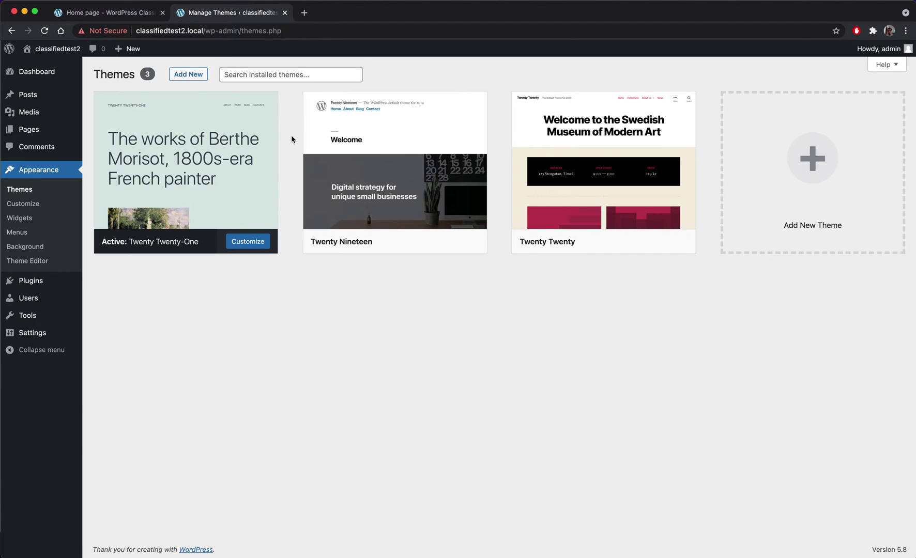
pyautogui.click(88, 13)
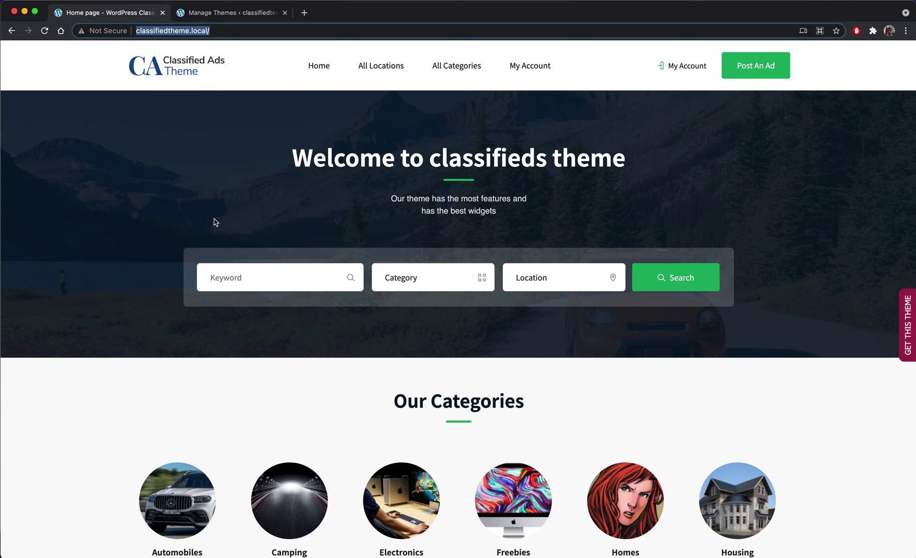
pyautogui.scroll(-20, 216, 222)
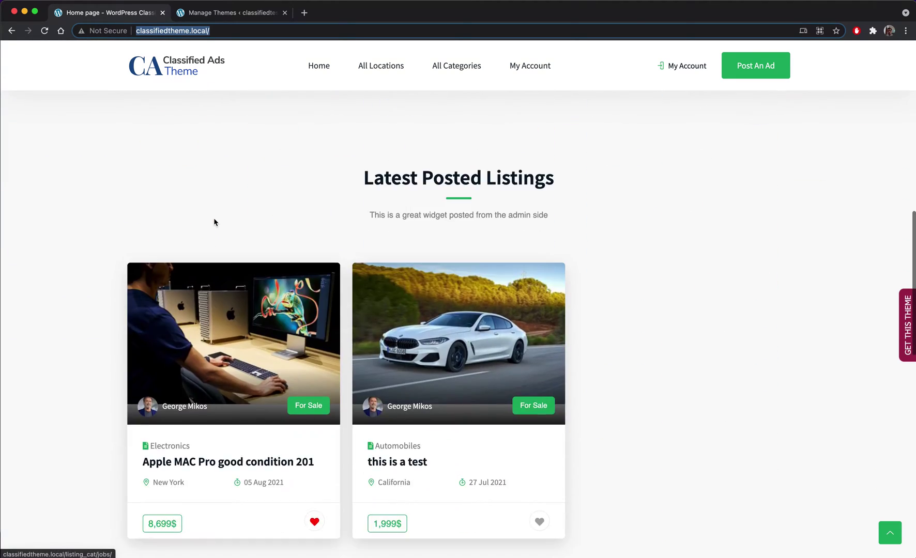
pyautogui.scroll(20, 214, 222)
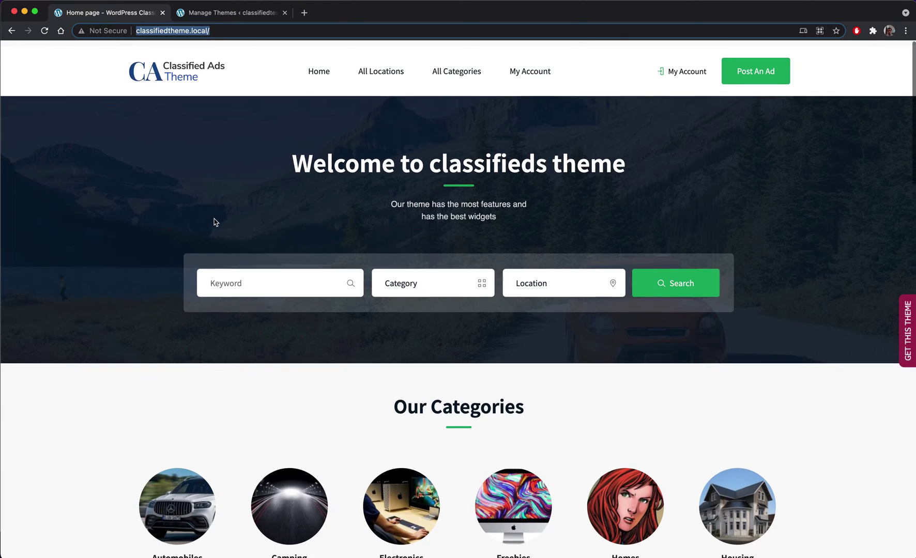
pyautogui.click(232, 15)
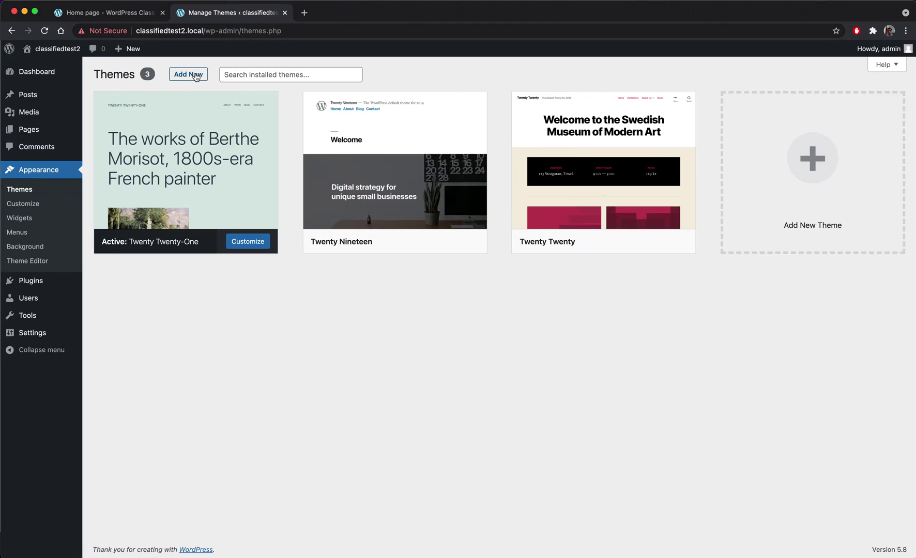
# - Open the Add Themes upload panel and browse for a theme zip, showing files as a list
pyautogui.click(195, 75)
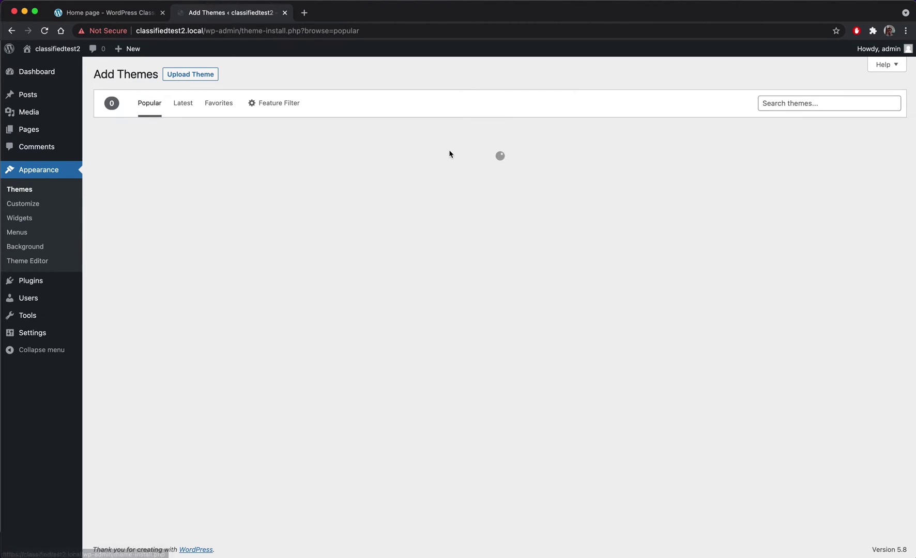
pyautogui.click(188, 75)
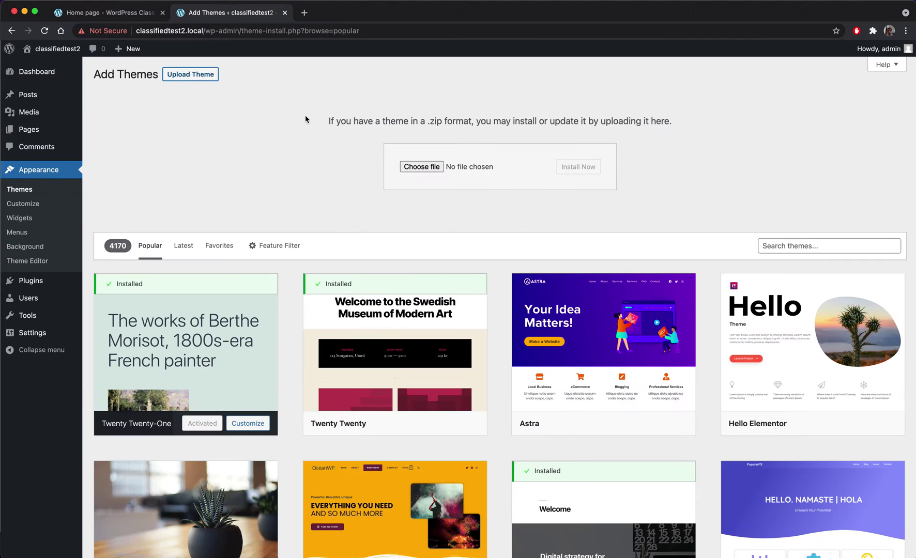
pyautogui.click(426, 168)
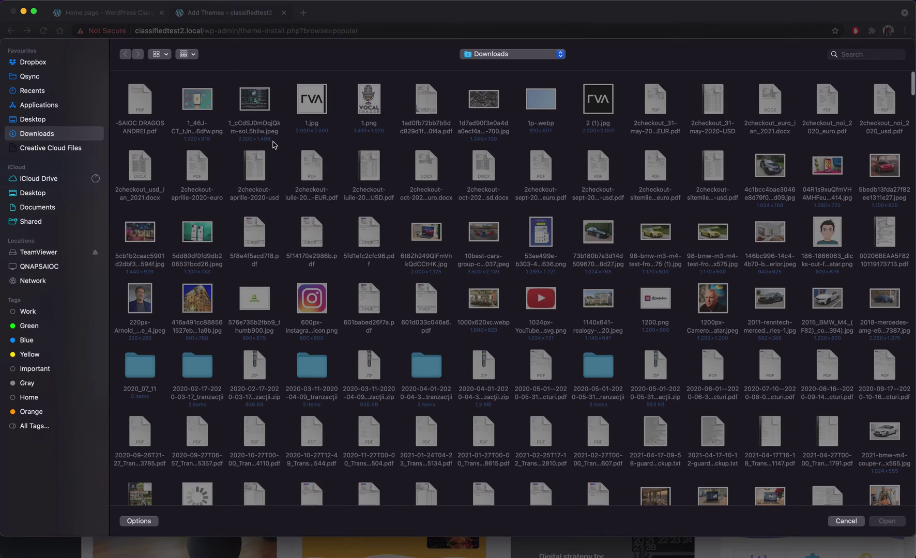
pyautogui.click(172, 60)
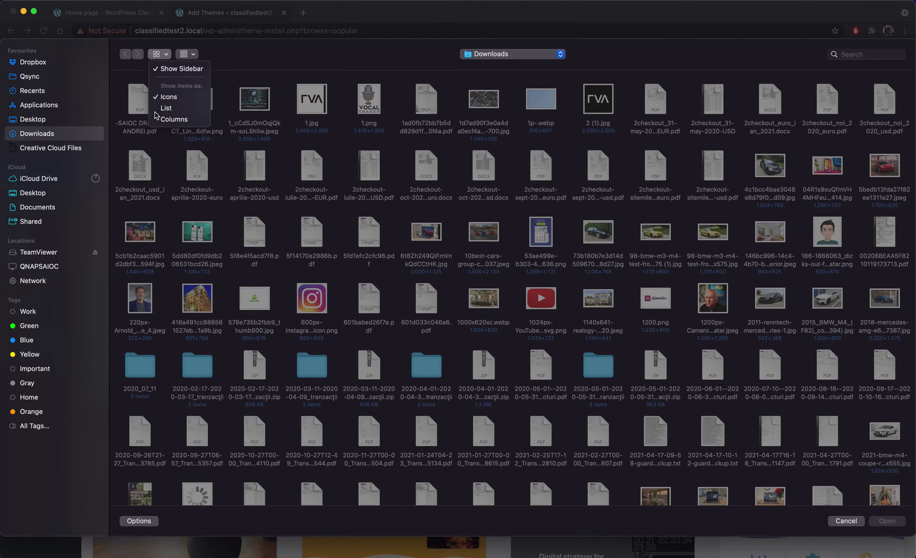
pyautogui.click(167, 106)
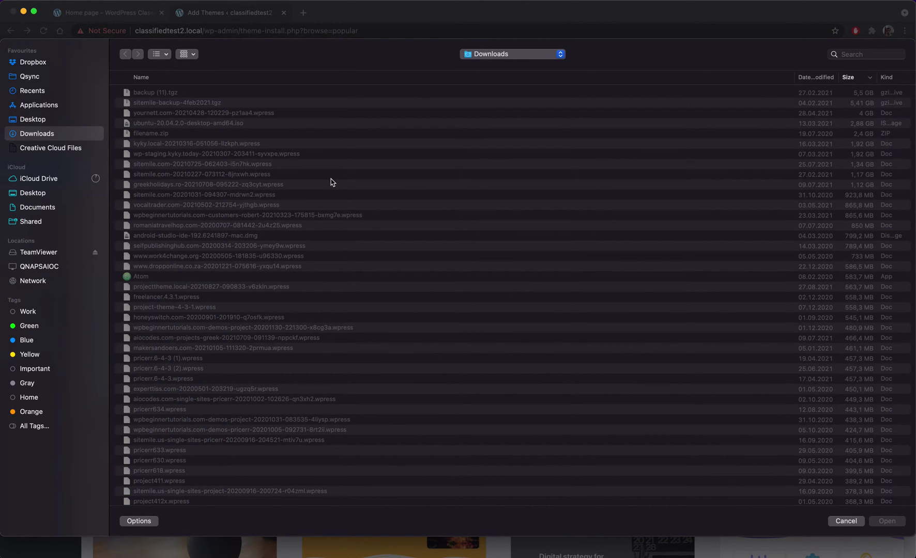
# - Select classifiedtheme.zip from Local Sites/classifiedtheme/app/public/wp-content/themes
pyautogui.press('super+shift+h')
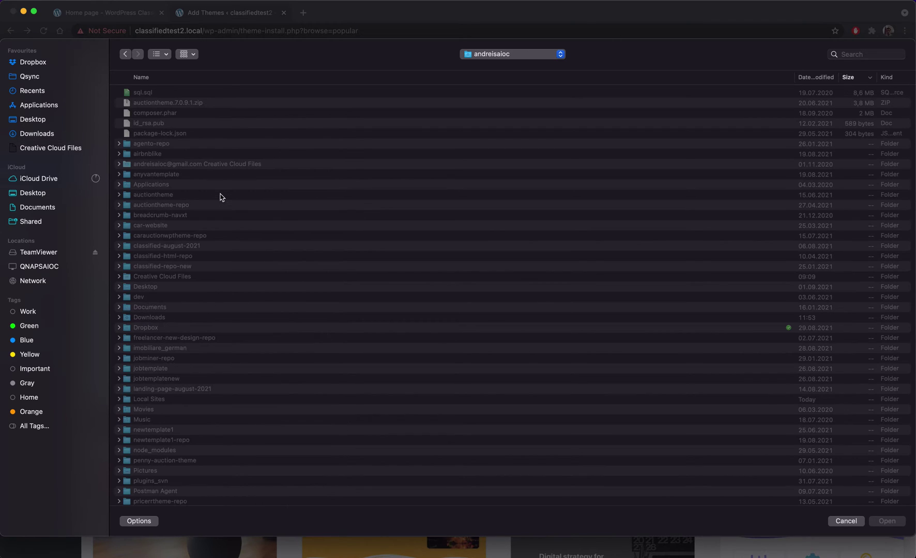
pyautogui.click(169, 217)
pyautogui.write('lo')
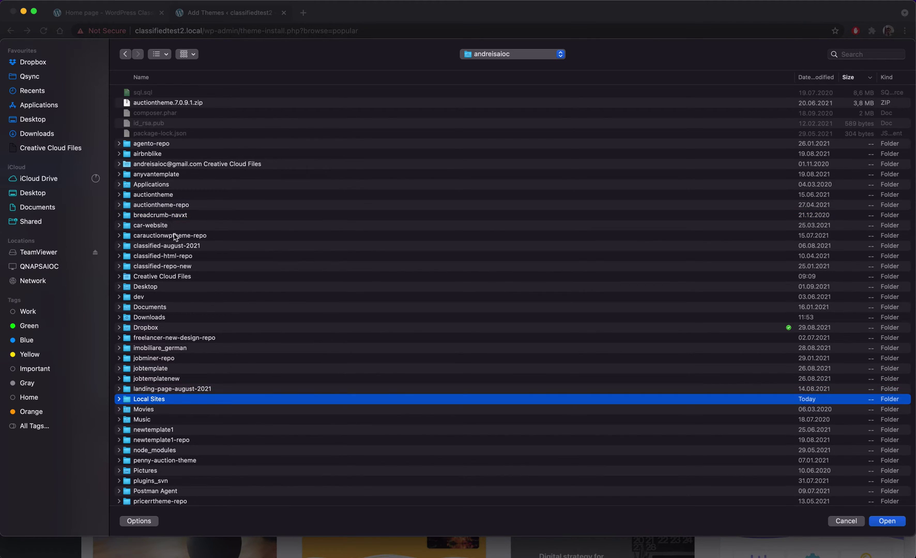
pyautogui.doubleClick(165, 401)
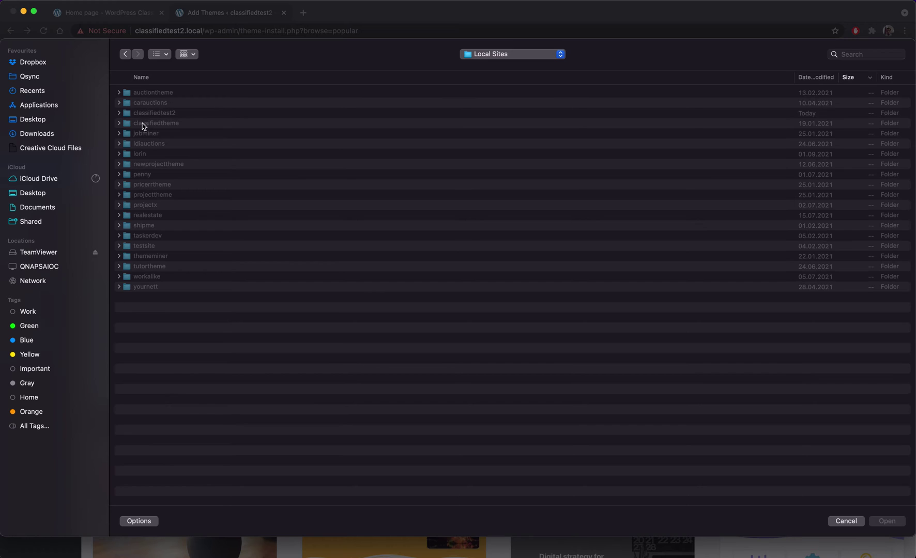
pyautogui.doubleClick(177, 124)
pyautogui.click(144, 95)
pyautogui.doubleClick(143, 95)
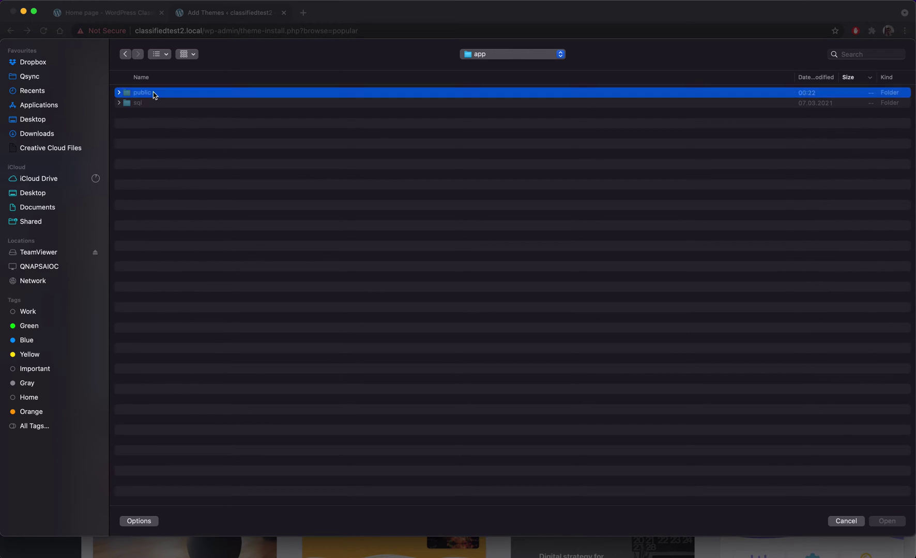
pyautogui.doubleClick(158, 96)
pyautogui.click(151, 280)
pyautogui.doubleClick(151, 280)
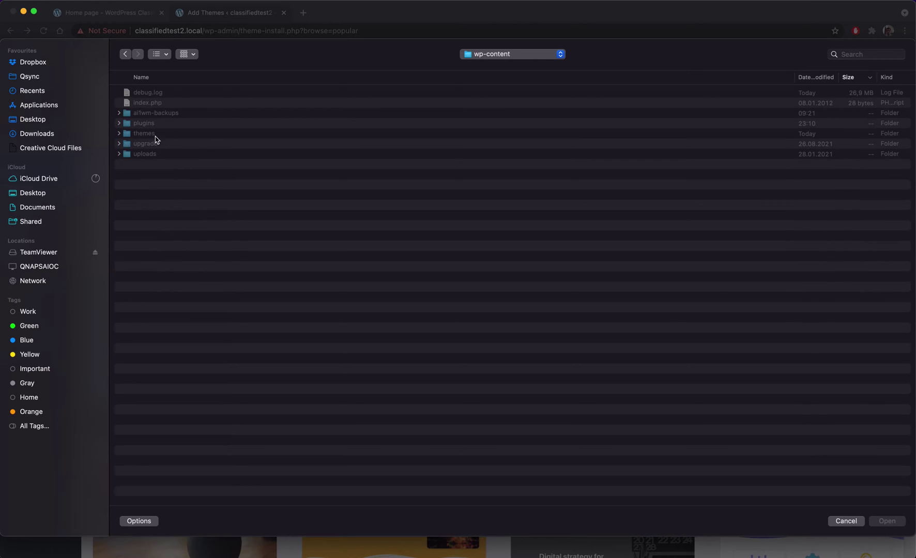
pyautogui.click(154, 137)
pyautogui.doubleClick(153, 137)
pyautogui.click(163, 93)
pyautogui.doubleClick(163, 93)
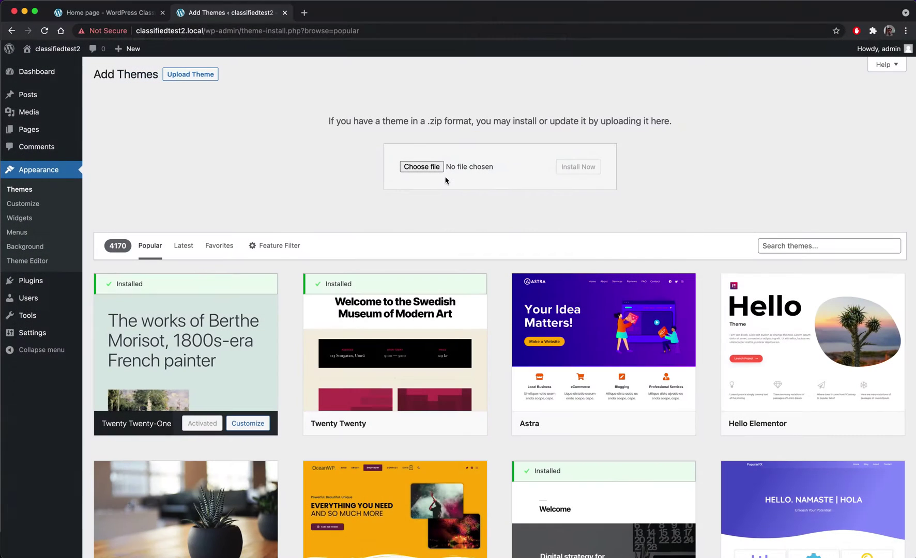
# - Install and activate Classified Theme, then view the live homepage in a new tab
pyautogui.click(579, 167)
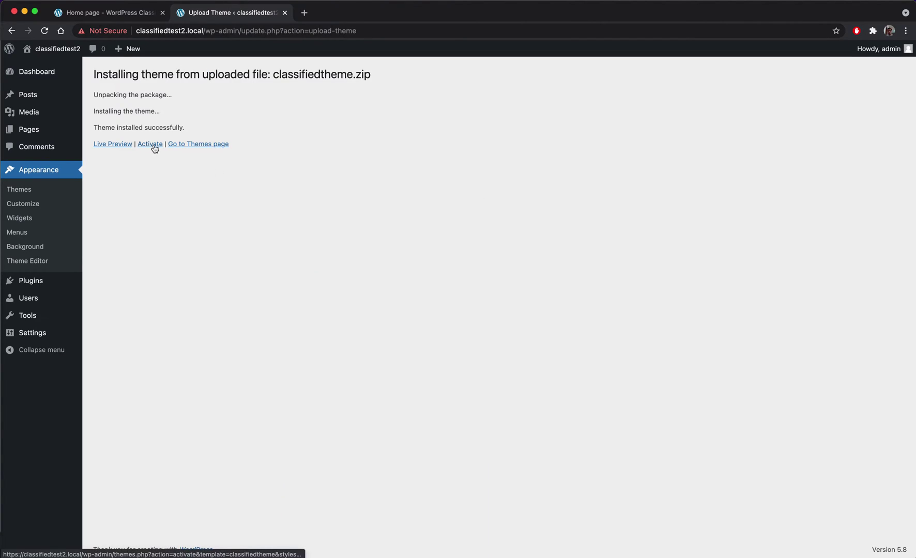
pyautogui.click(154, 146)
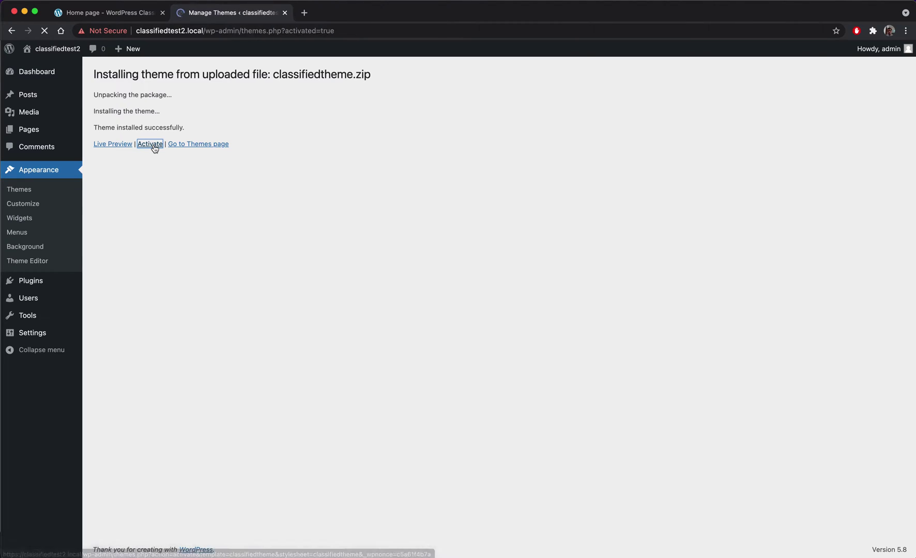
pyautogui.moveTo(56, 48)
pyautogui.keyDown('super'); pyautogui.click(51, 66); pyautogui.keyUp('super')
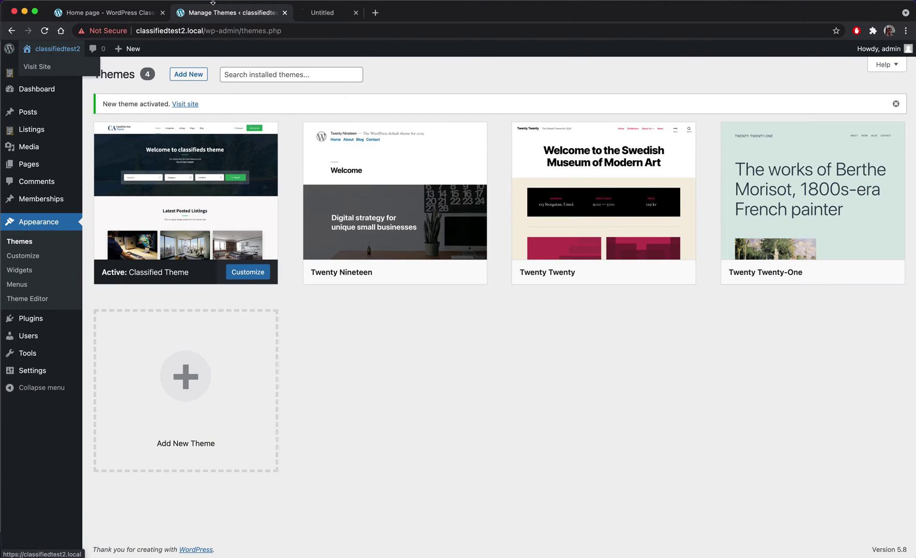
pyautogui.click(325, 16)
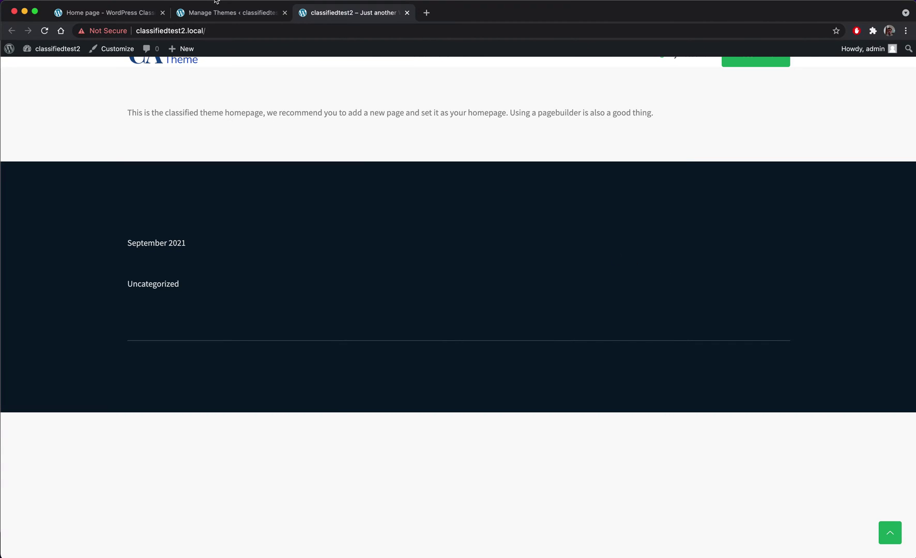
pyautogui.click(206, 14)
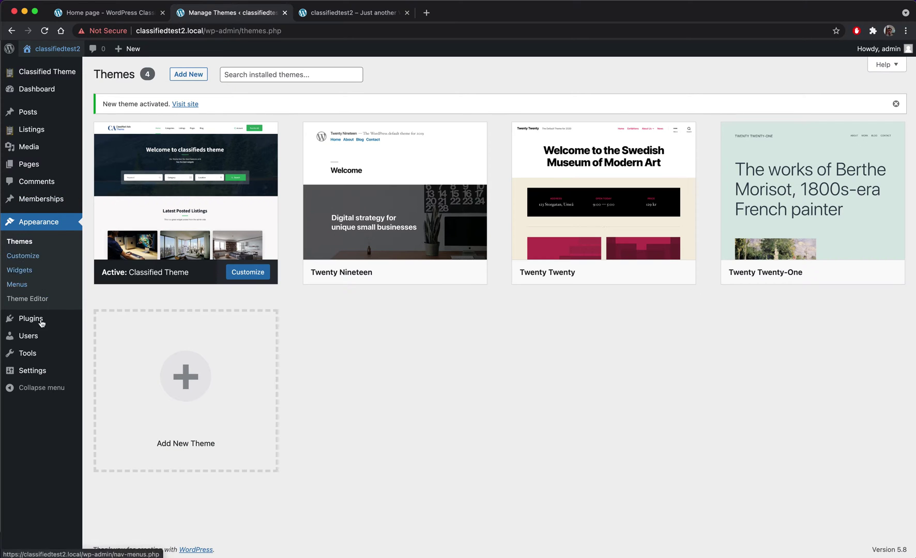
# - Search plugins for 'admin bar', then install and activate Hide Admin Bar
pyautogui.moveTo(38, 323)
pyautogui.click(111, 336)
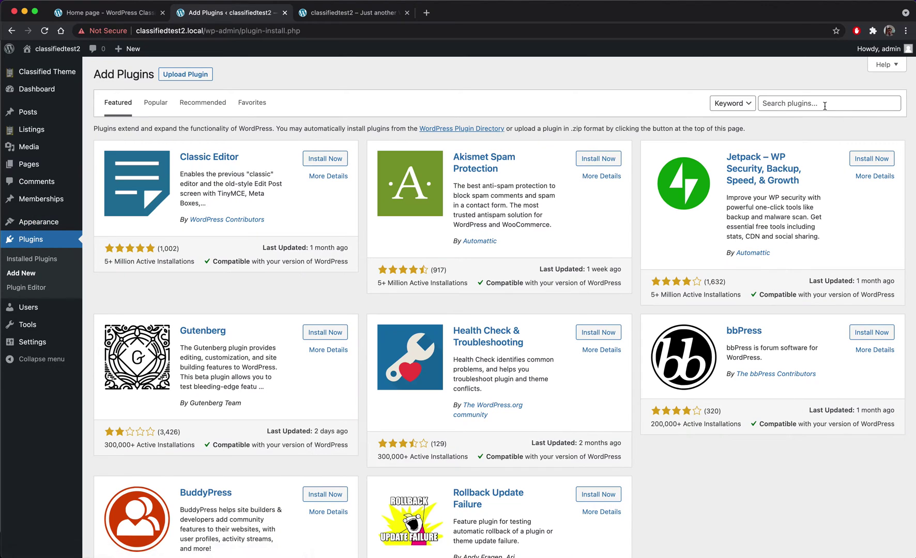
pyautogui.click(824, 103)
pyautogui.write('admin bra')
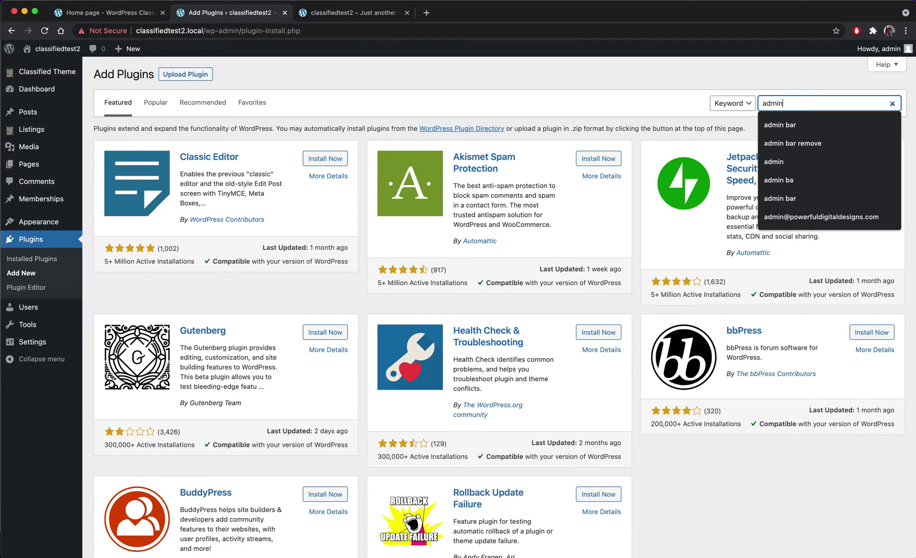
pyautogui.press('BackSpace')
pyautogui.press('BackSpace')
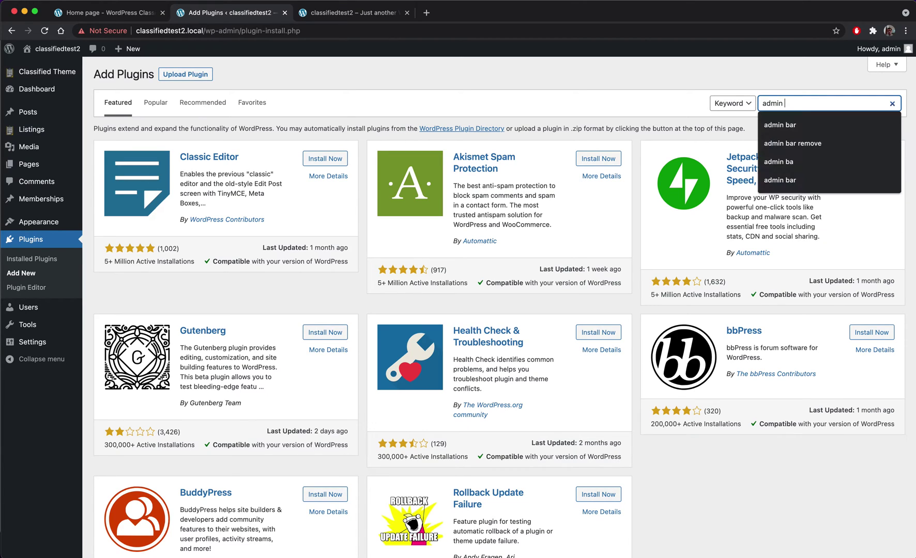
pyautogui.write('ar')
pyautogui.press('Return')
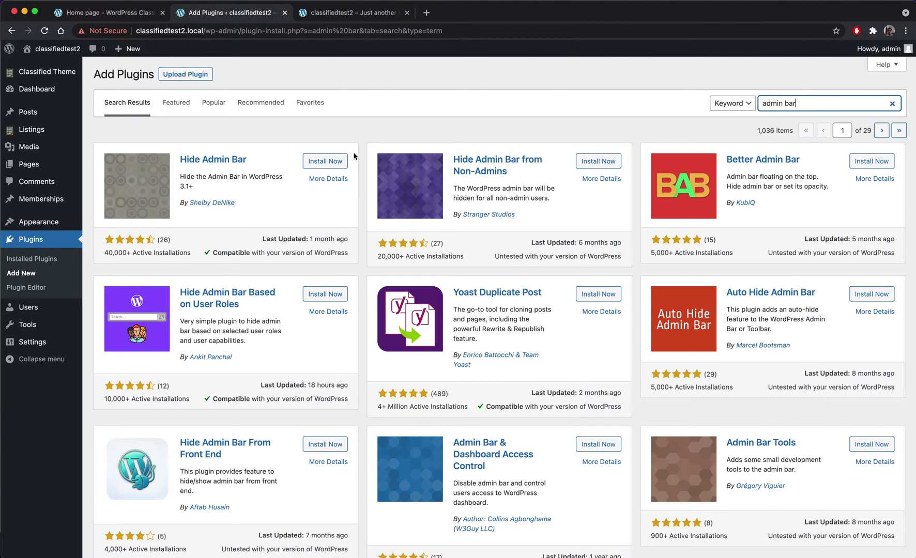
pyautogui.click(325, 161)
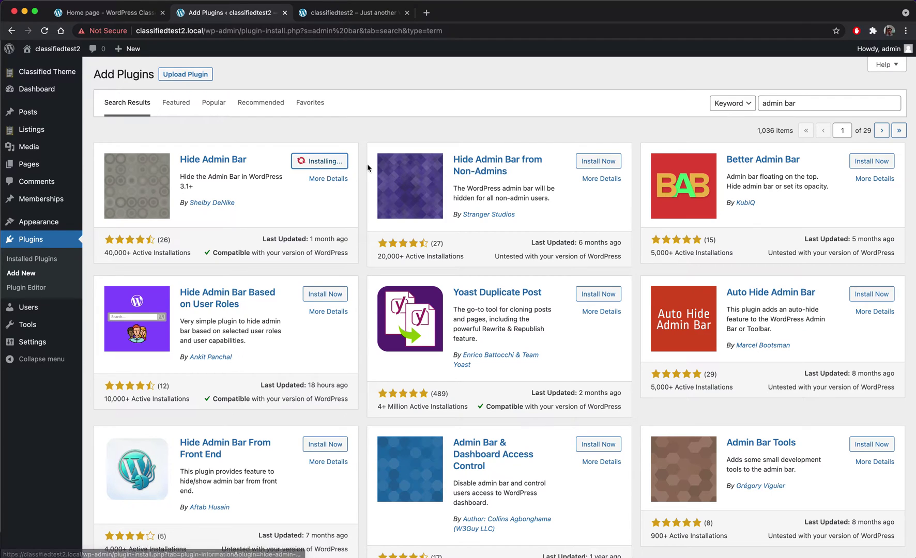
pyautogui.click(341, 163)
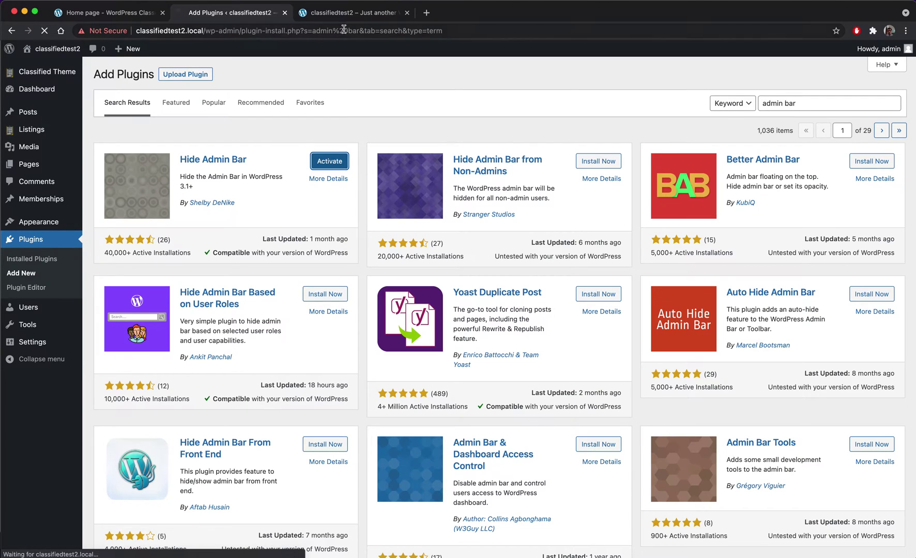
# - Reload the site homepage to confirm the admin bar no longer shows
pyautogui.click(329, 15)
pyautogui.press('super+r')
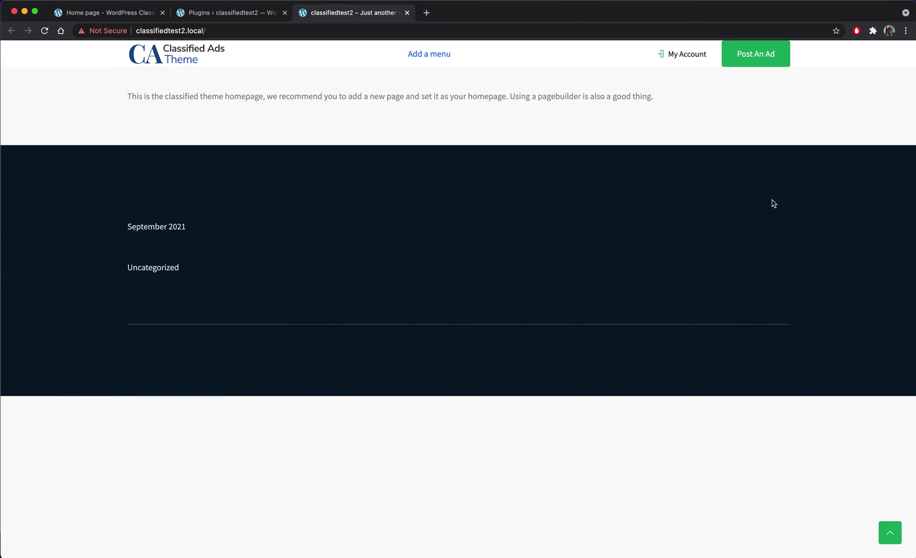
pyautogui.moveTo(692, 112); pyautogui.dragTo(173, 98)
pyautogui.click(156, 102)
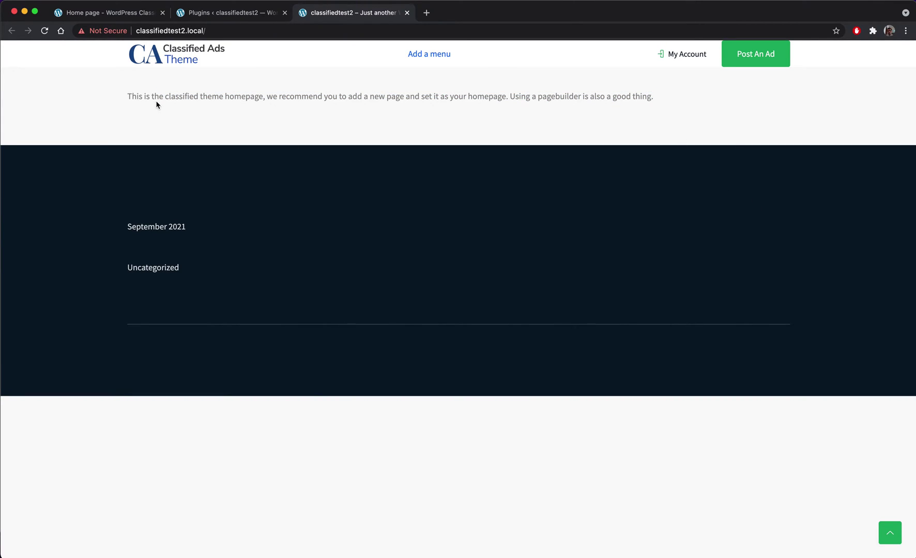
pyautogui.click(214, 14)
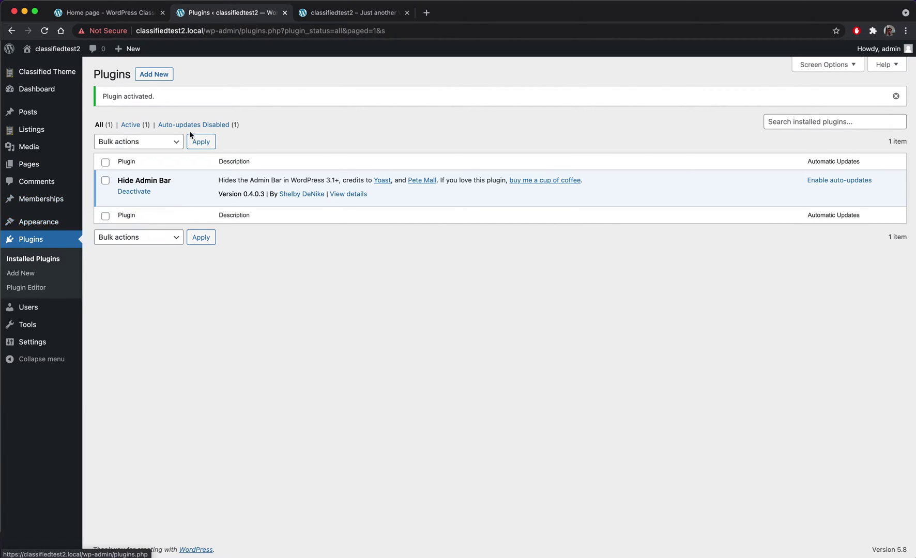
# - Search plugins for 'elementor', then install and activate Elementor Website Builder
pyautogui.click(169, 84)
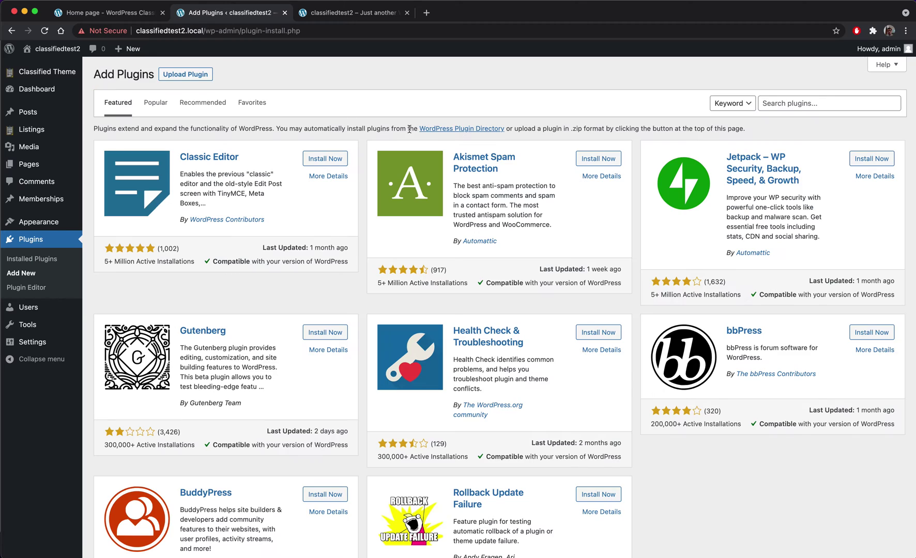
pyautogui.click(791, 103)
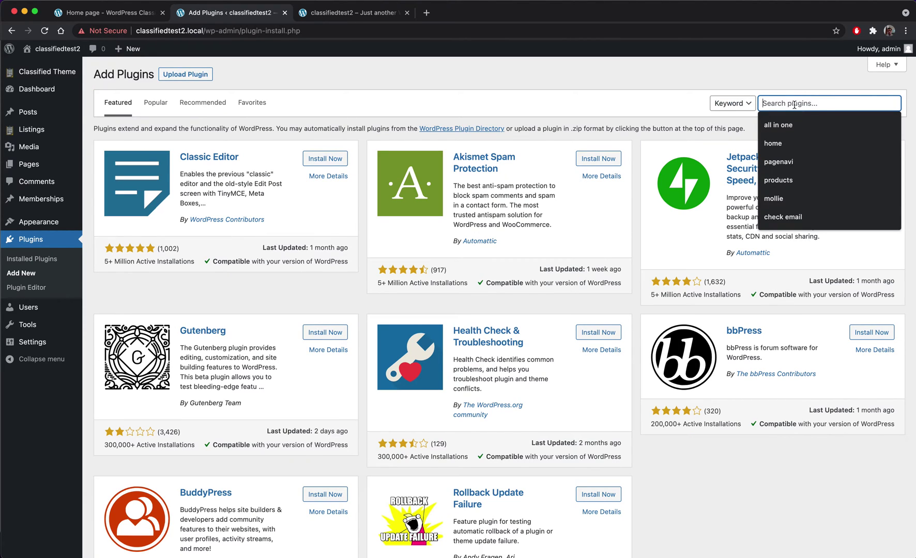
pyautogui.write('elemen')
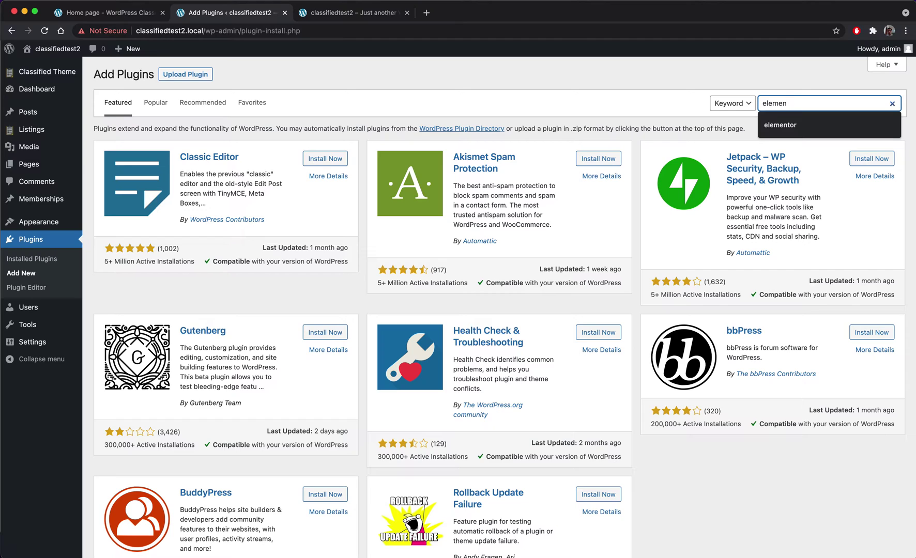
pyautogui.press('Down')
pyautogui.press('Return')
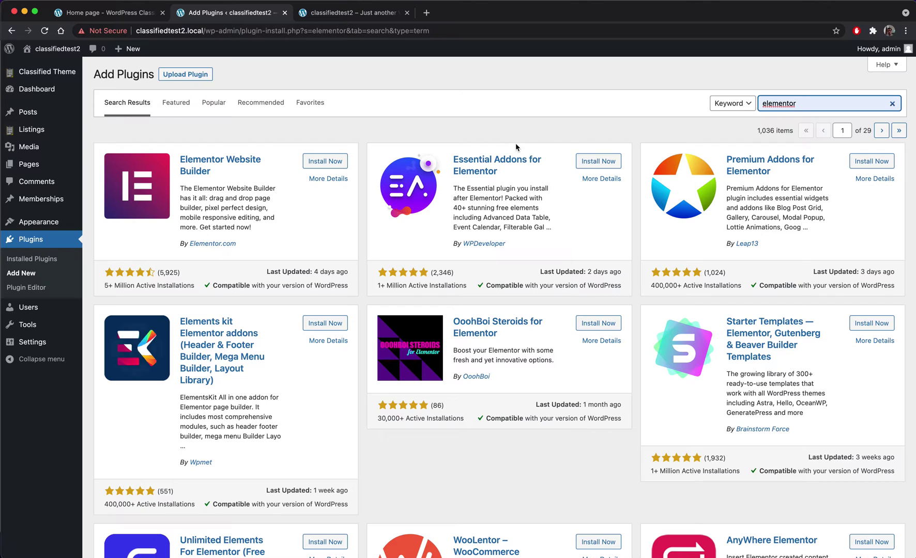
pyautogui.click(328, 162)
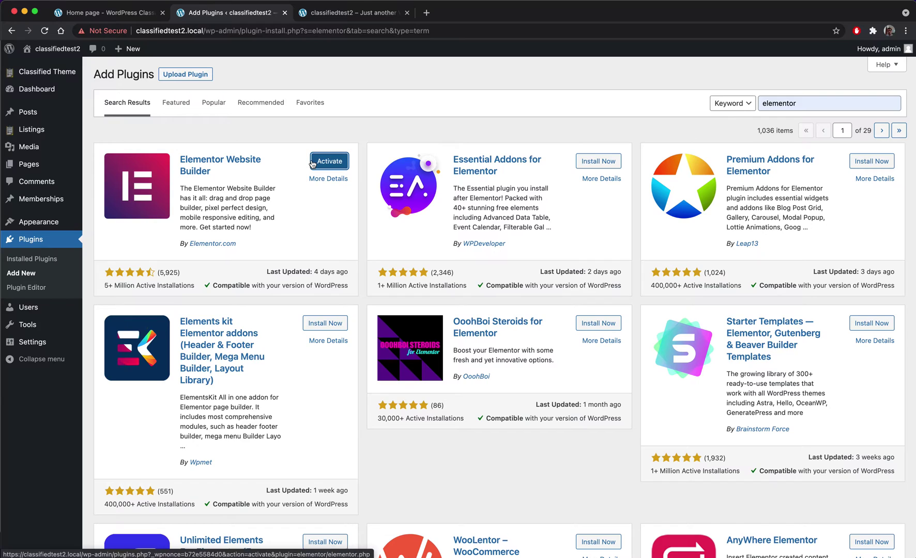
pyautogui.click(331, 166)
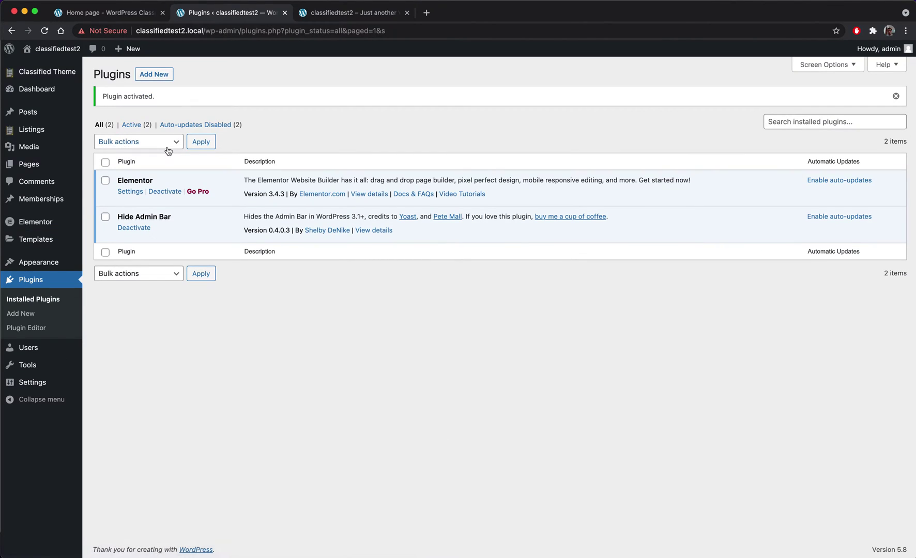
# - Create a new page titled 'Home page of the theme'
pyautogui.moveTo(32, 163)
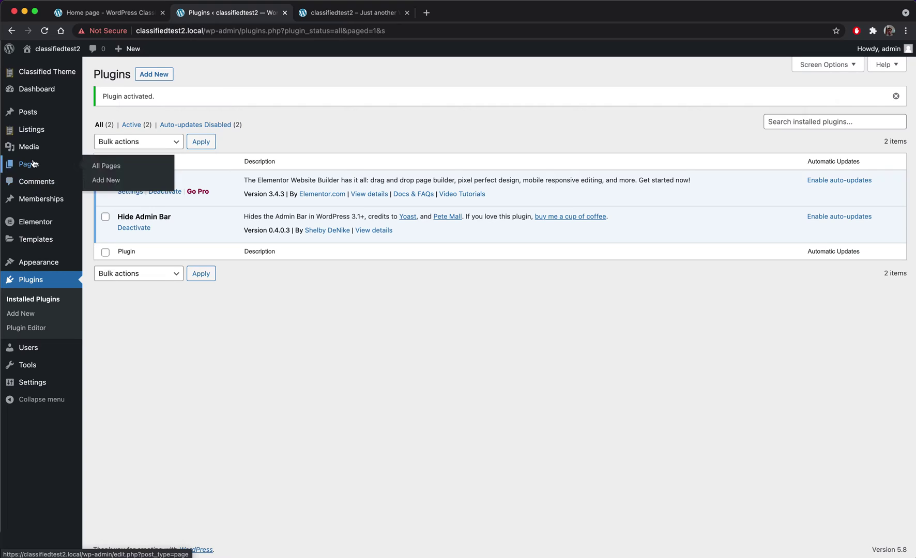
pyautogui.click(113, 181)
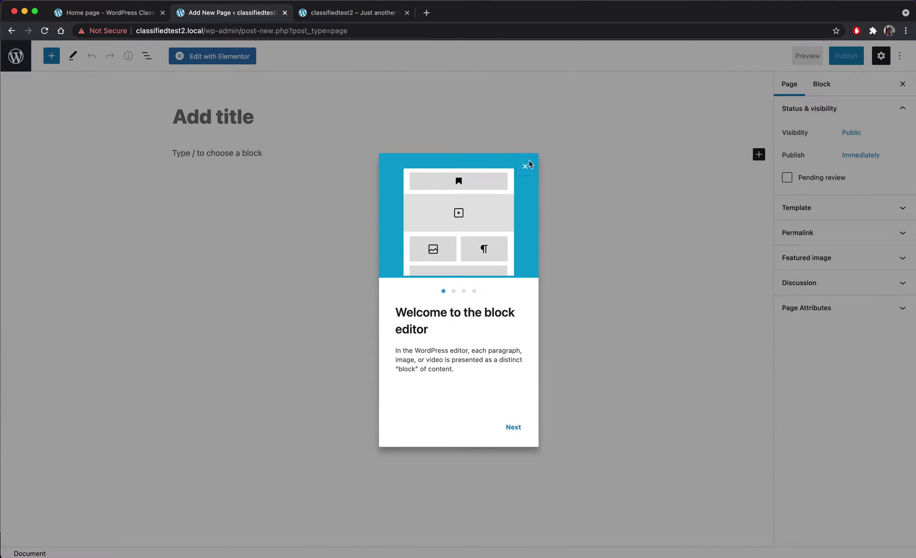
pyautogui.click(528, 163)
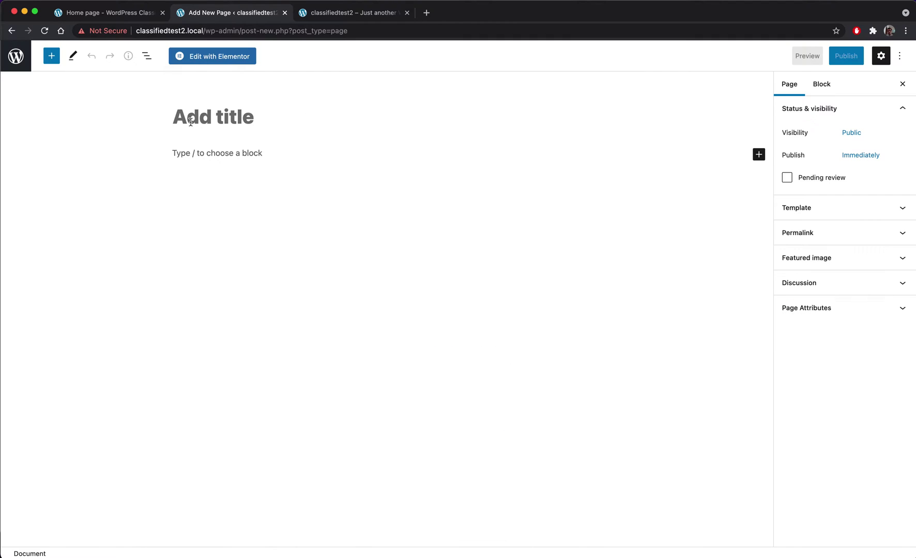
pyautogui.write('Home')
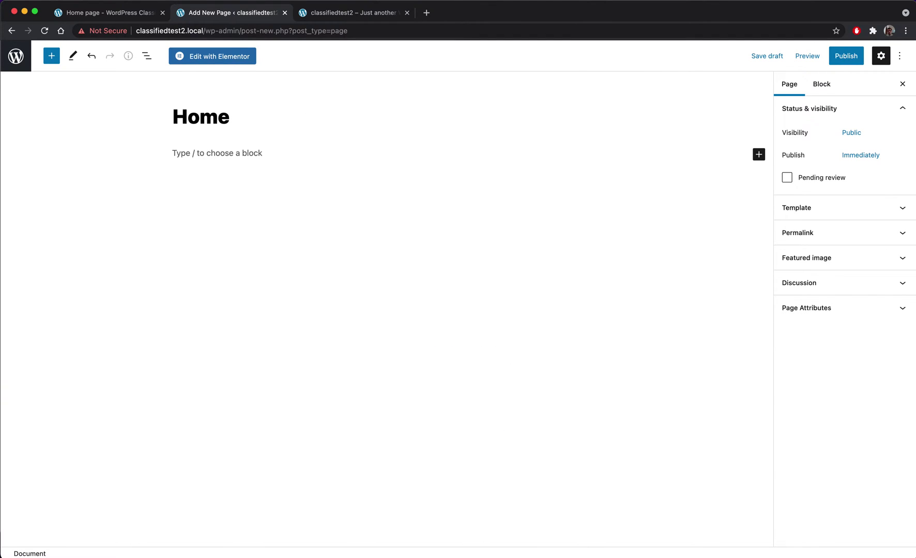
pyautogui.write(' page of the theme')
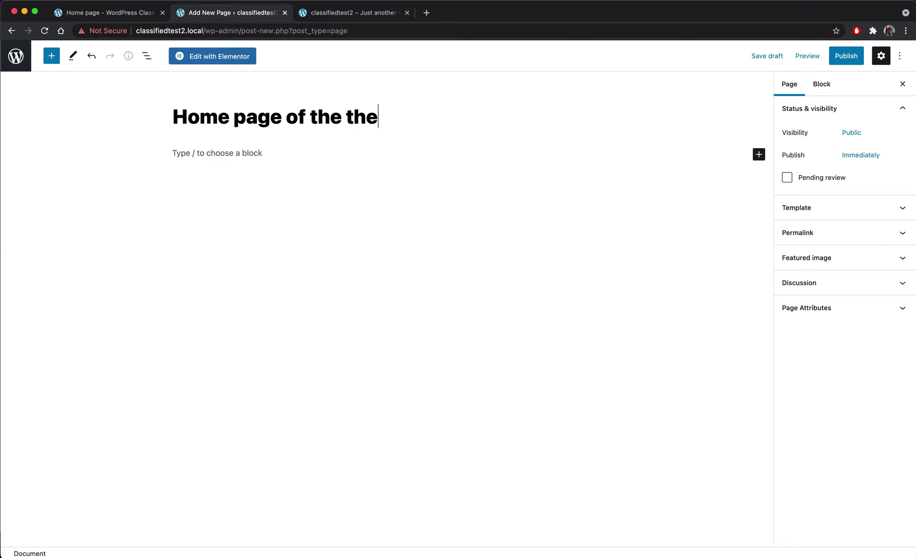
# - Apply the Sitemile Full Width template, publish the page, and return to Pages
pyautogui.click(827, 210)
pyautogui.click(820, 231)
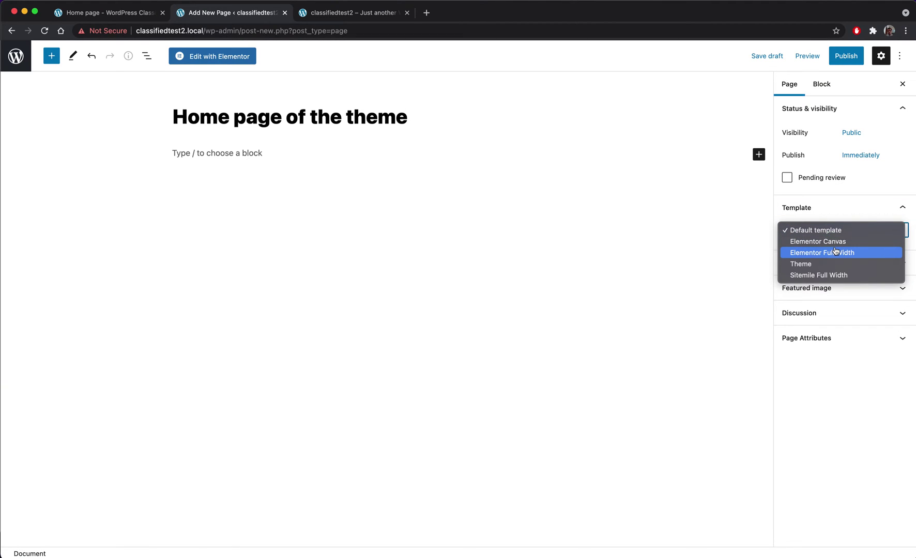
pyautogui.click(833, 277)
pyautogui.click(844, 56)
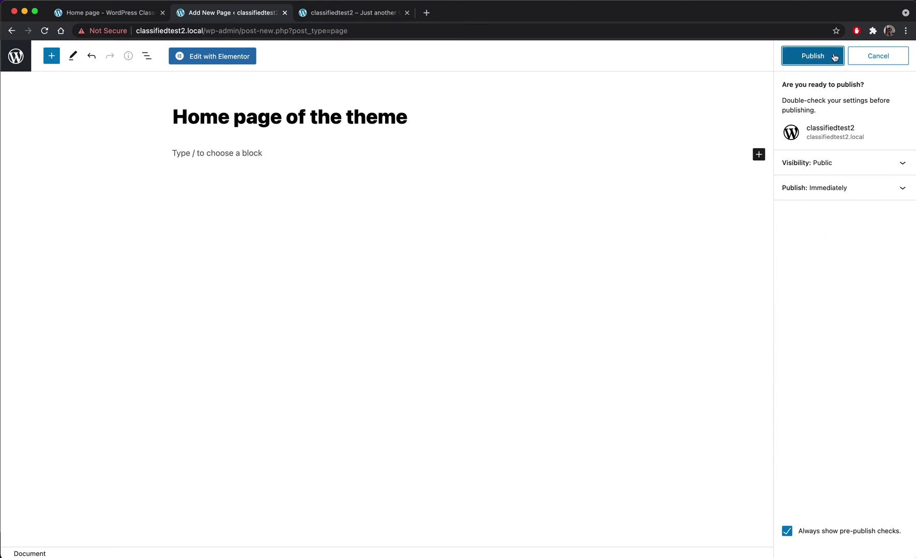
pyautogui.click(827, 60)
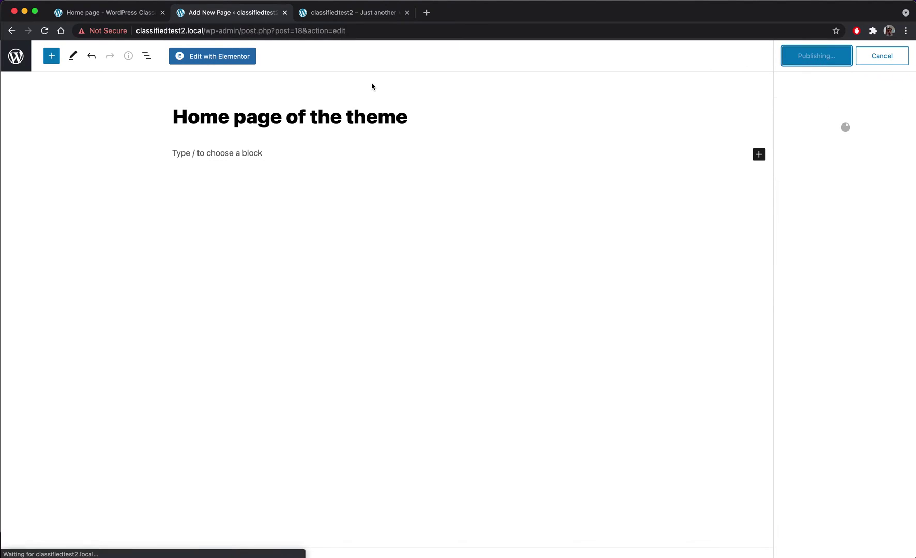
pyautogui.click(19, 66)
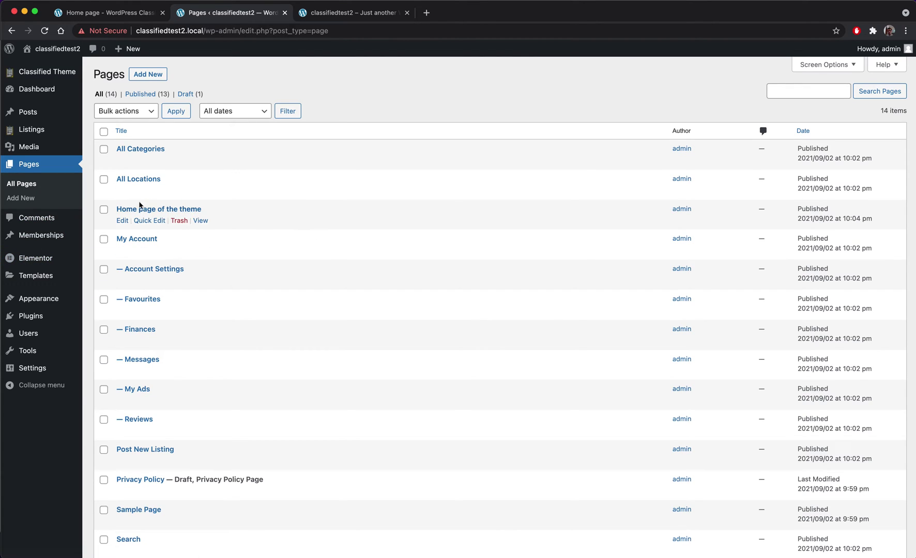
# - In Reading settings, choose 'A static page' with 'Home page of the theme' as Homepage and save
pyautogui.moveTo(215, 215); pyautogui.dragTo(116, 210)
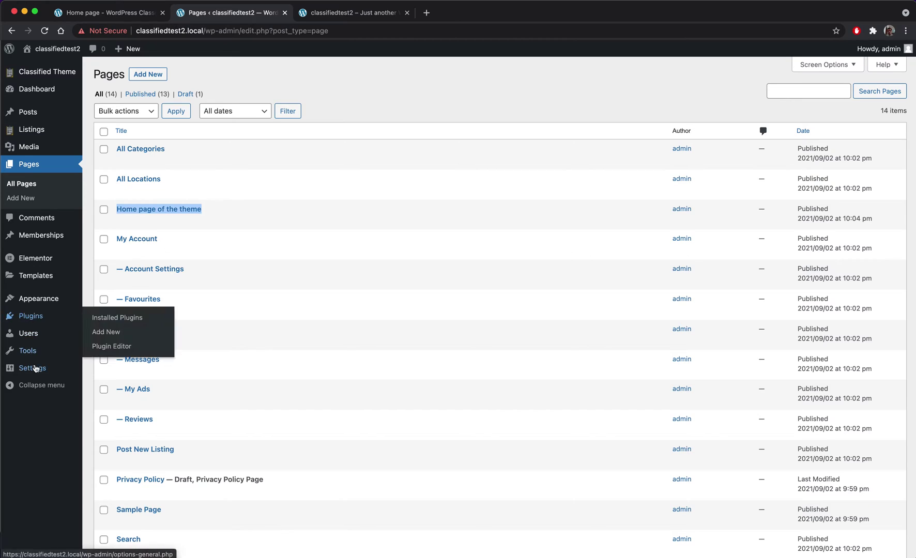
pyautogui.moveTo(32, 368)
pyautogui.click(114, 398)
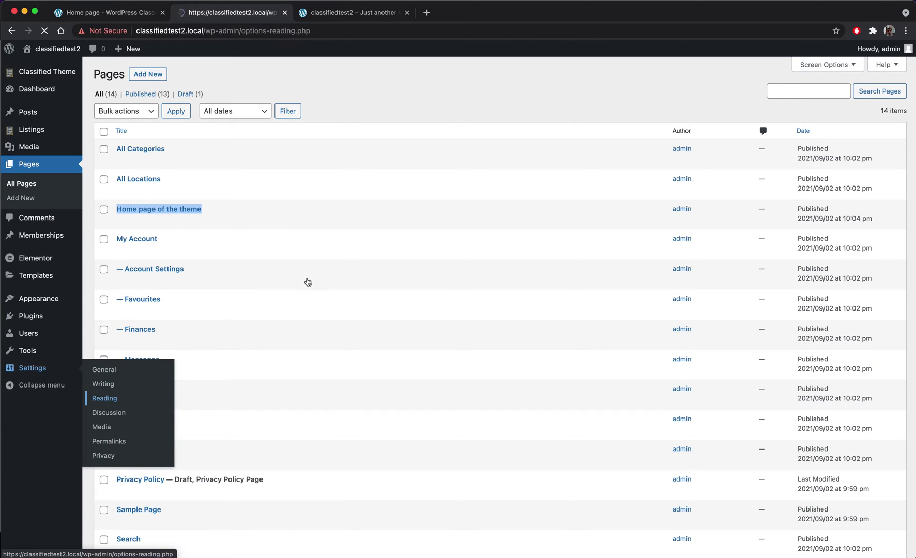
pyautogui.click(209, 117)
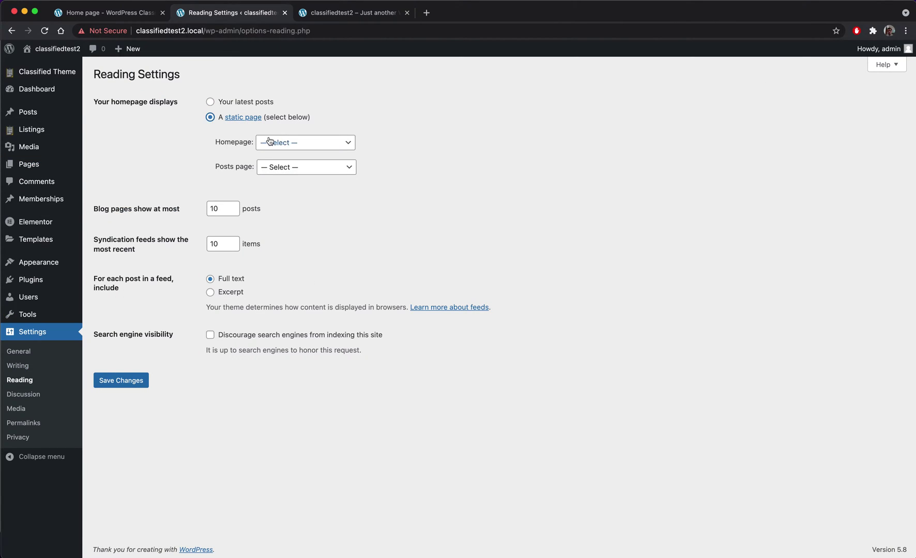
pyautogui.click(299, 148)
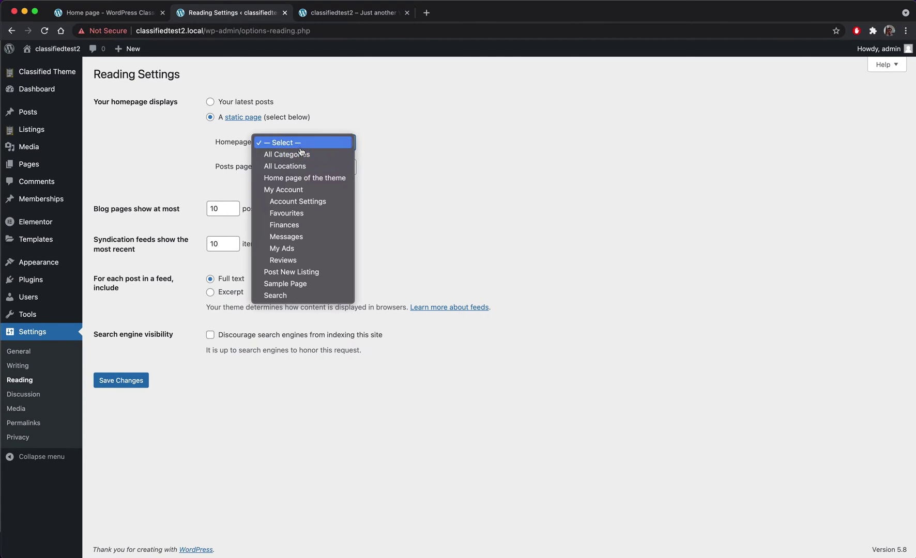
pyautogui.click(316, 178)
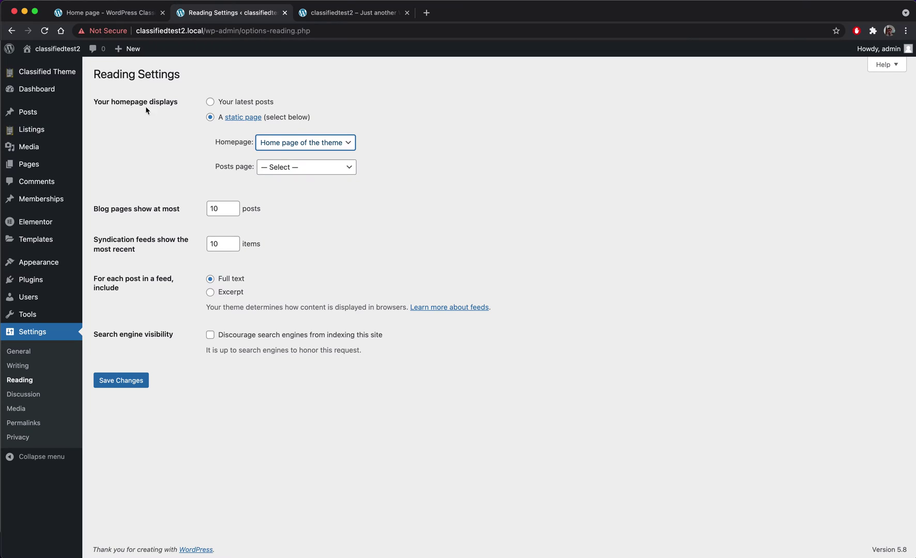
pyautogui.moveTo(185, 105); pyautogui.dragTo(80, 103)
pyautogui.click(113, 385)
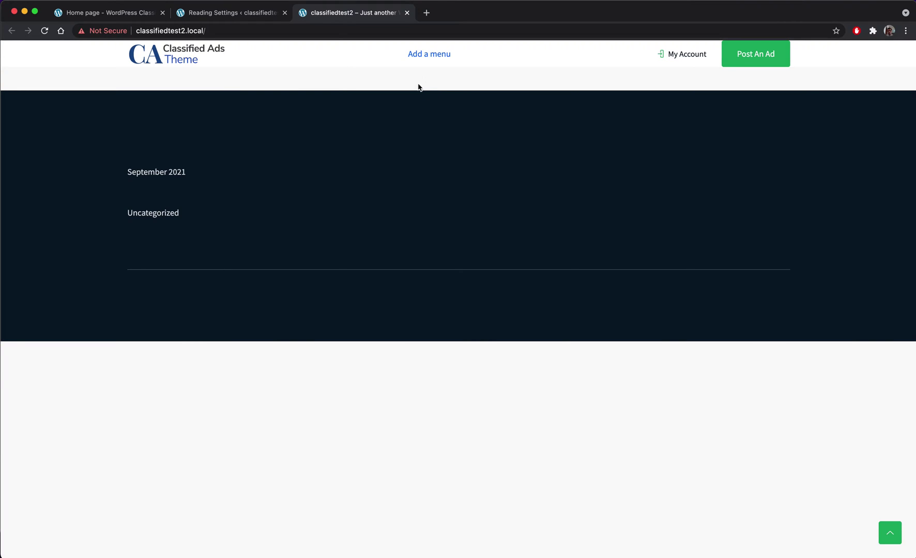
pyautogui.click(210, 14)
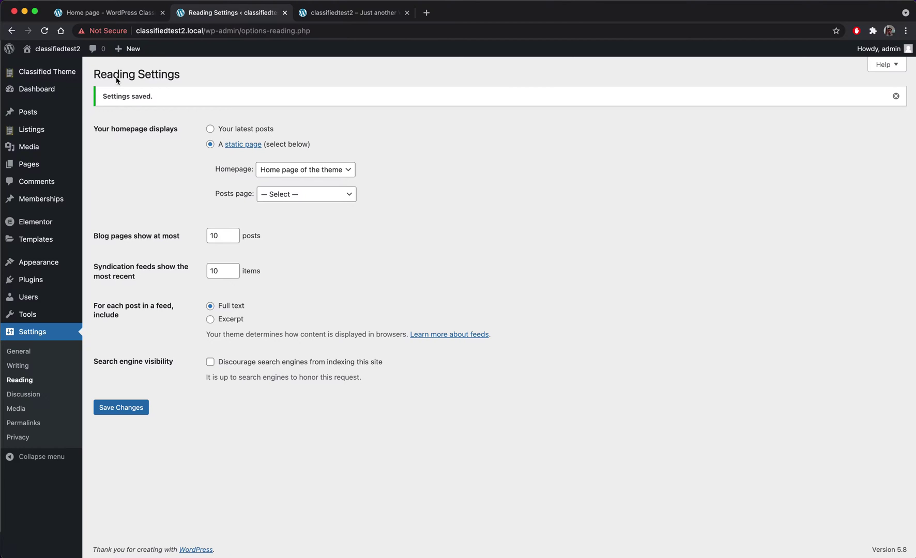
pyautogui.moveTo(57, 164)
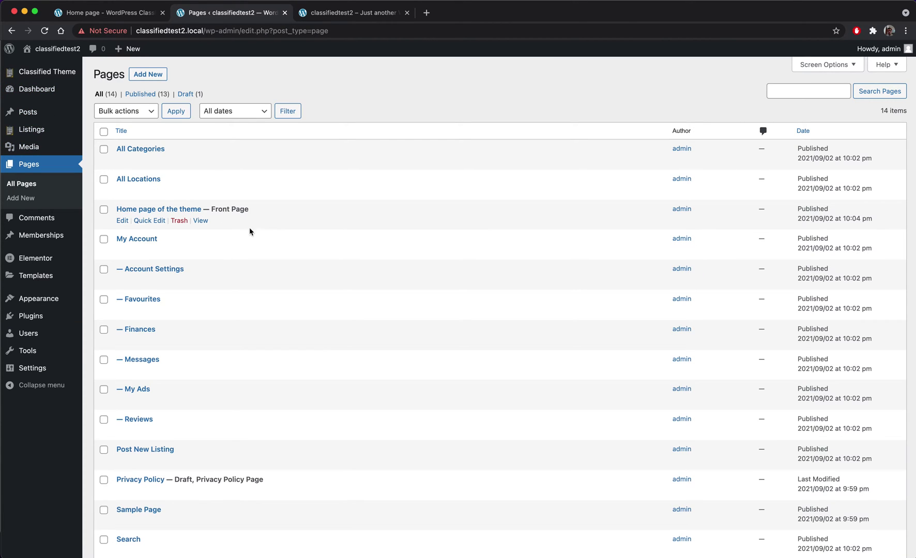
# - Open 'Home page of the theme' in Elementor and add a single-column section
pyautogui.click(123, 221)
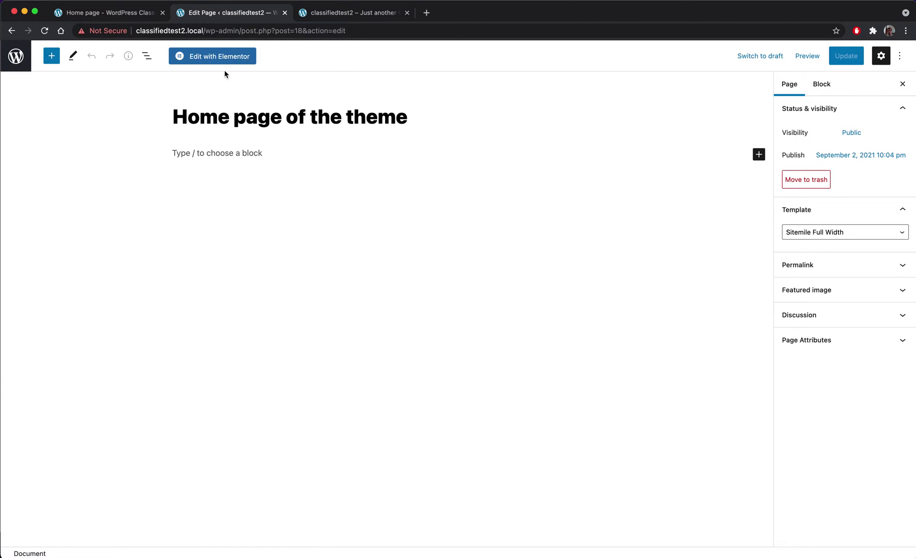
pyautogui.click(222, 57)
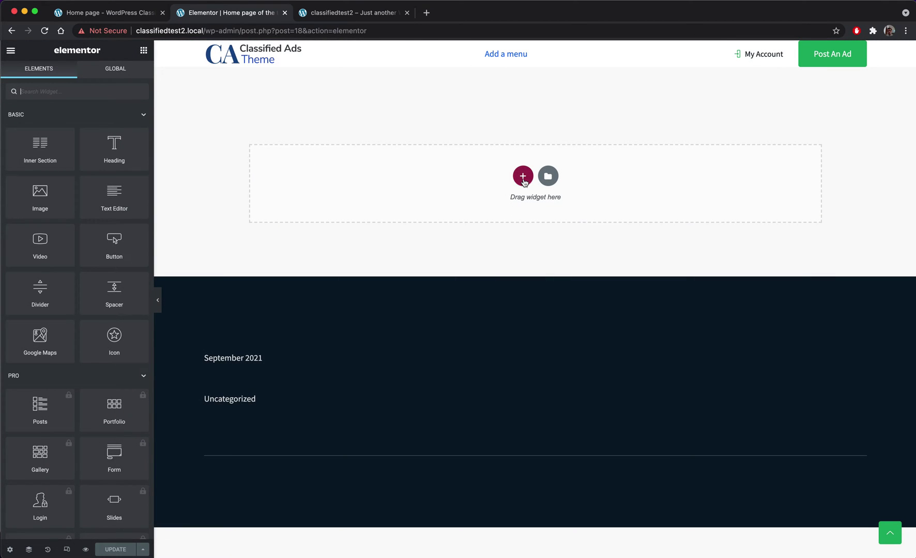
pyautogui.click(523, 177)
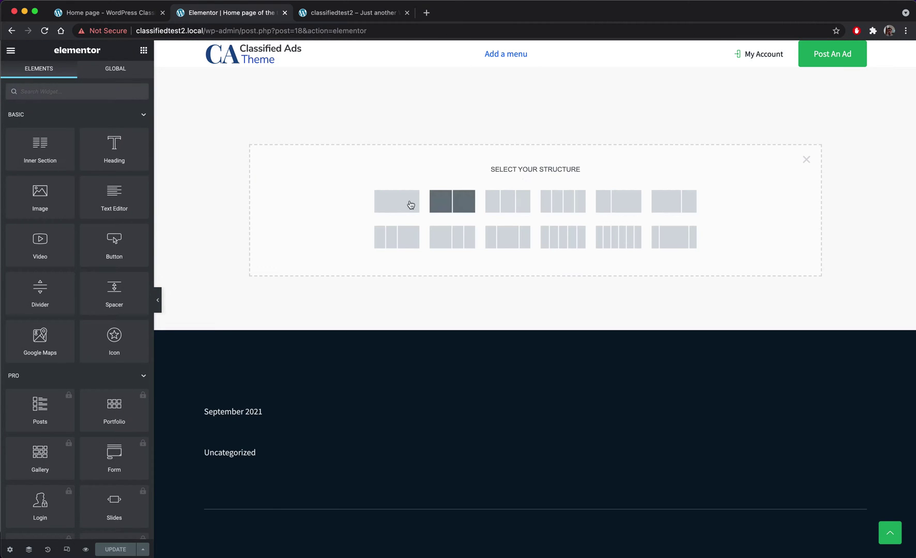
pyautogui.click(388, 209)
# - Set the section's Content Width to Full Width and Columns Gap to No Gap
pyautogui.click(462, 101)
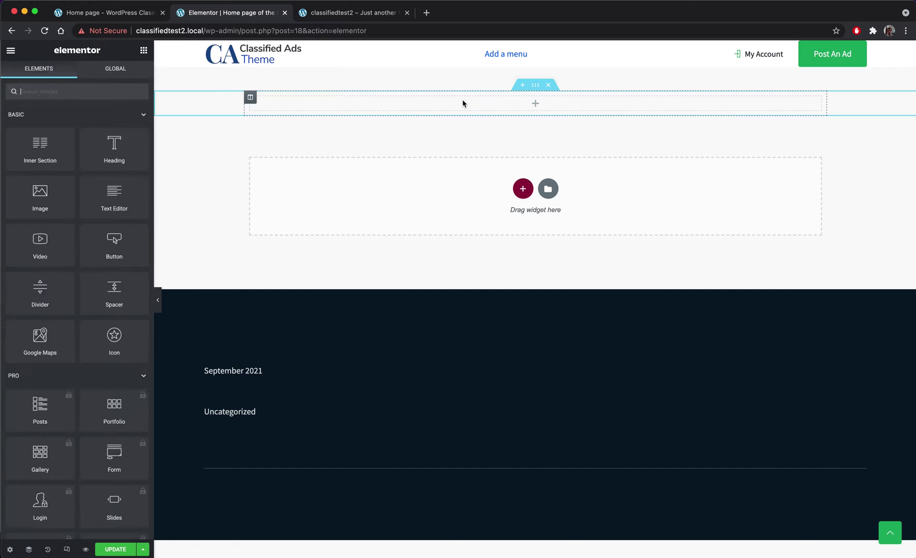
pyautogui.click(535, 85)
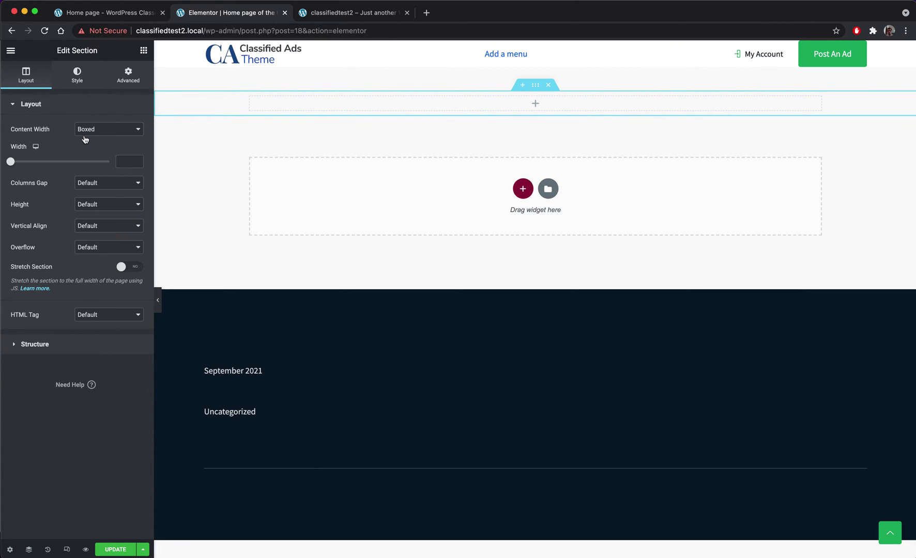
pyautogui.click(93, 129)
pyautogui.click(102, 141)
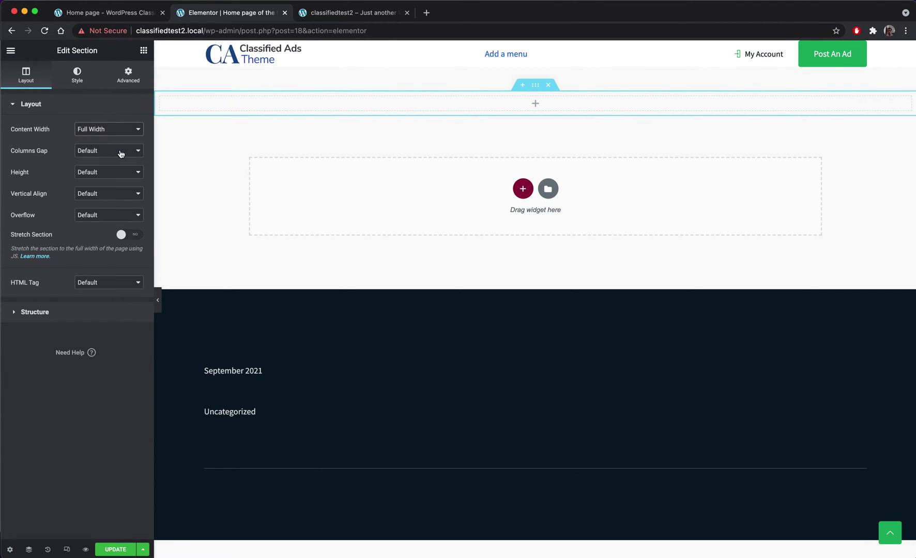
pyautogui.click(109, 132)
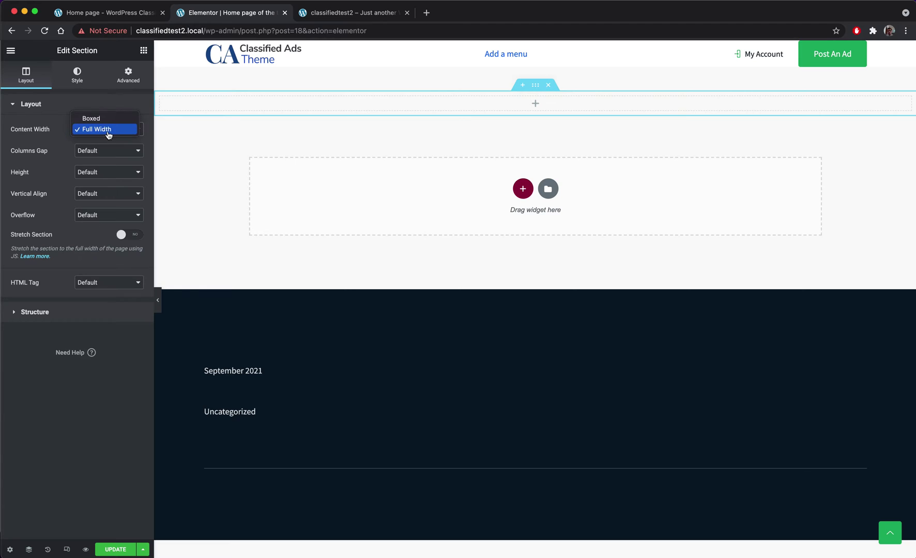
pyautogui.click(98, 163)
pyautogui.click(96, 162)
pyautogui.click(108, 163)
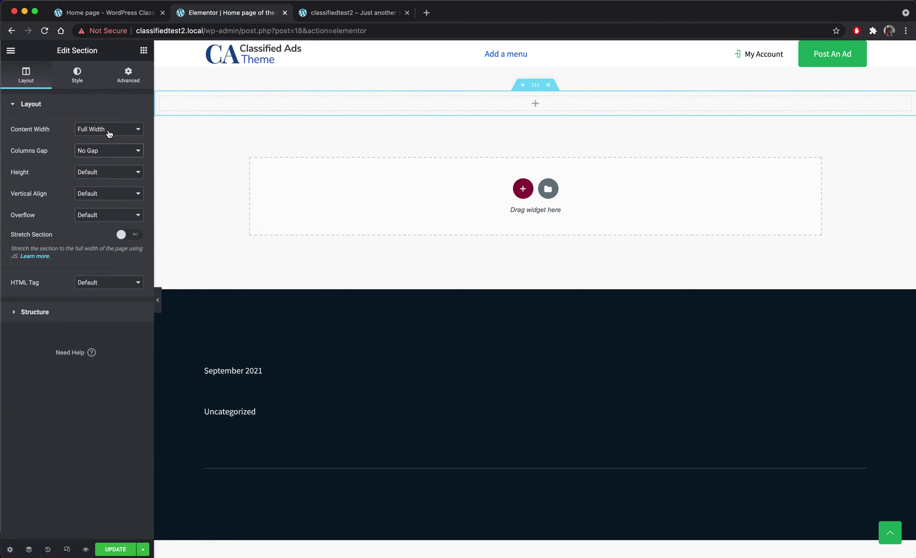
pyautogui.click(473, 107)
# - Insert the ClassifiedTheme Hero Widget at the top of the page
pyautogui.scroll(-10, 82, 309)
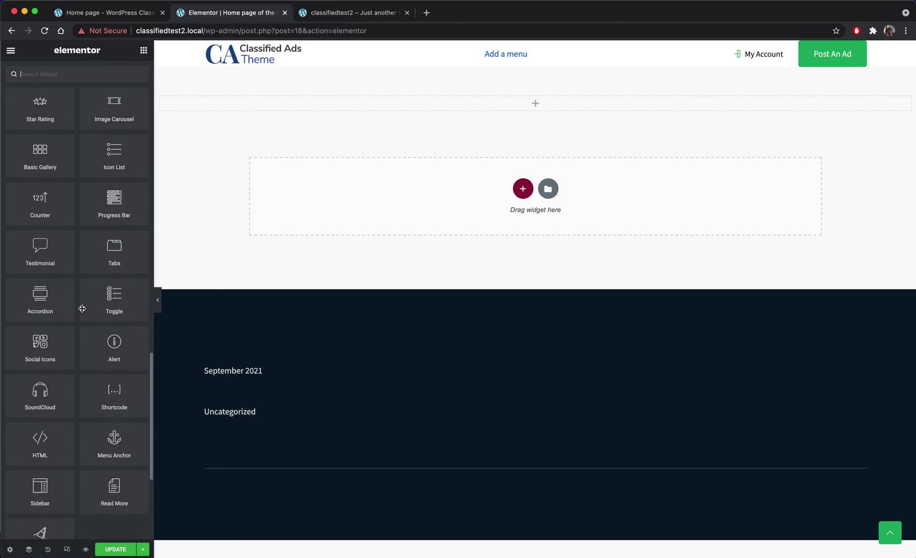
pyautogui.scroll(-5, 81, 309)
pyautogui.click(52, 404)
pyautogui.scroll(-8, 41, 400)
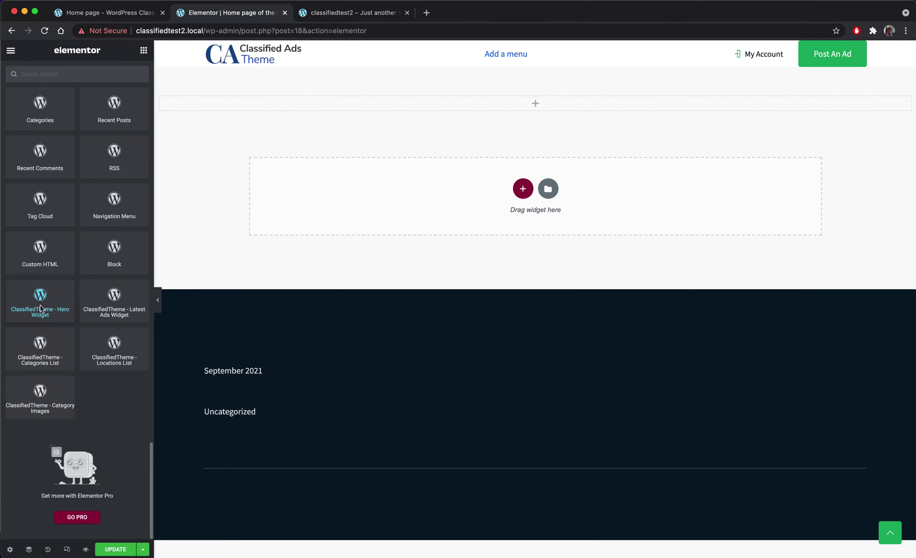
pyautogui.moveTo(40, 309); pyautogui.dragTo(532, 107)
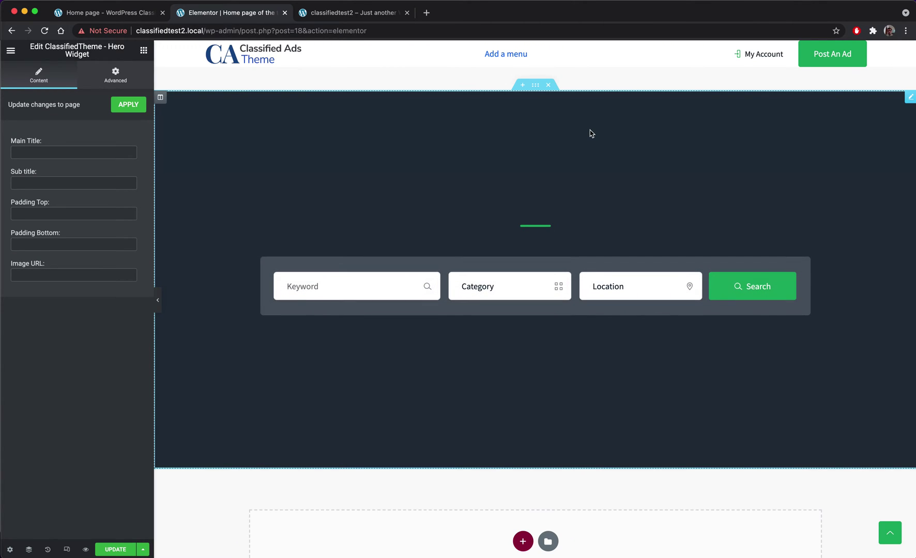
# - Title the hero 'Best classifieds theme in the world' with subtitle 'Join now our amazing website today bla bla'
pyautogui.click(34, 153)
pyautogui.write('Best classifi')
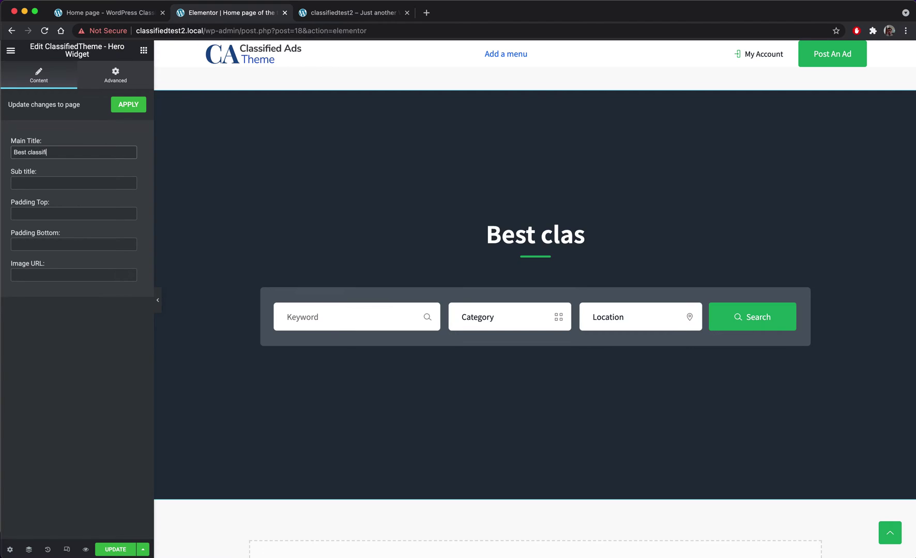
pyautogui.write('ds')
pyautogui.press('BackSpace')
pyautogui.press('BackSpace')
pyautogui.write('e')
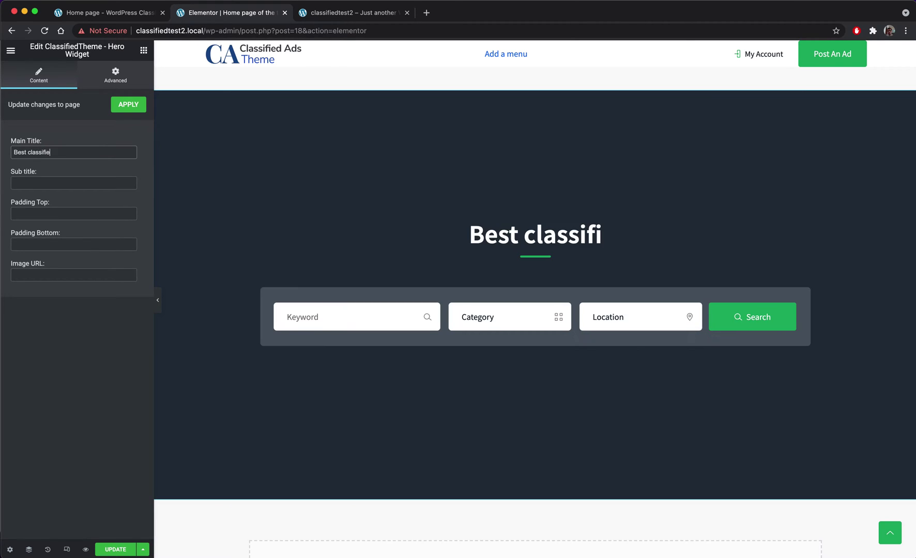
pyautogui.write('ds theme in ')
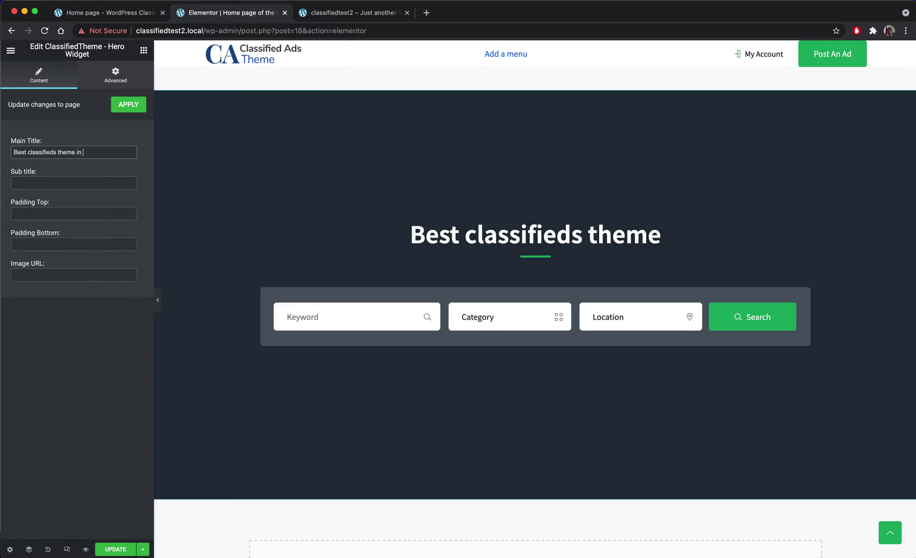
pyautogui.write('the world')
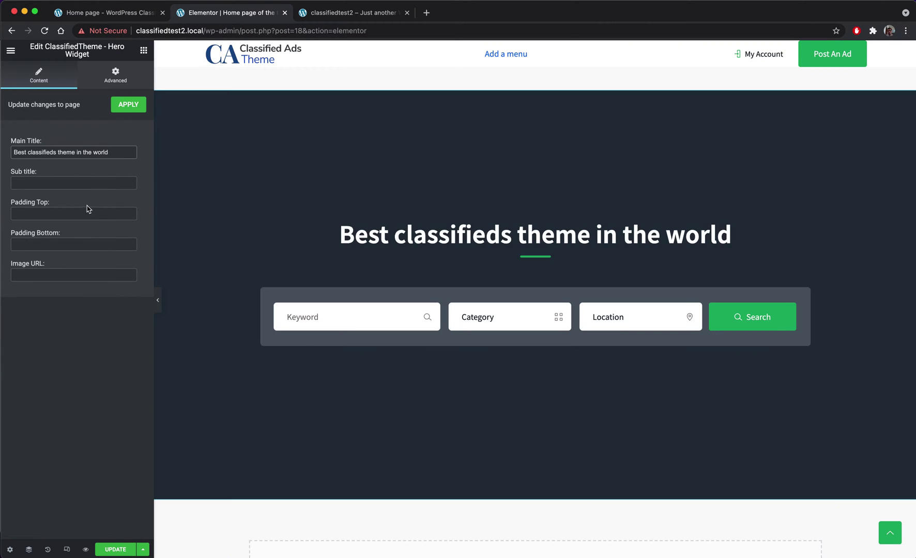
pyautogui.click(68, 182)
pyautogui.write('Join n')
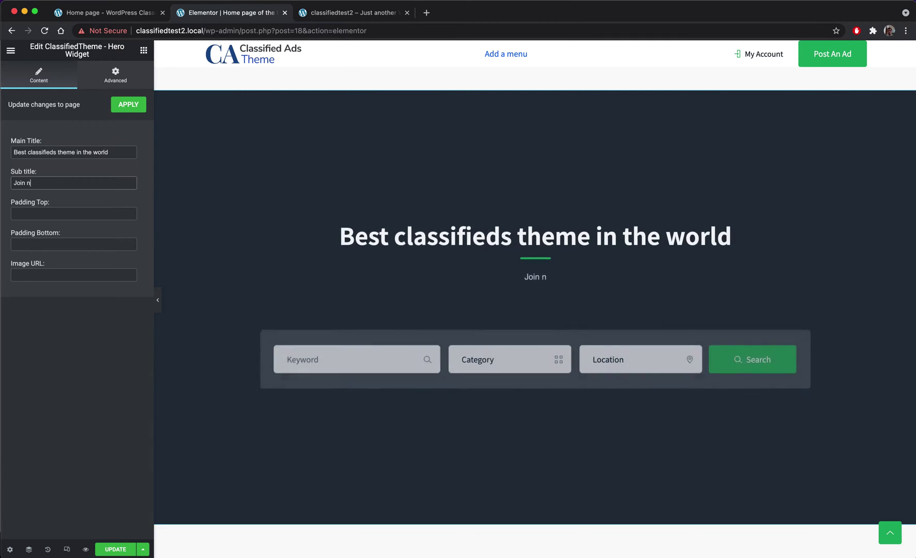
pyautogui.write('ow ')
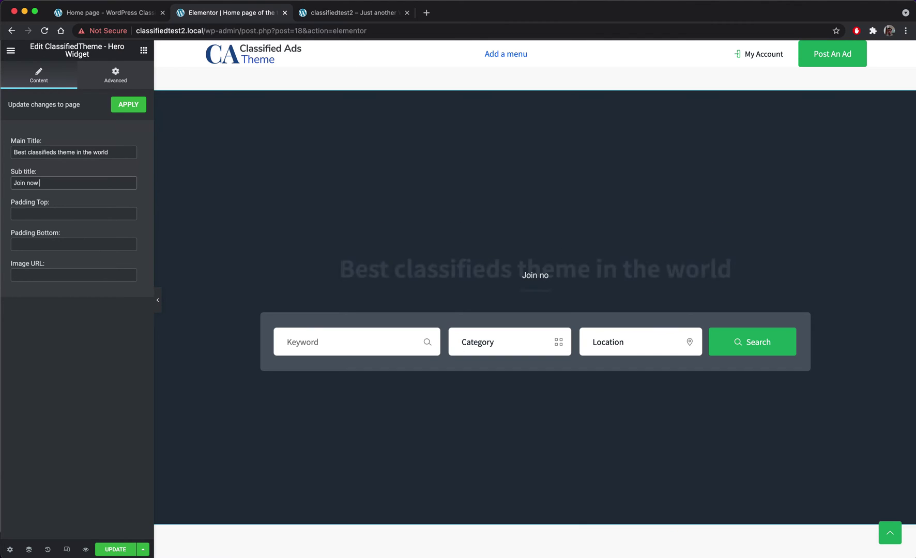
pyautogui.write('o')
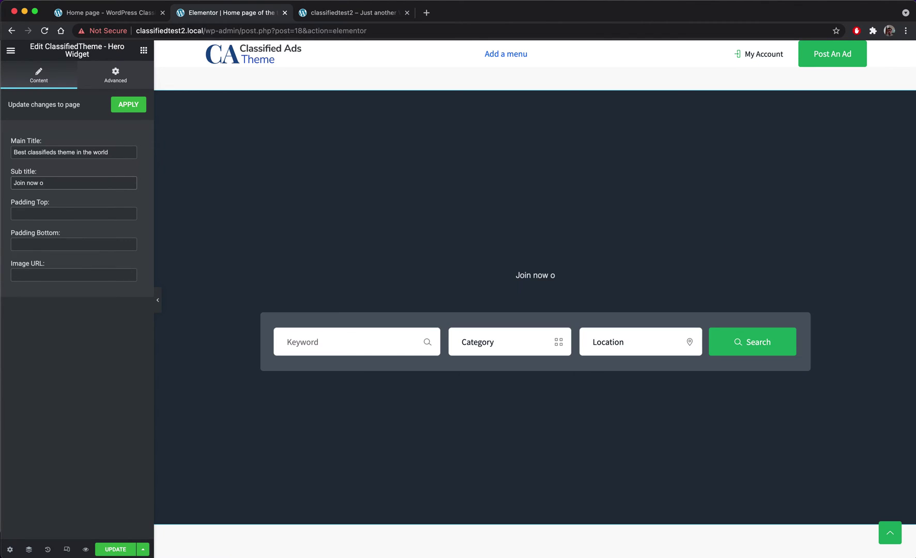
pyautogui.write('ur amazin')
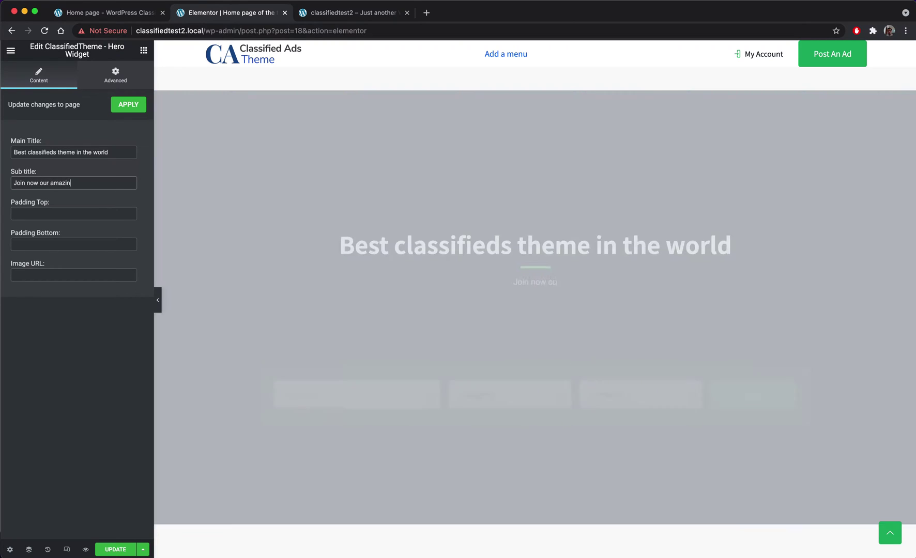
pyautogui.write('g website today')
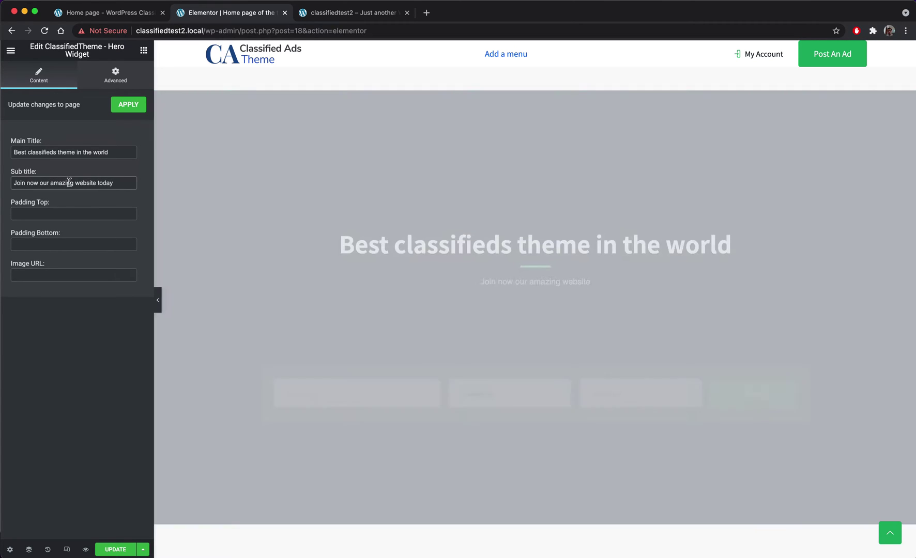
pyautogui.write(' bla bla')
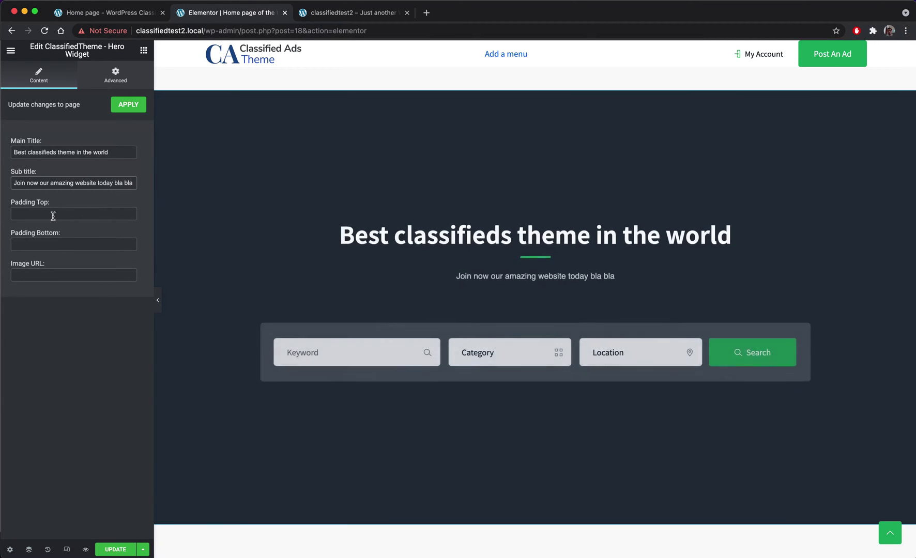
# - Set the hero's top and bottom padding to 80 and update the page
pyautogui.click(53, 214)
pyautogui.write('60')
pyautogui.press('Tab')
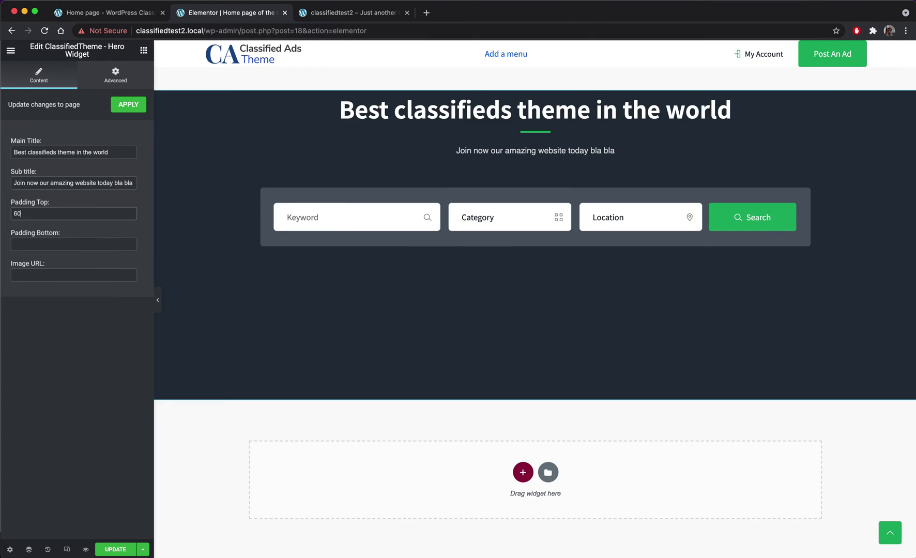
pyautogui.write('60')
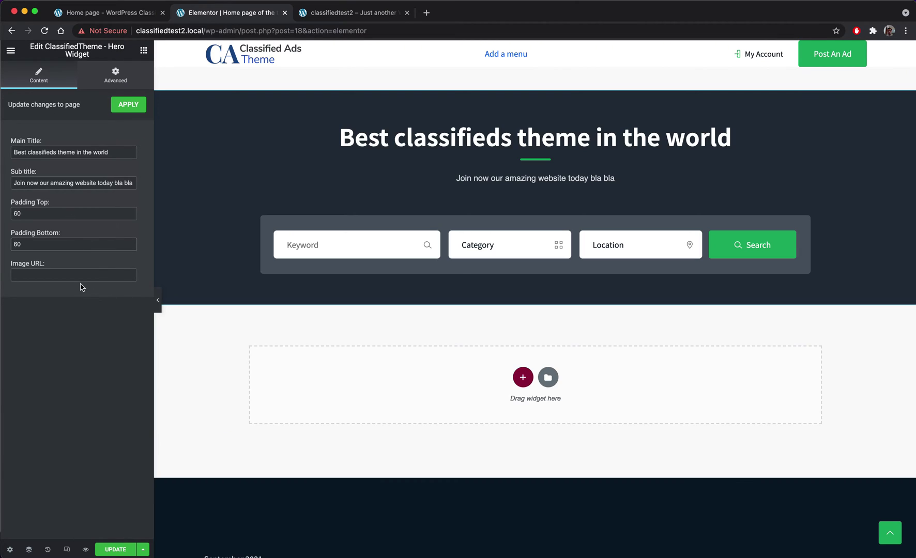
pyautogui.click(72, 276)
pyautogui.write('8')
pyautogui.moveTo(14, 214); pyautogui.dragTo(18, 214)
pyautogui.write('8')
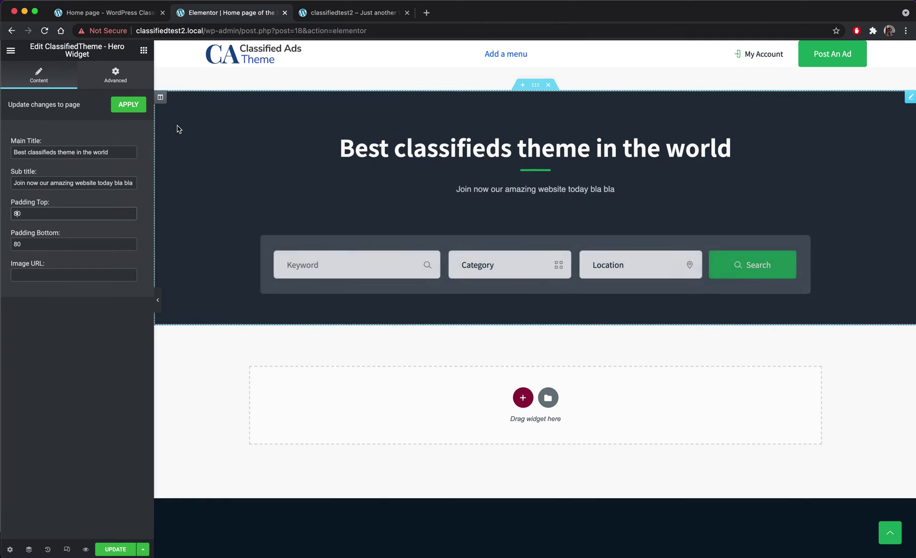
pyautogui.click(114, 549)
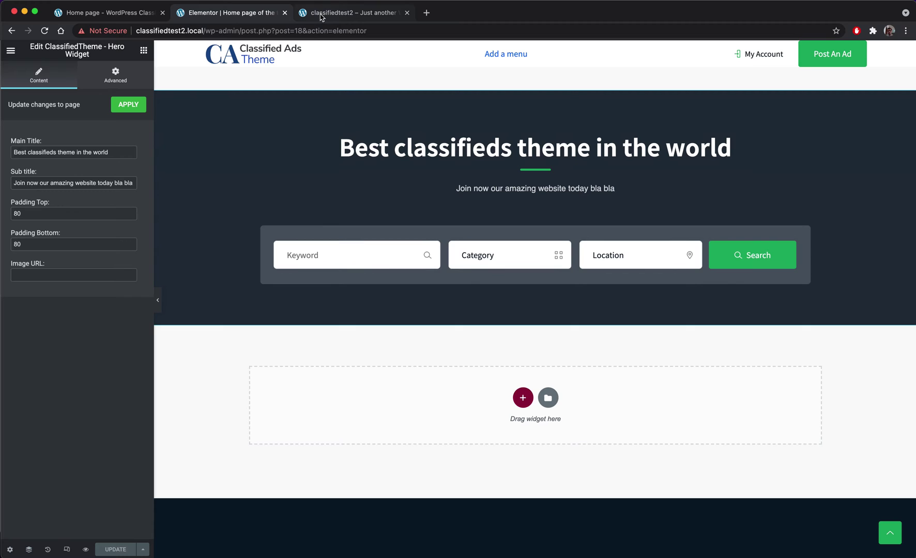
# - Check the new hero search on the live home page, then load wp-admin/ to reach the Dashboard
pyautogui.click(320, 15)
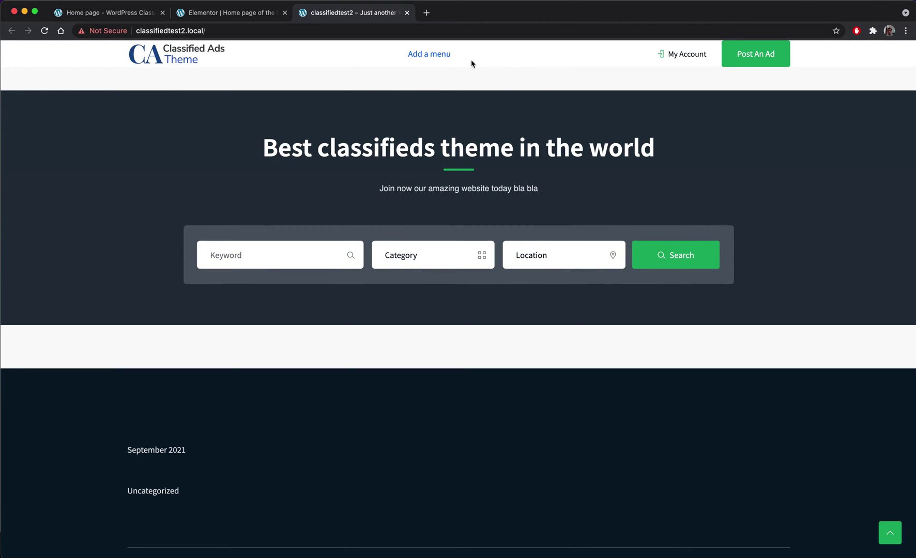
pyautogui.click(241, 19)
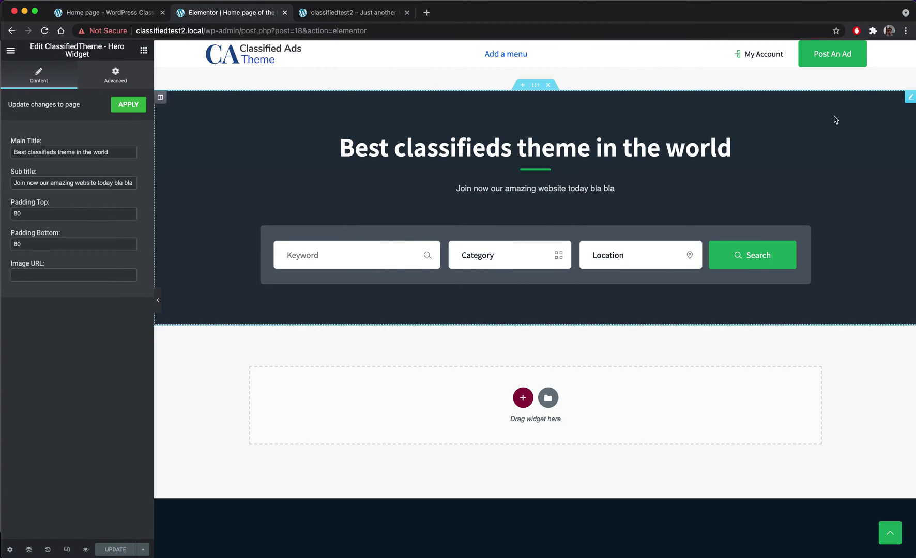
pyautogui.moveTo(240, 30); pyautogui.dragTo(368, 30)
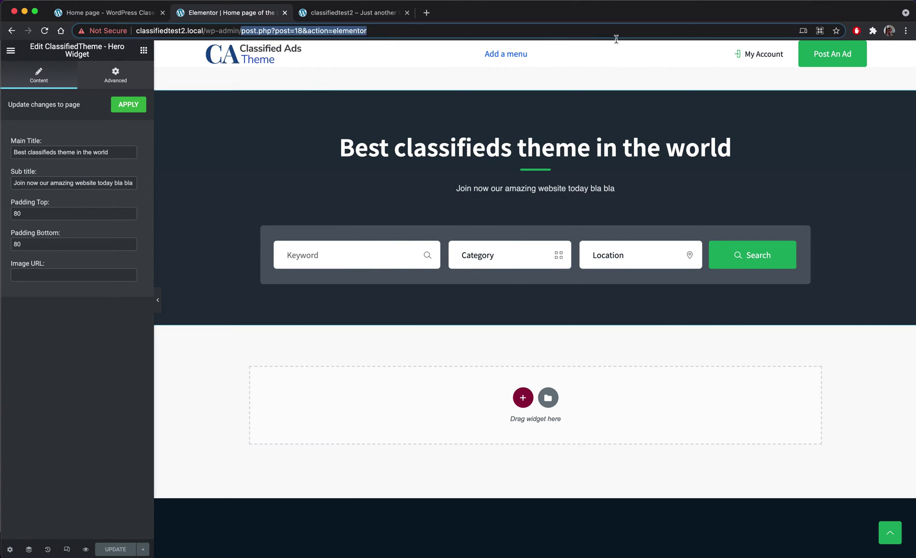
pyautogui.press('BackSpace')
pyautogui.press('Return')
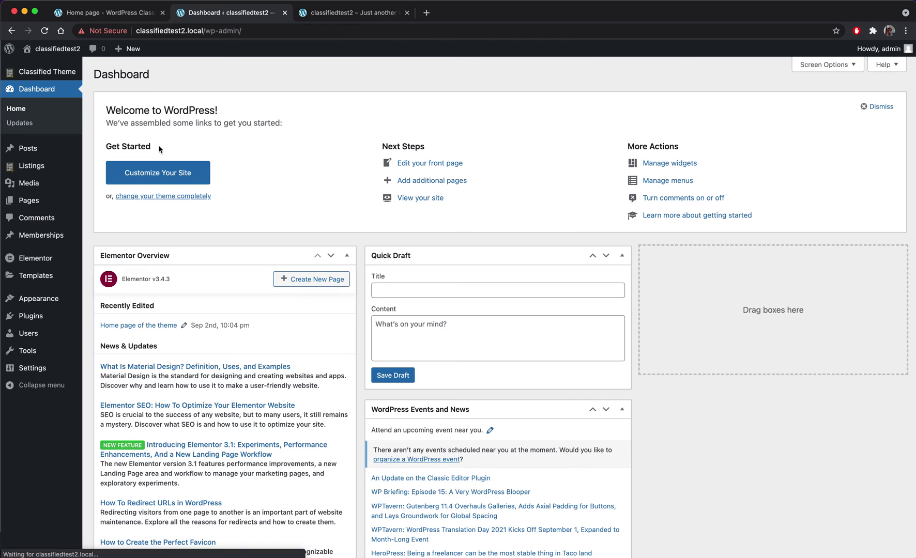
# - Create a menu named 'My main menu' and assign it to the ClassifiedTheme Main Menu location
pyautogui.moveTo(40, 301)
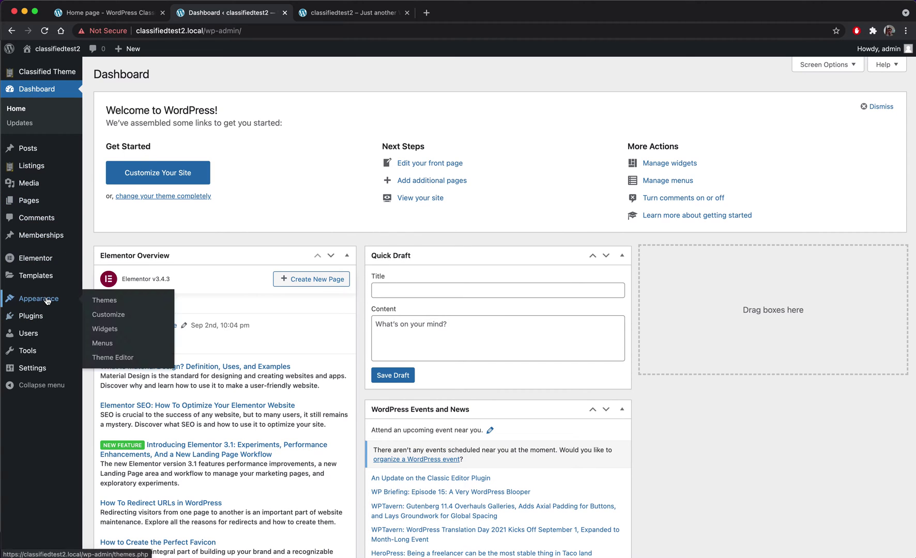
pyautogui.click(107, 346)
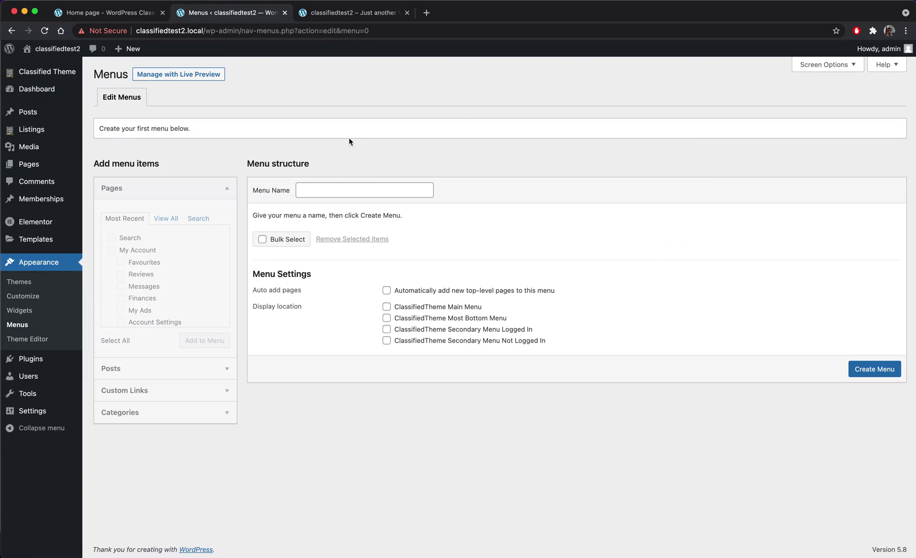
pyautogui.click(333, 191)
pyautogui.write('Msi')
pyautogui.press('BackSpace')
pyautogui.write('y ma')
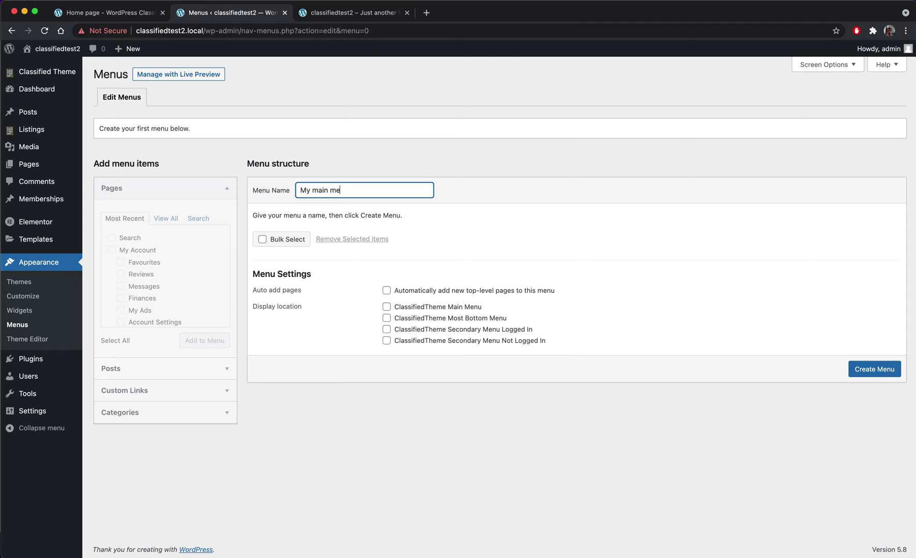
pyautogui.write('in menu')
pyautogui.press('Return')
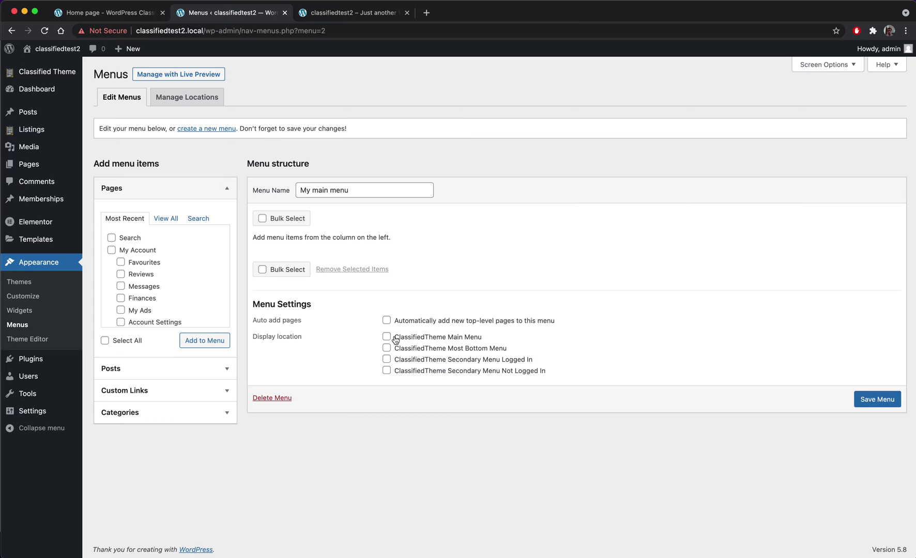
pyautogui.moveTo(489, 341); pyautogui.dragTo(399, 341)
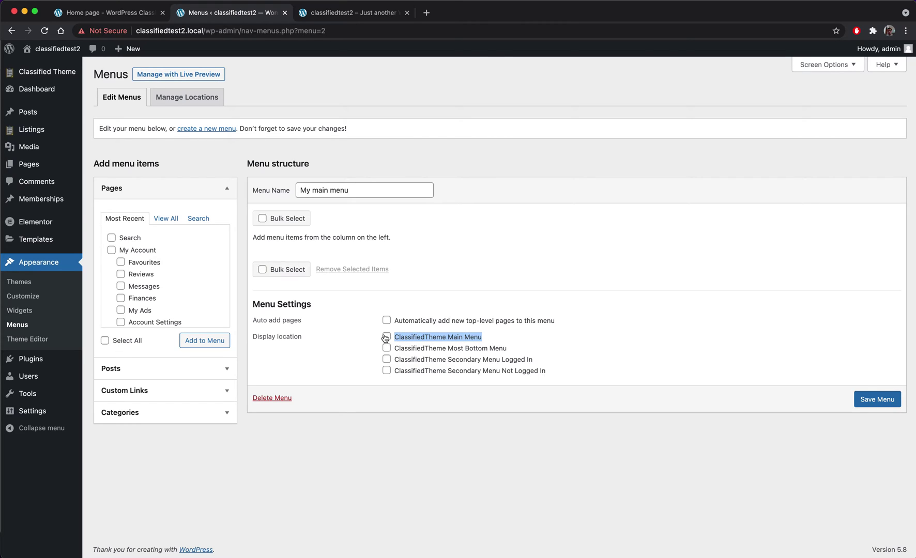
pyautogui.click(387, 339)
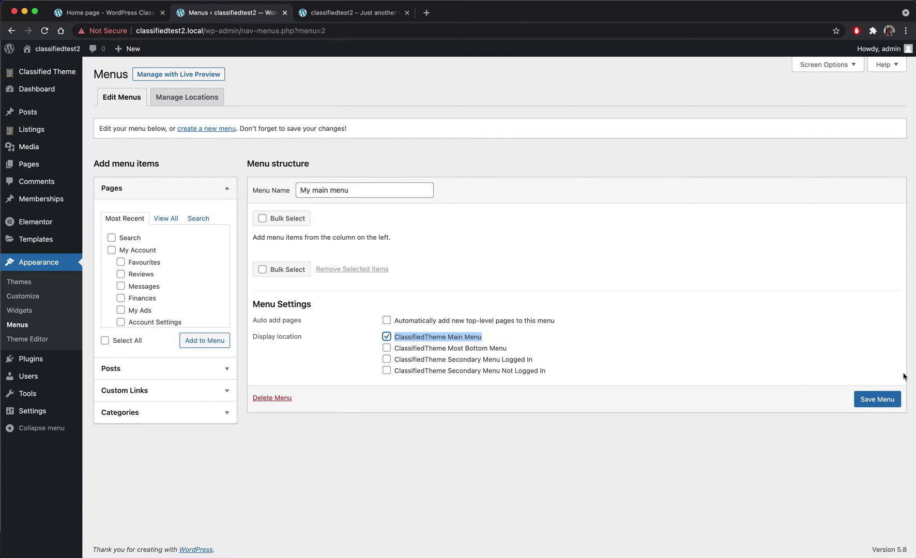
pyautogui.click(880, 399)
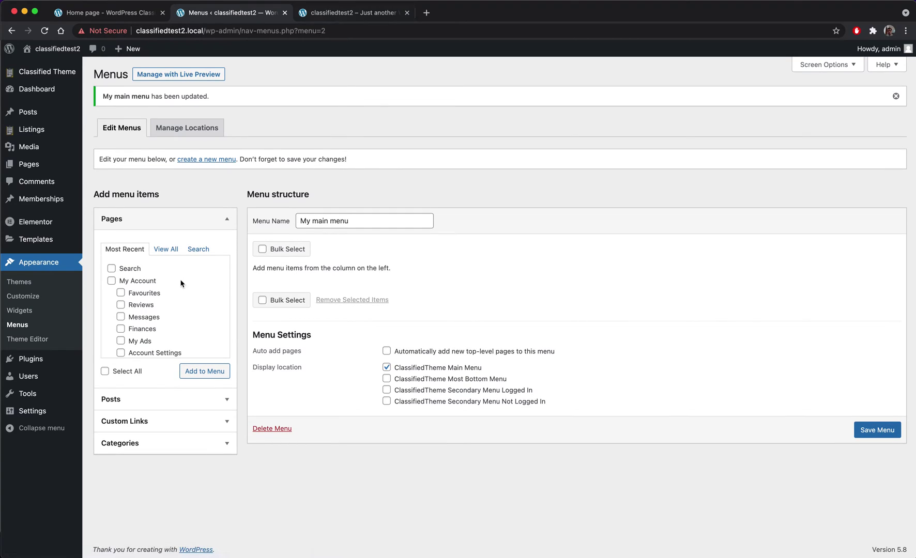
# - Add the All Locations and All Categories pages to the menu, save, and reload the front page
pyautogui.scroll(-3, 162, 292)
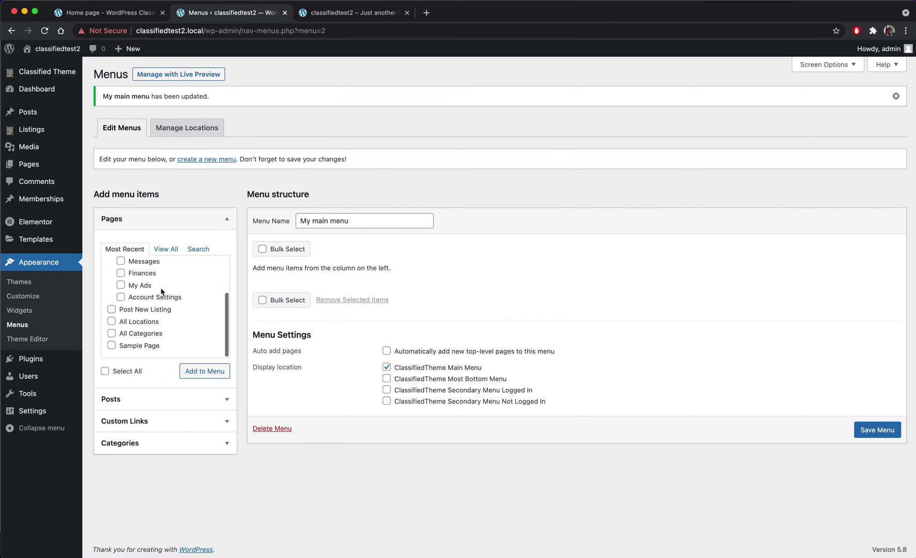
pyautogui.click(111, 322)
pyautogui.click(111, 333)
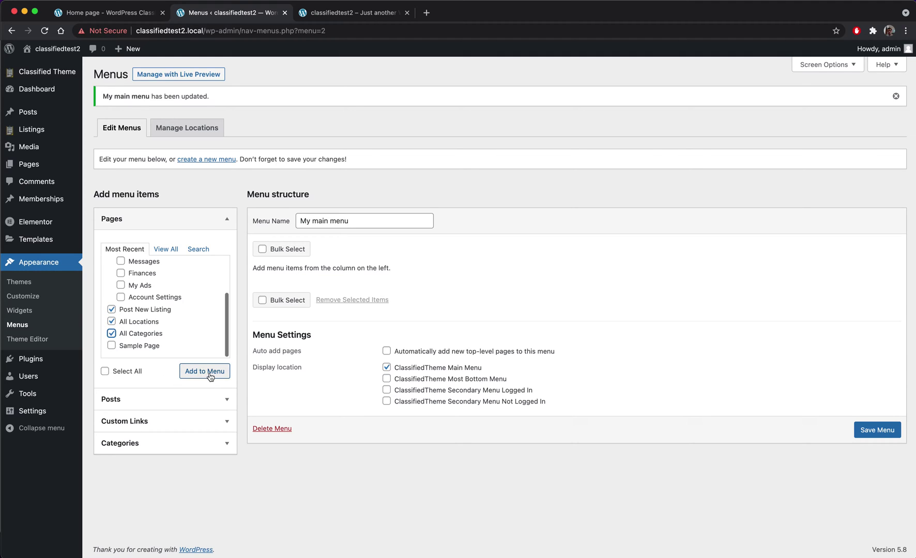
pyautogui.click(208, 372)
pyautogui.click(881, 534)
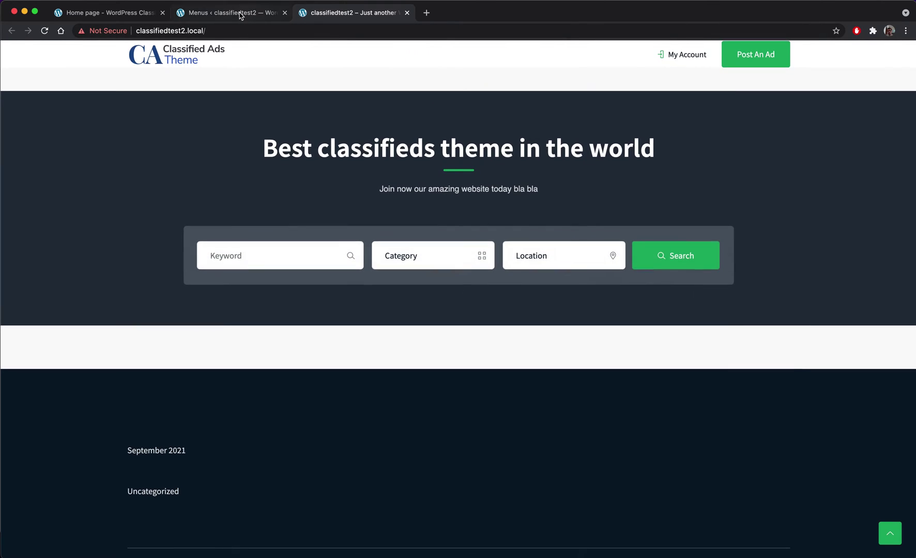
pyautogui.click(241, 16)
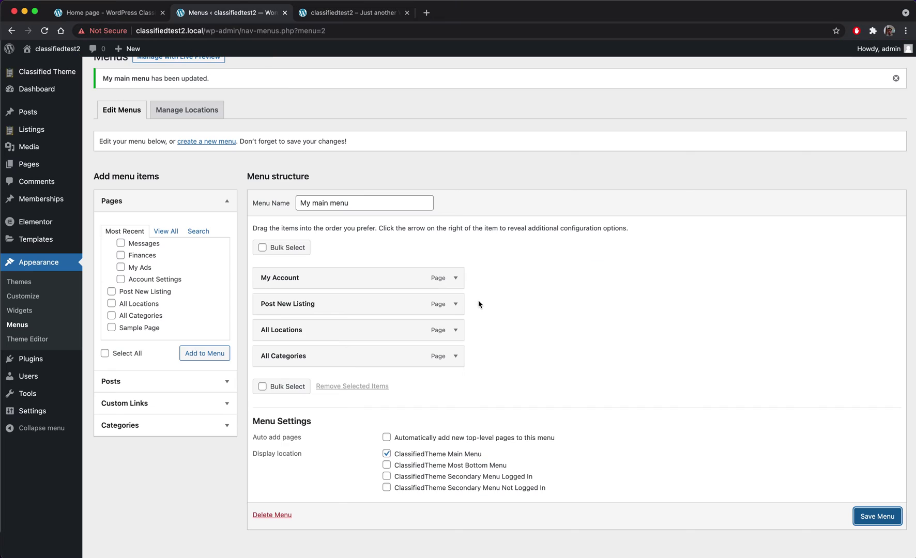
pyautogui.click(902, 516)
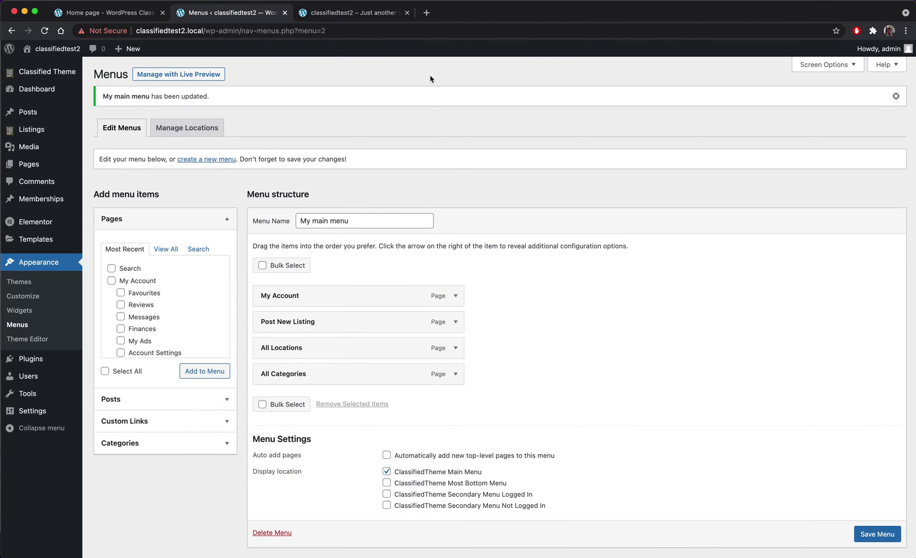
pyautogui.click(341, 18)
pyautogui.press('super+r')
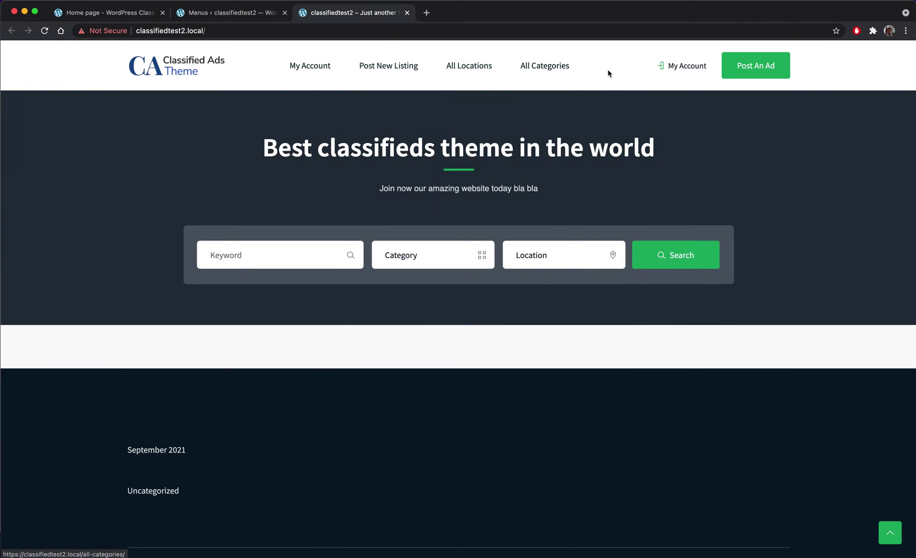
# - On Payment Gateways, switch PayPal to Sandbox mode, enter the PayPal account e-mail, and save
pyautogui.click(220, 15)
pyautogui.moveTo(54, 71)
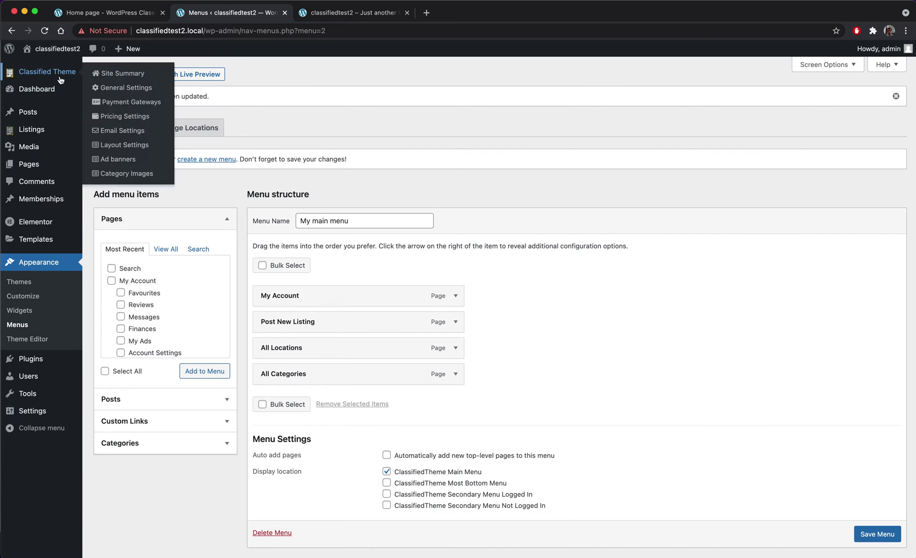
pyautogui.click(144, 106)
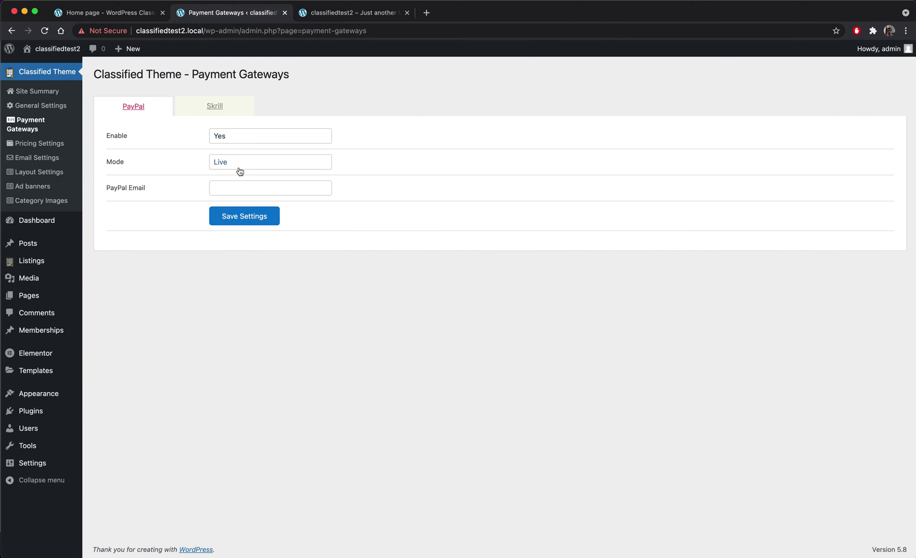
pyautogui.click(239, 171)
pyautogui.click(250, 176)
pyautogui.click(235, 188)
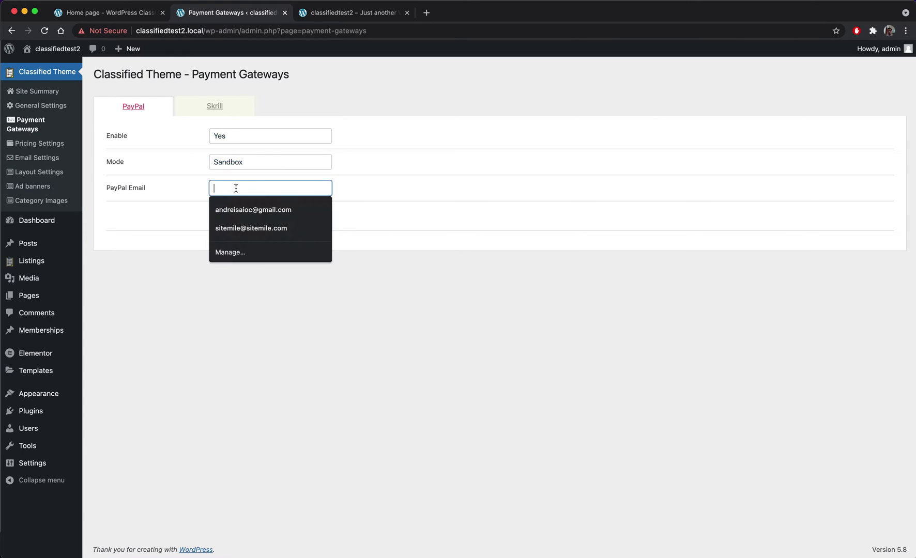
pyautogui.click(238, 210)
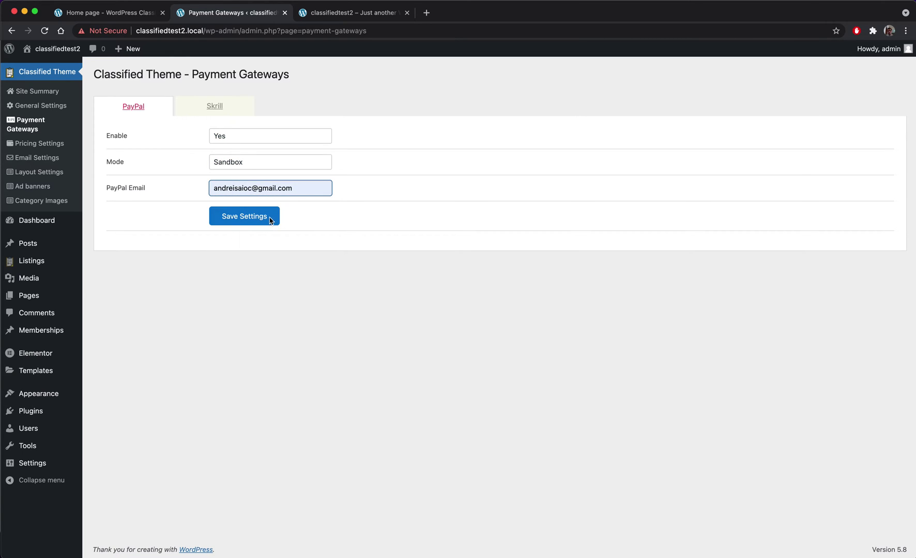
pyautogui.click(237, 219)
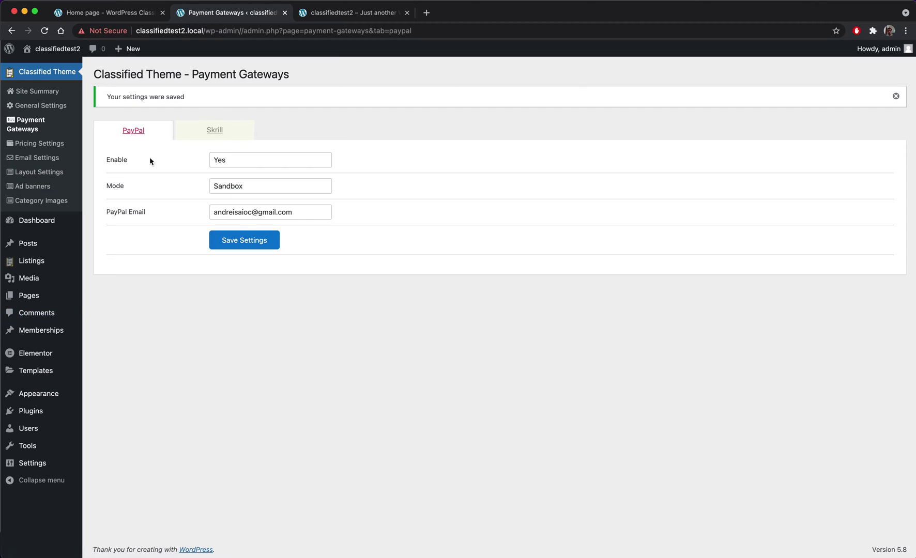
# - Set pricing to United States Dollar, symbol $, Comma thousands separator and 2 decimals, then save
pyautogui.click(34, 145)
pyautogui.click(279, 136)
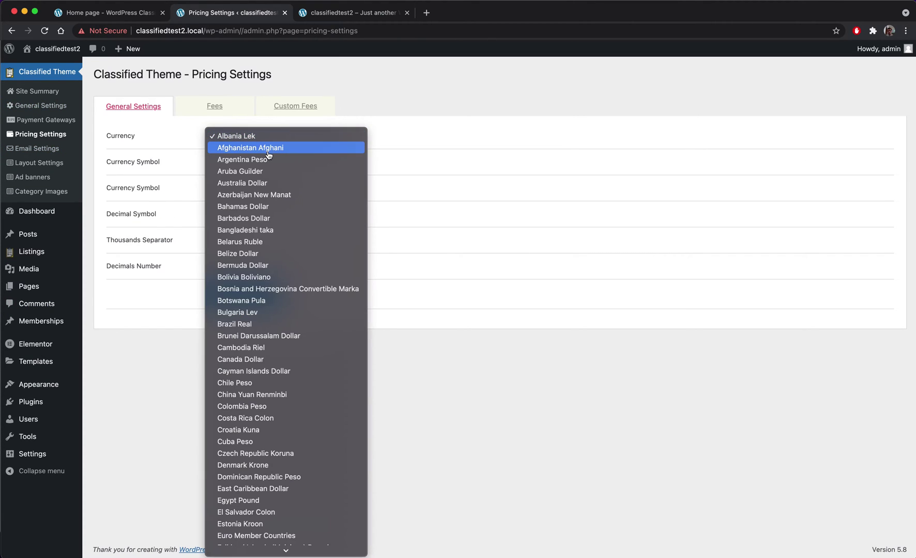
pyautogui.scroll(-20, 284, 538)
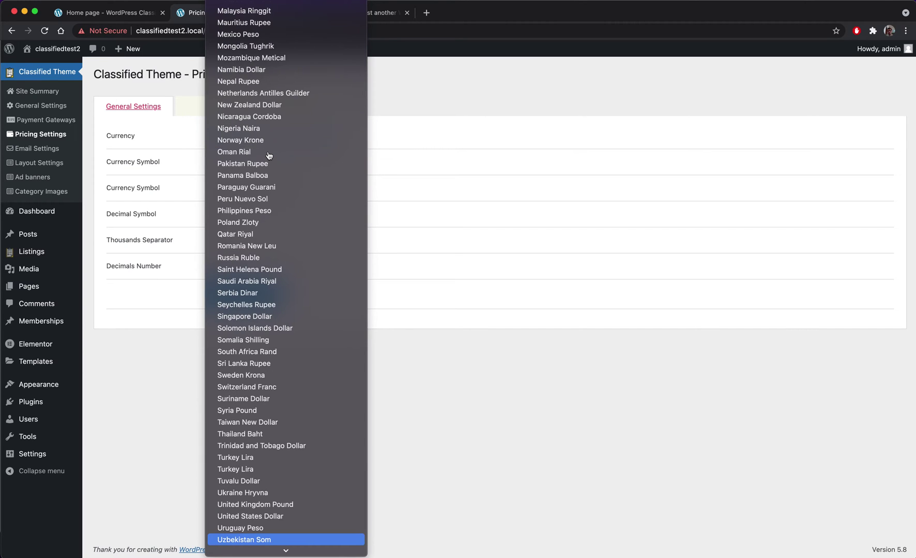
pyautogui.scroll(-3, 290, 530)
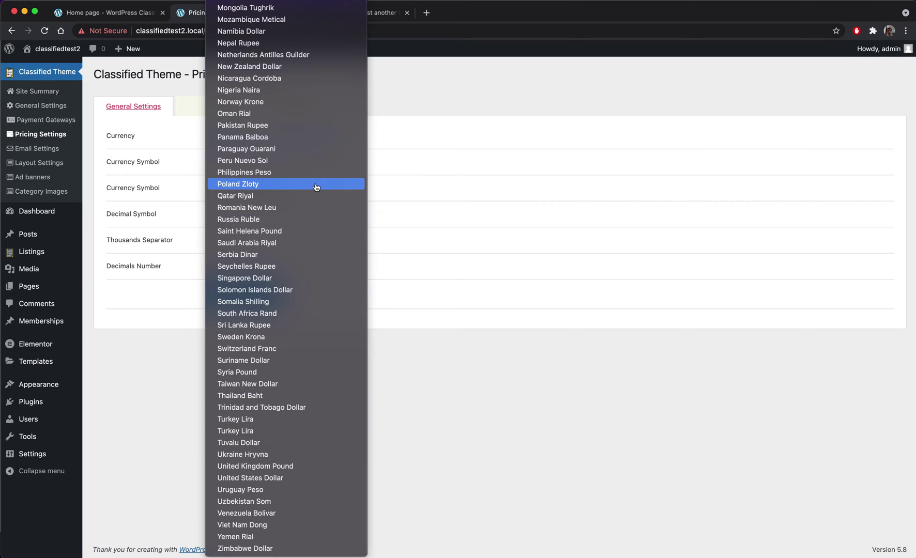
pyautogui.click(276, 483)
pyautogui.click(228, 163)
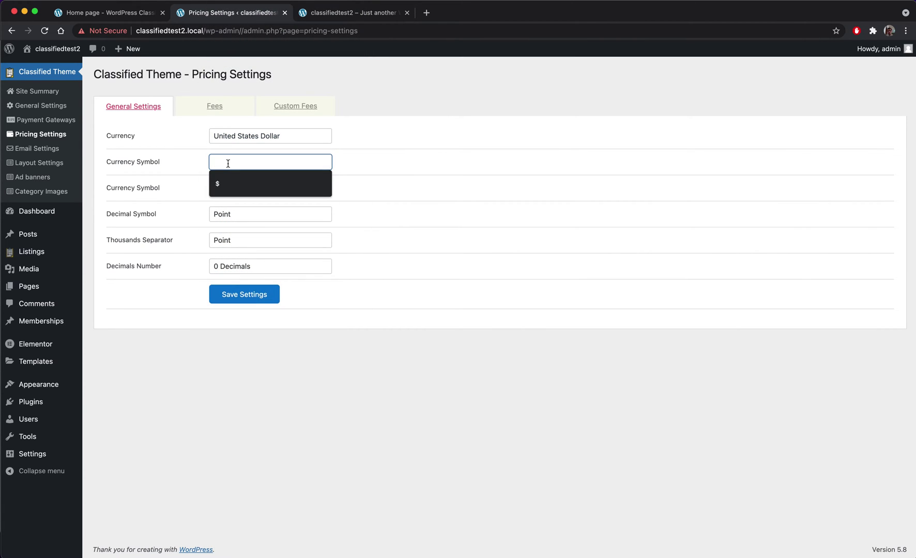
pyautogui.write('$')
pyautogui.click(227, 218)
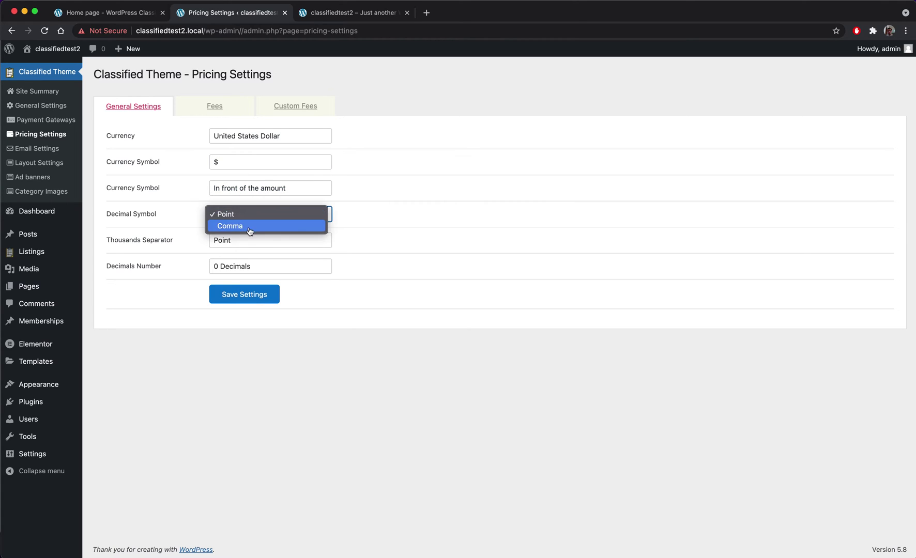
pyautogui.click(241, 245)
pyautogui.click(241, 245)
pyautogui.click(245, 255)
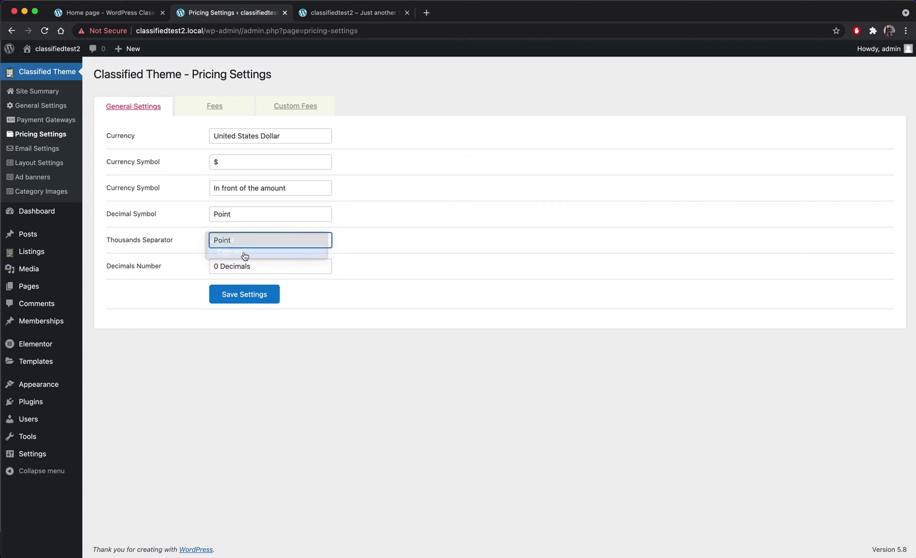
pyautogui.click(243, 267)
pyautogui.click(235, 290)
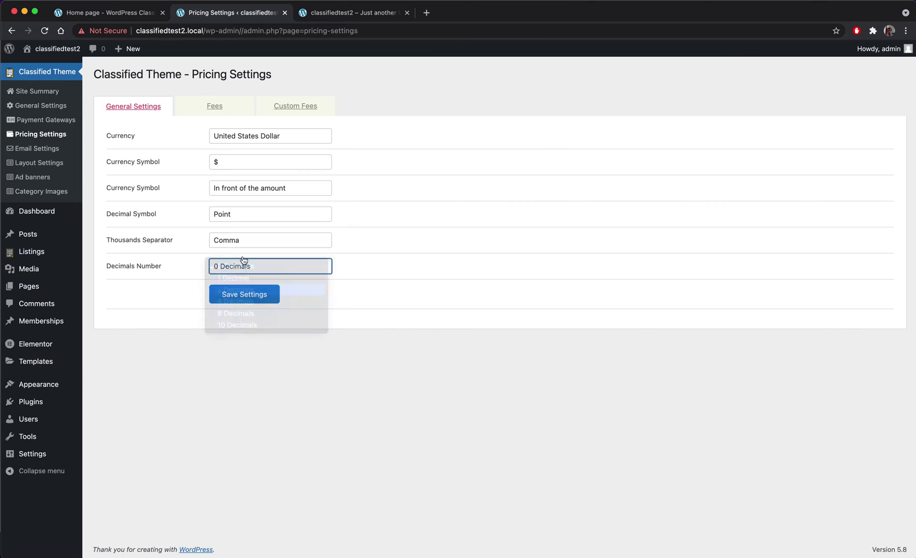
pyautogui.click(236, 301)
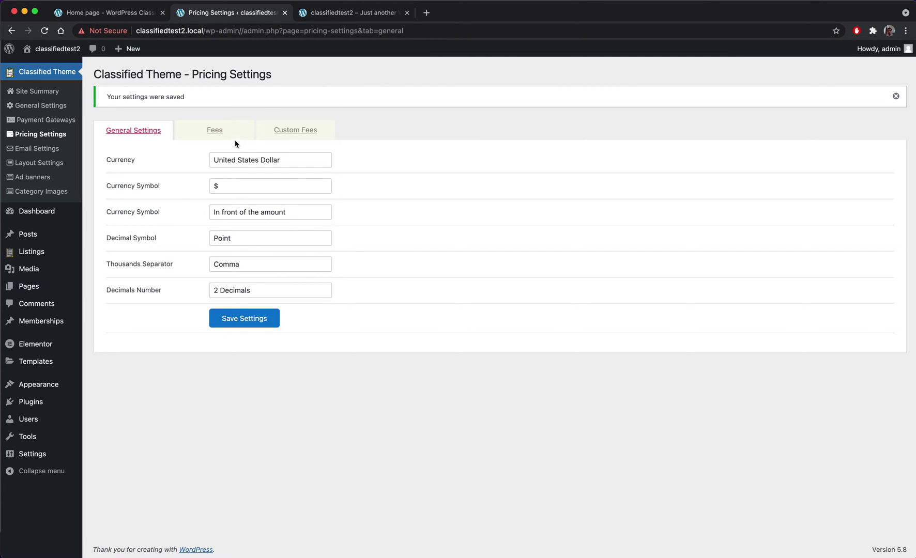
# - On the Fees tab, enter base fee 5, featured fee 10 and featured-home fee 15, then save
pyautogui.click(213, 130)
pyautogui.click(234, 158)
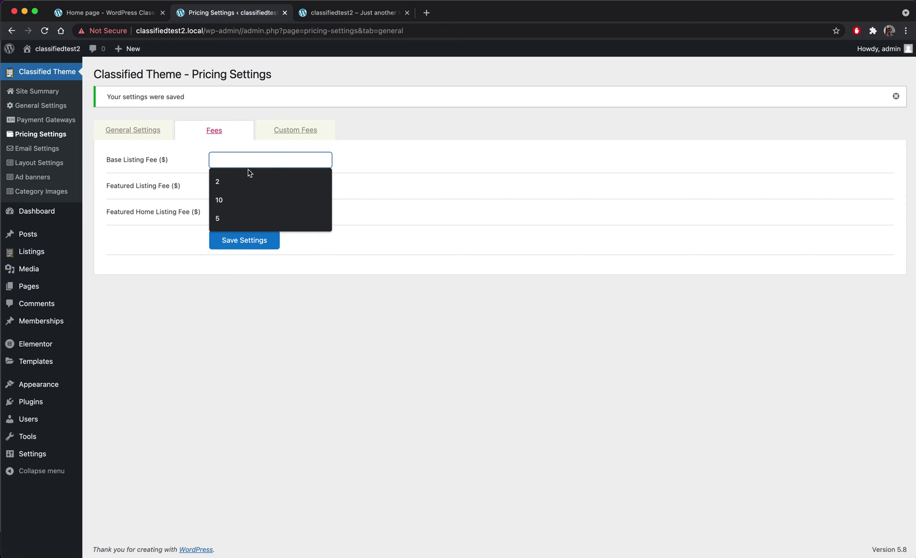
pyautogui.write('5')
pyautogui.click(266, 185)
pyautogui.write('10')
pyautogui.press('Tab')
pyautogui.write('15')
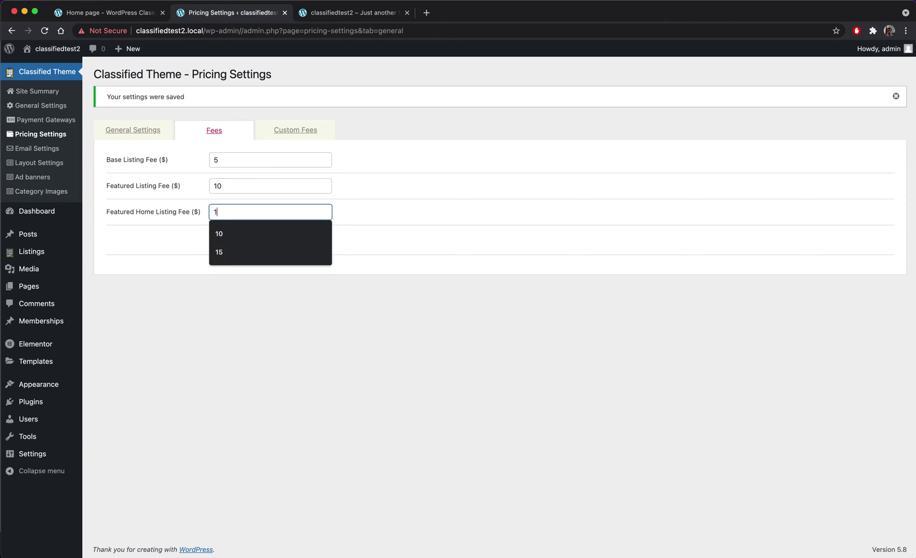
pyautogui.click(237, 247)
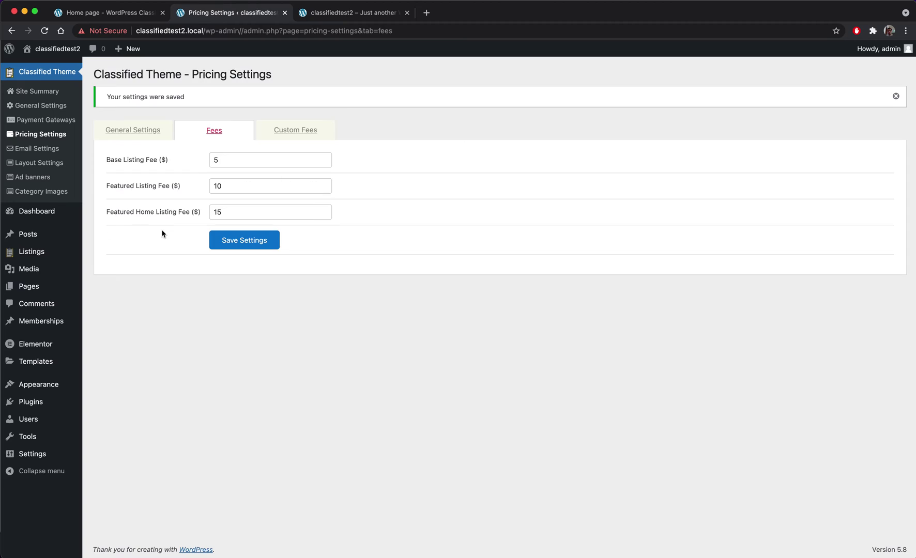
# - Under Listings > Categories, add the Automotive and Electronics categories
pyautogui.click(34, 252)
pyautogui.click(23, 194)
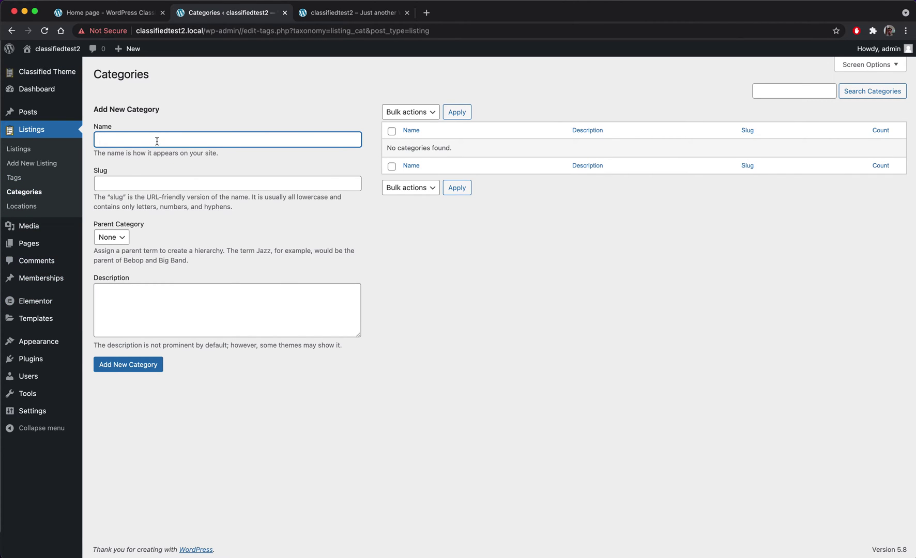
pyautogui.write('Au')
pyautogui.press('Down')
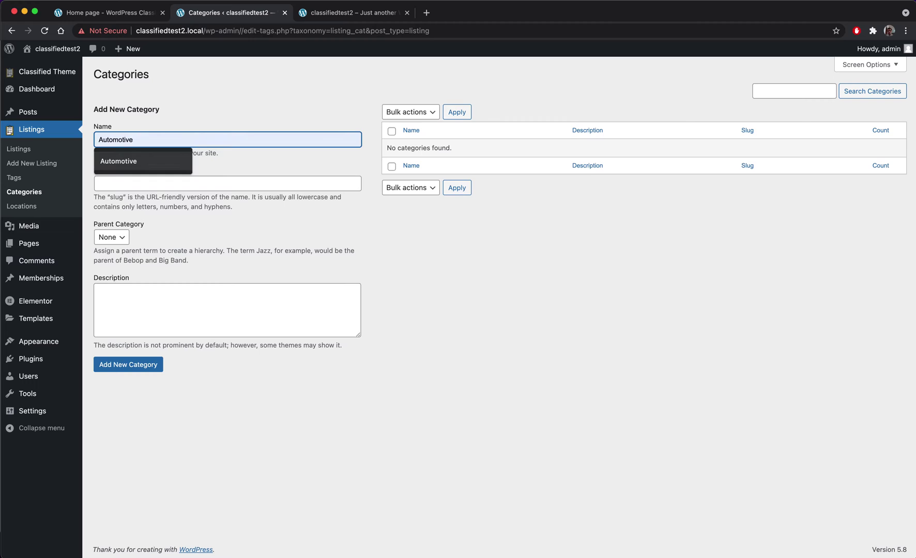
pyautogui.press('Return')
pyautogui.click(145, 361)
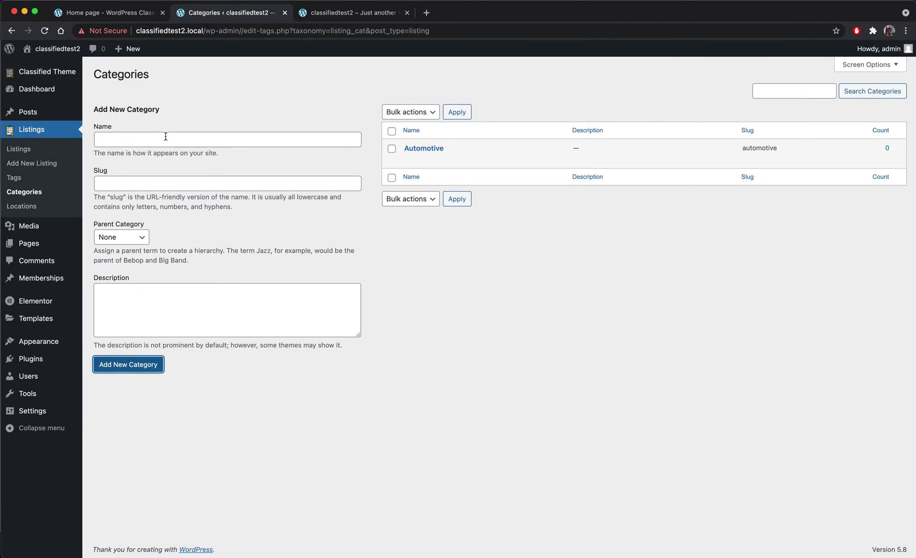
pyautogui.click(147, 142)
pyautogui.write('Ele')
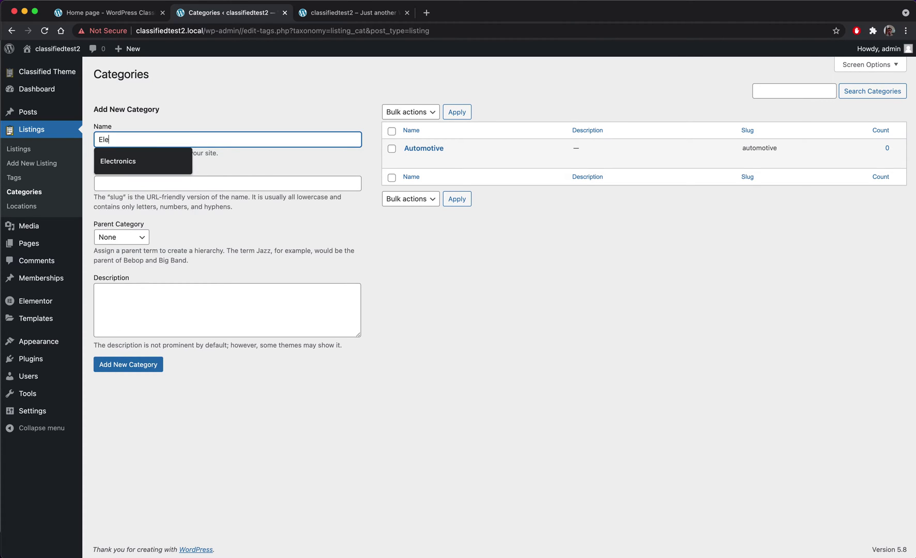
pyautogui.click(149, 160)
pyautogui.click(135, 365)
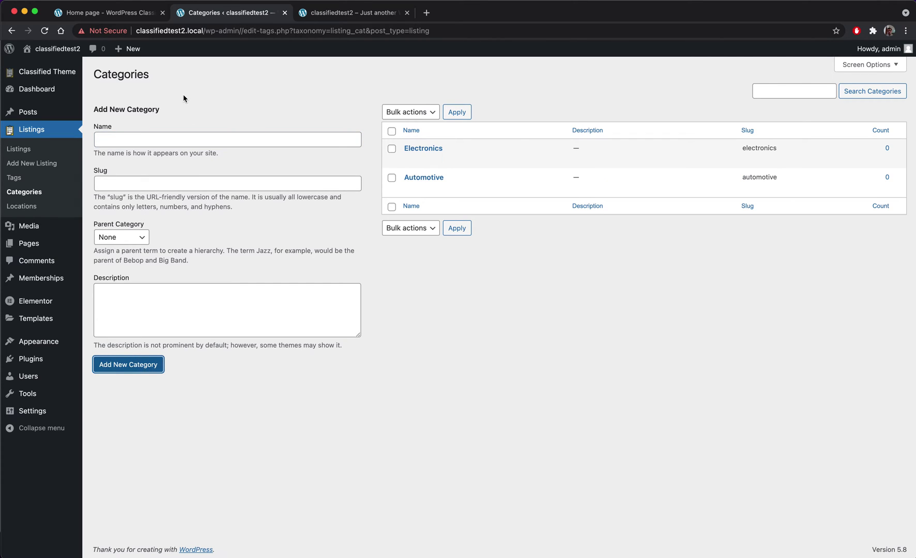
# - Add the House hold and Real estate categories
pyautogui.click(135, 135)
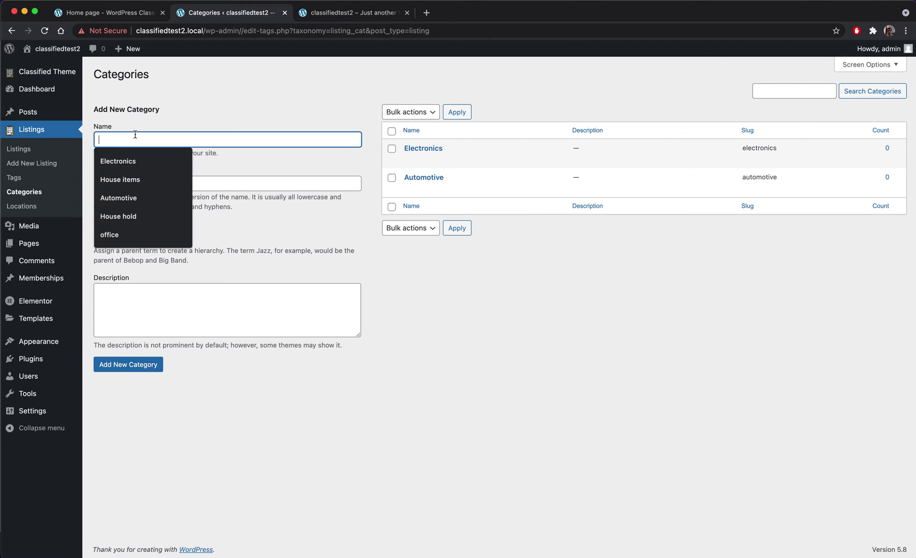
pyautogui.click(128, 216)
pyautogui.click(133, 365)
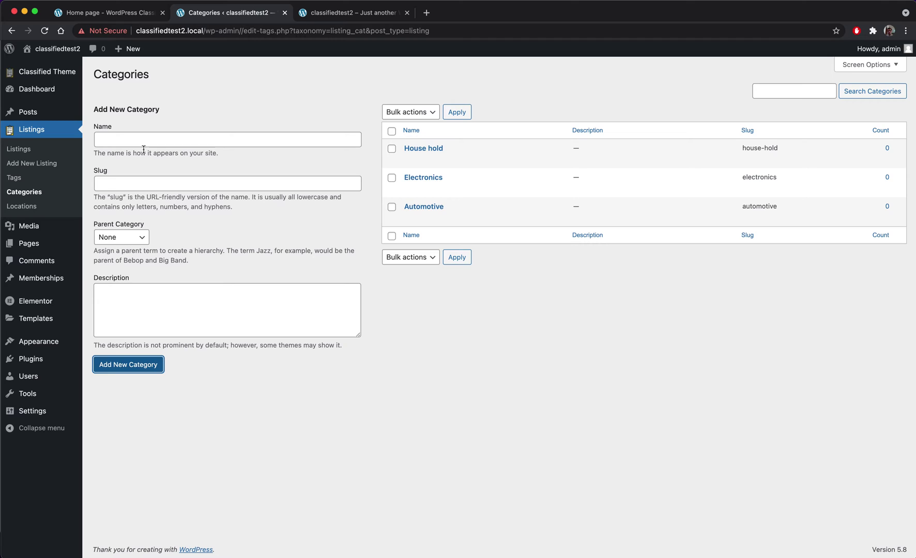
pyautogui.click(162, 138)
pyautogui.write('Real estate')
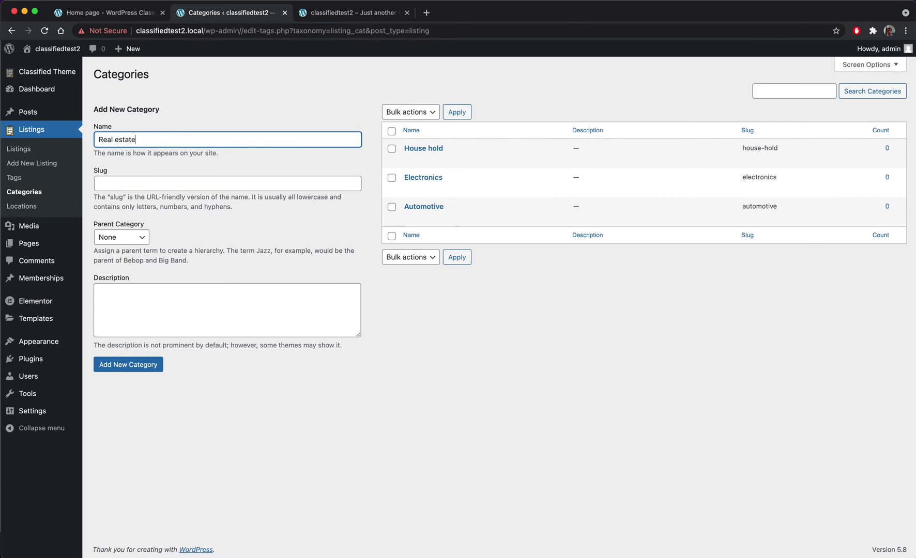
pyautogui.press('Return')
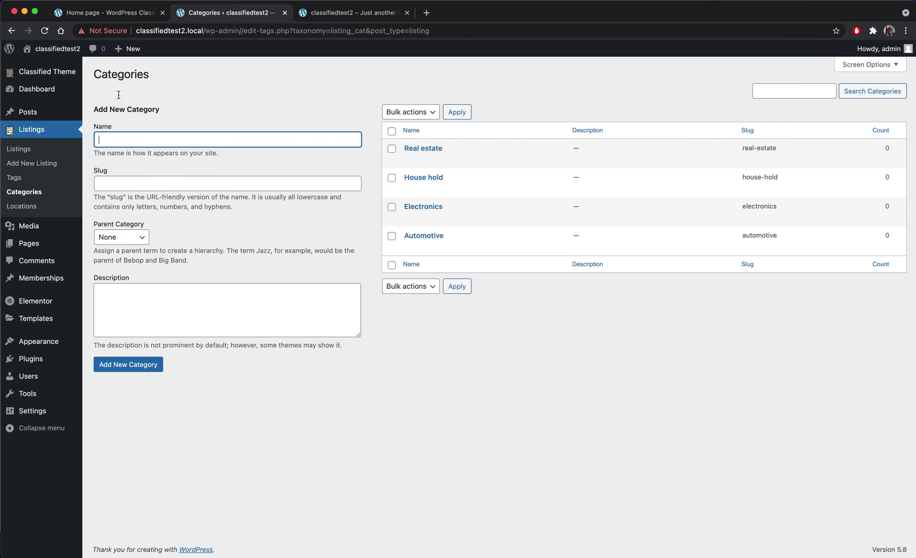
# - Under Listings > Locations, add New York, Florida, Nevada and California
pyautogui.click(19, 213)
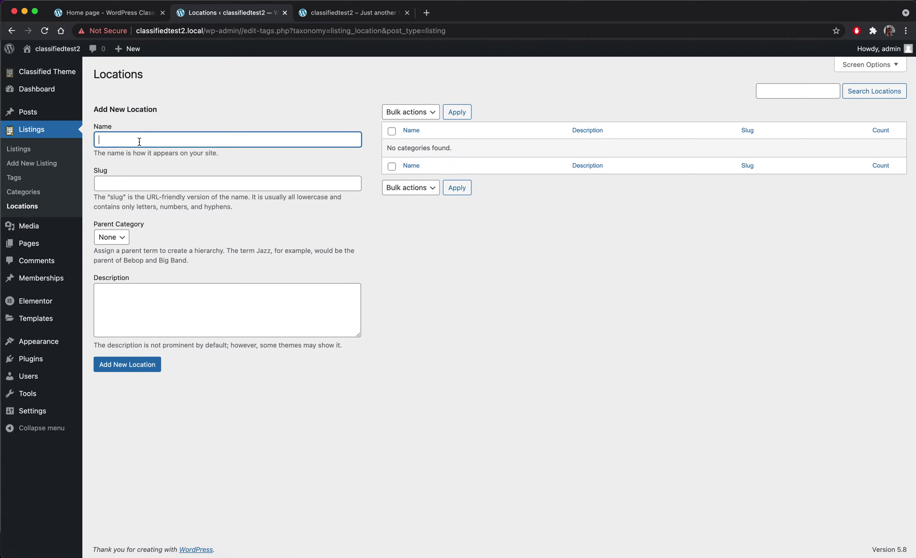
pyautogui.click(138, 140)
pyautogui.write('New York')
pyautogui.press('Return')
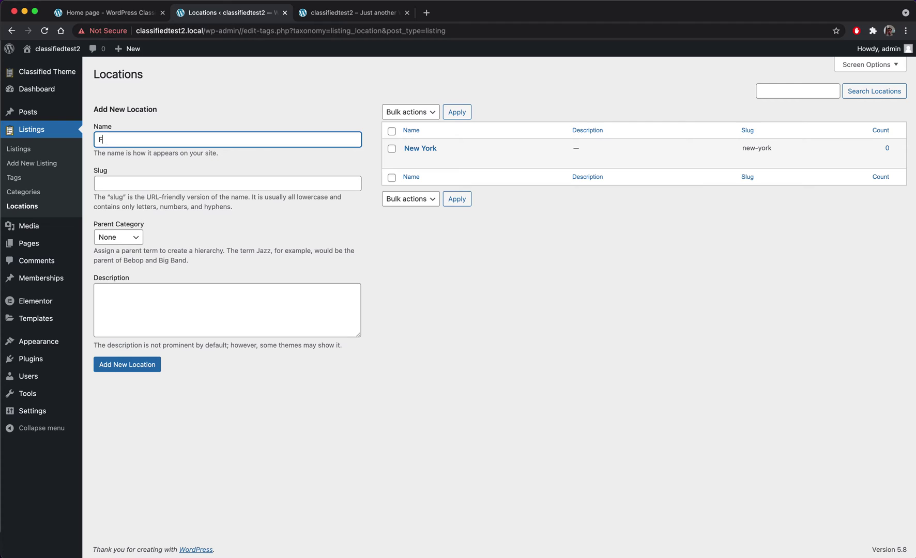
pyautogui.write('Florida')
pyautogui.press('Return')
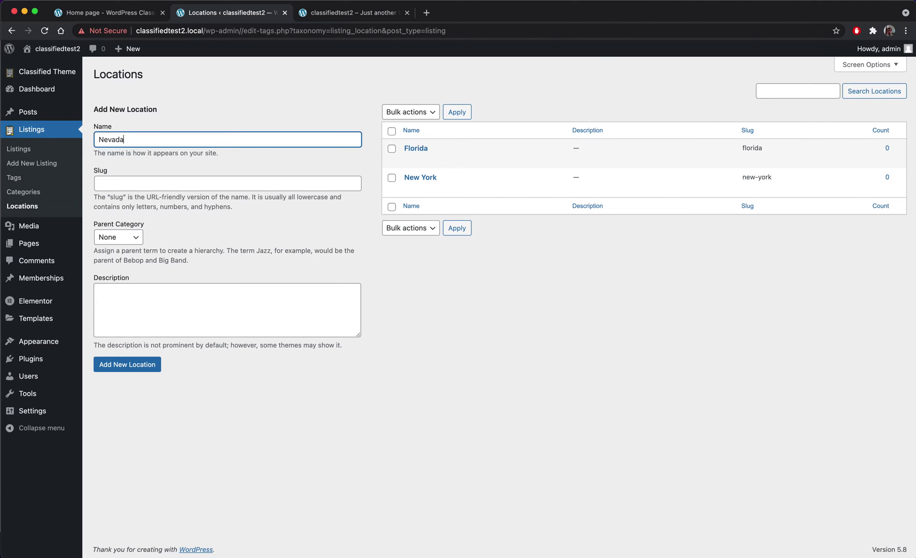
pyautogui.press('Return')
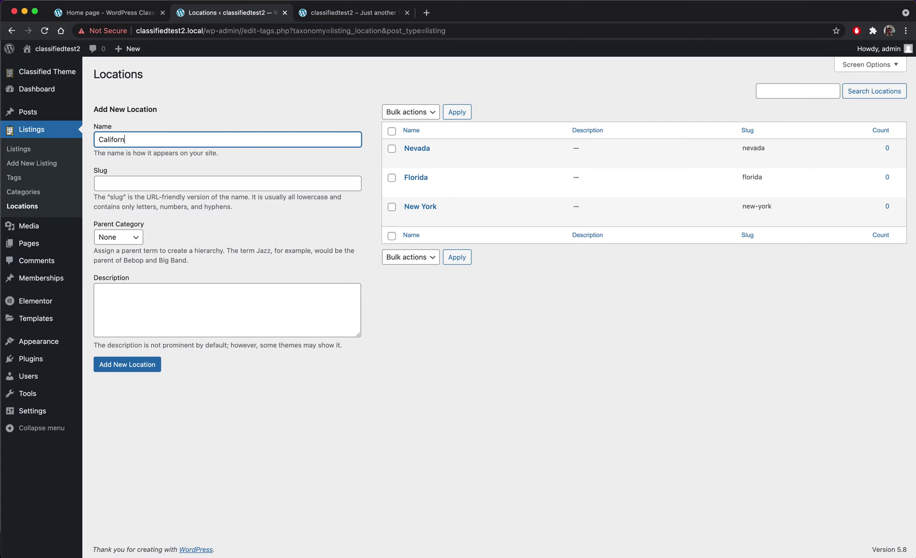
pyautogui.write('California')
pyautogui.press('Return')
# - With California as parent, add Los Angeles, Reno and Hollywood as child locations
pyautogui.click(117, 237)
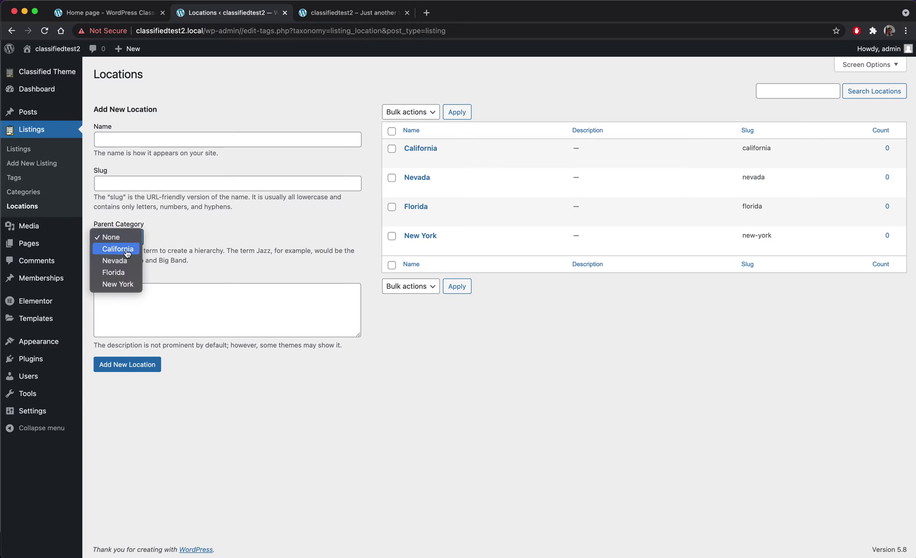
pyautogui.click(127, 249)
pyautogui.click(127, 138)
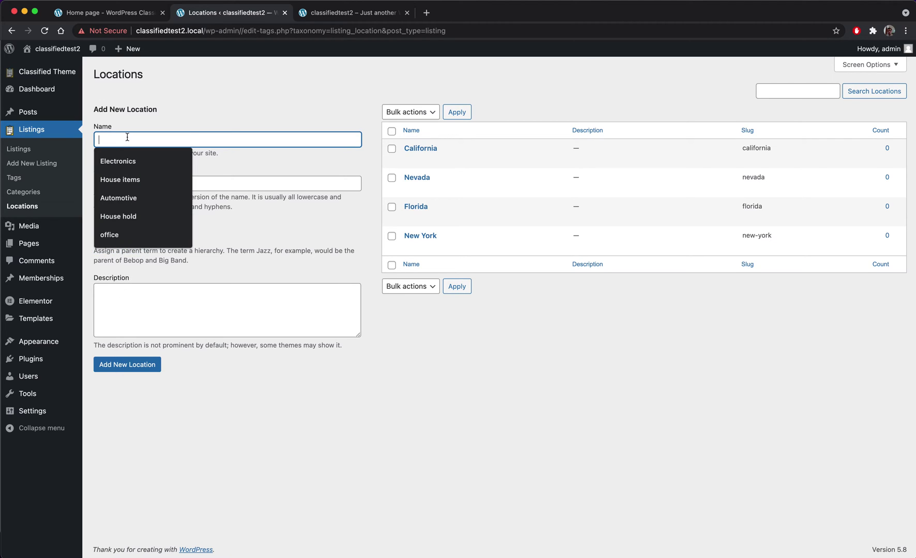
pyautogui.write('Los Angeles')
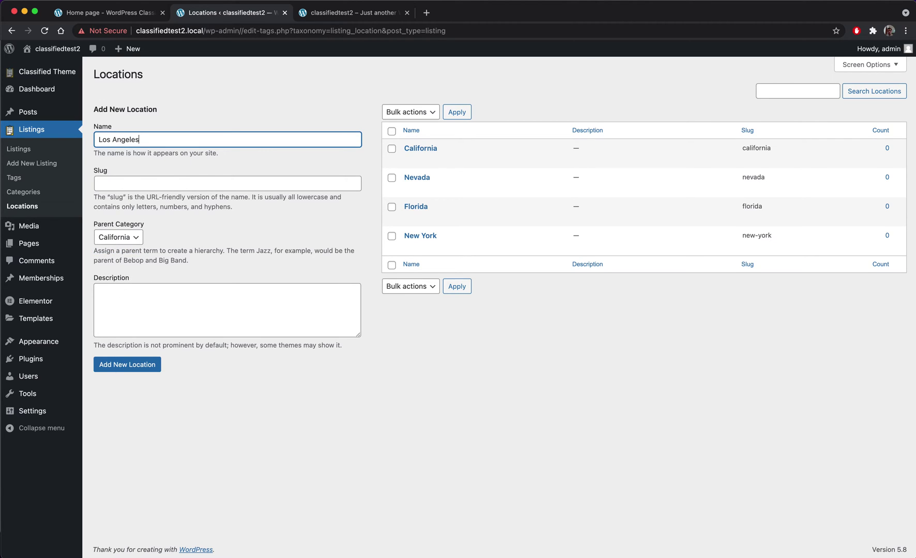
pyautogui.press('Return')
pyautogui.press('Return')
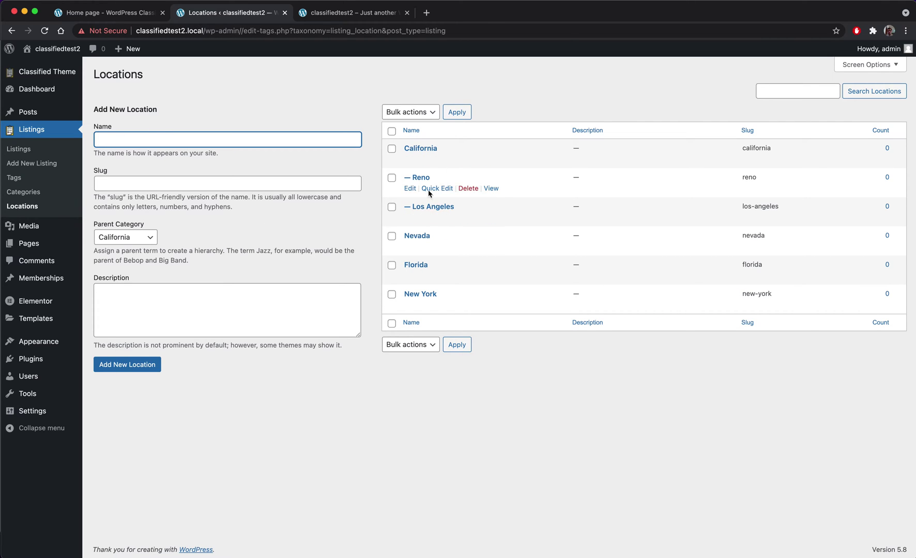
pyautogui.write('Hollywood')
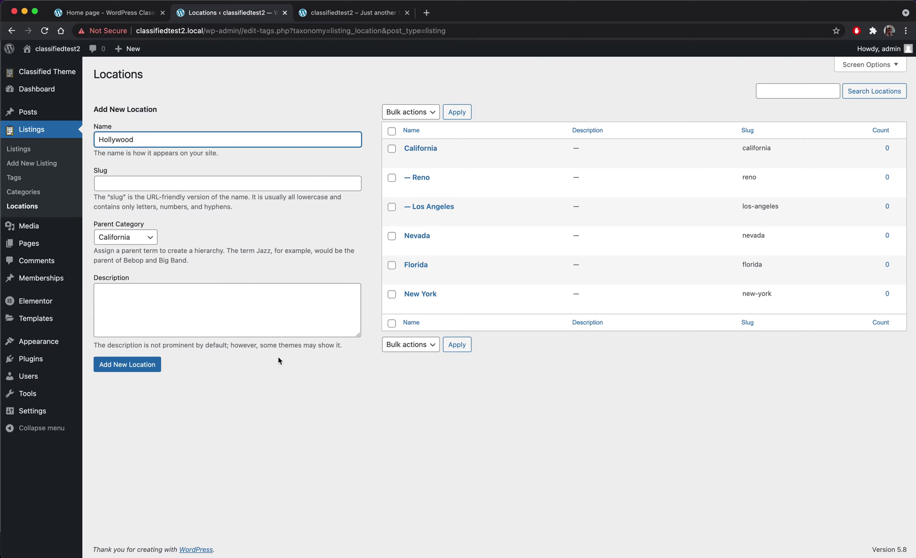
pyautogui.click(130, 364)
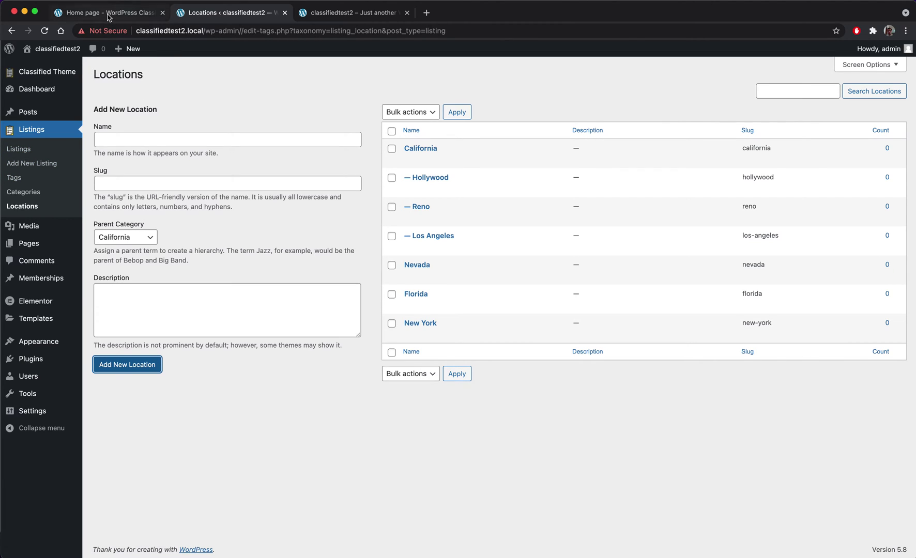
# - Run an unfiltered front-page search, which shows no results, then return to the Locations admin page
pyautogui.click(351, 12)
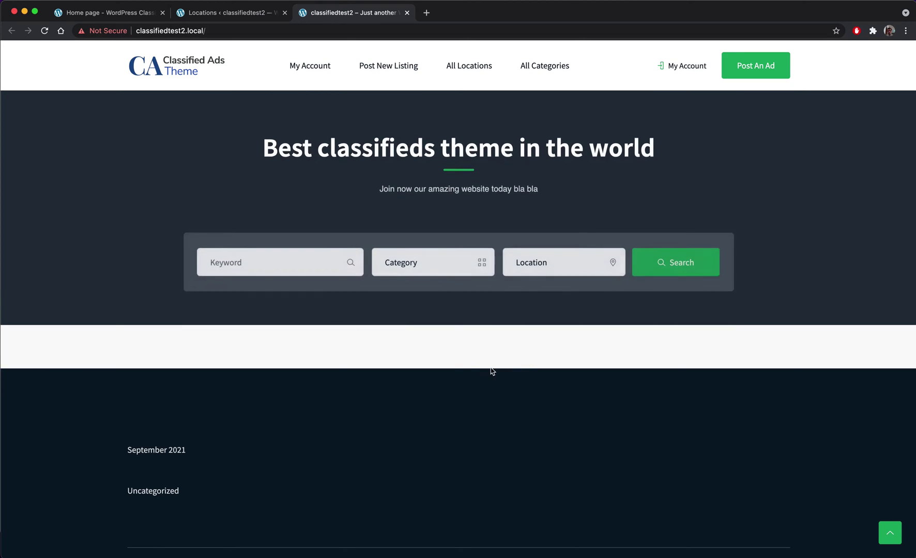
pyautogui.click(214, 18)
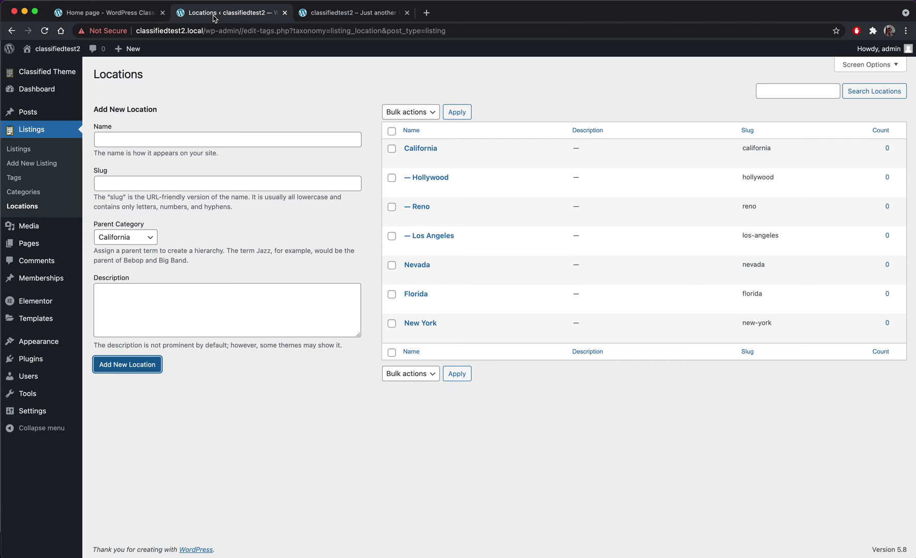
pyautogui.click(323, 14)
pyautogui.click(431, 258)
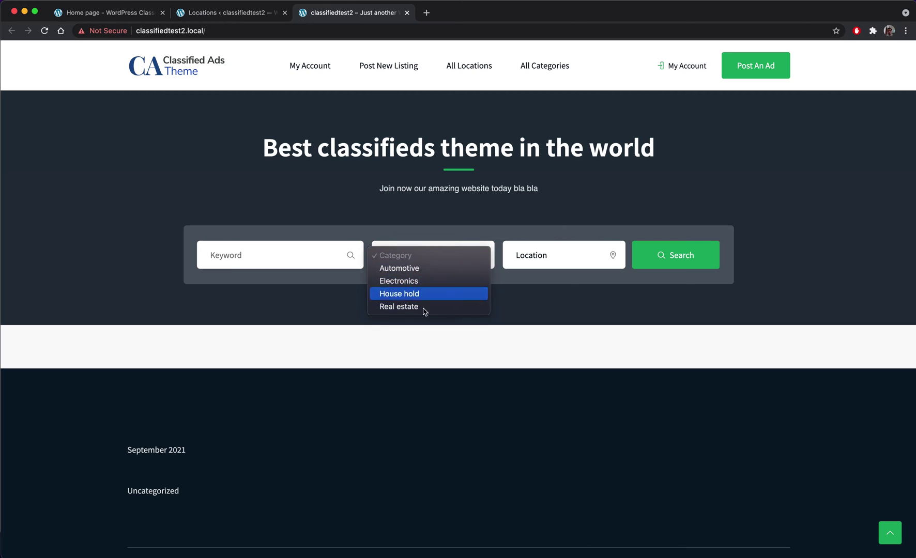
pyautogui.click(563, 257)
pyautogui.click(567, 257)
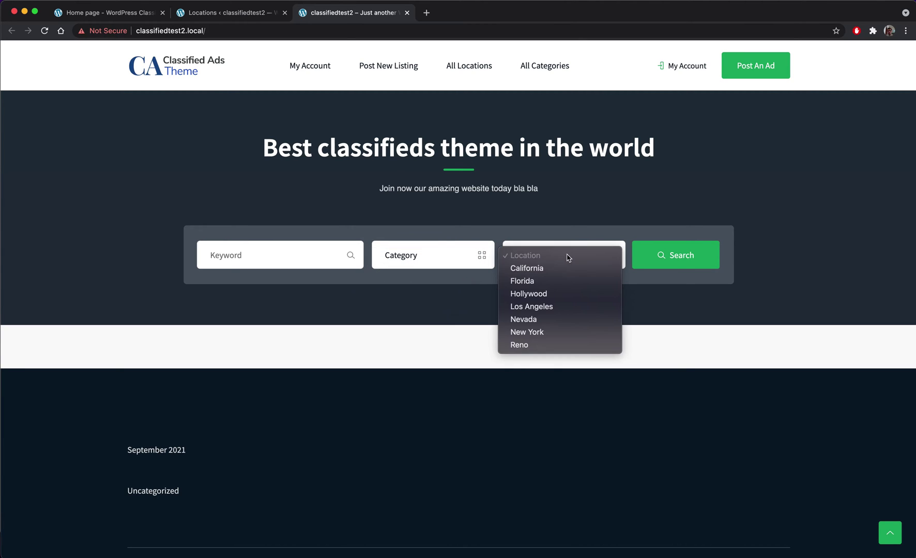
pyautogui.click(569, 207)
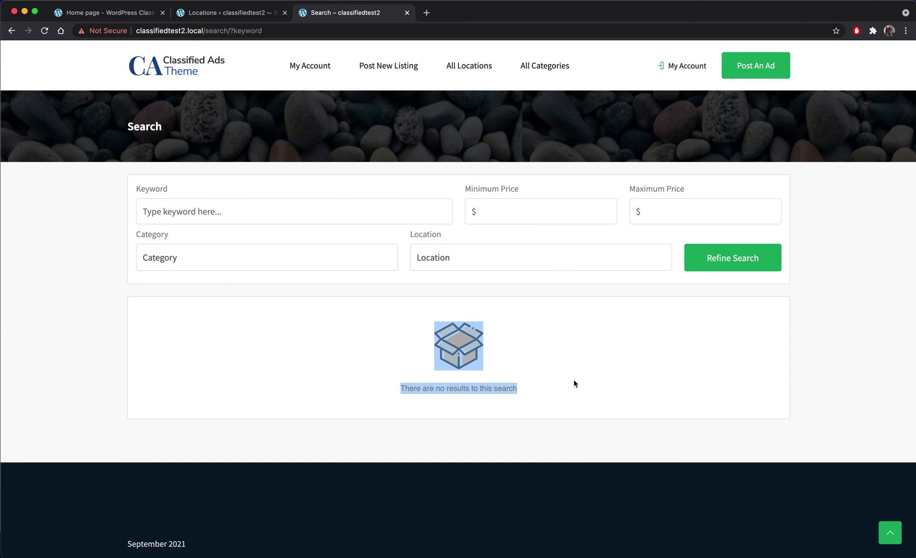
pyautogui.click(573, 376)
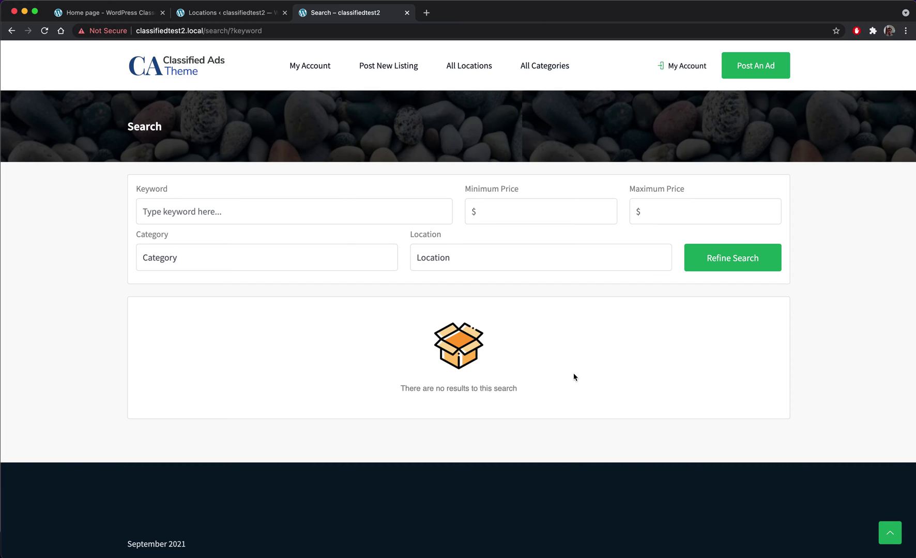
pyautogui.click(216, 15)
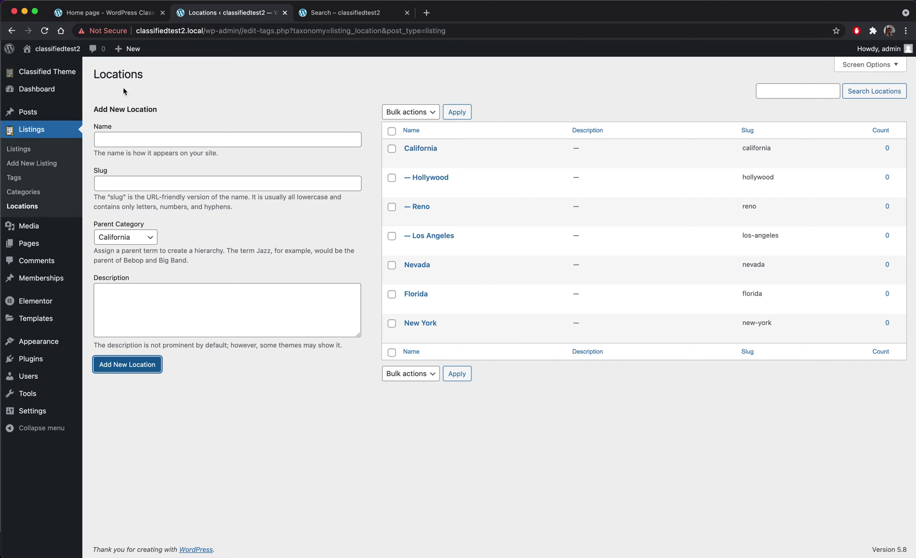
# - Open Classified Theme > Category Images, listing Automotive, Electronics, House hold and Real estate without images
pyautogui.moveTo(47, 72)
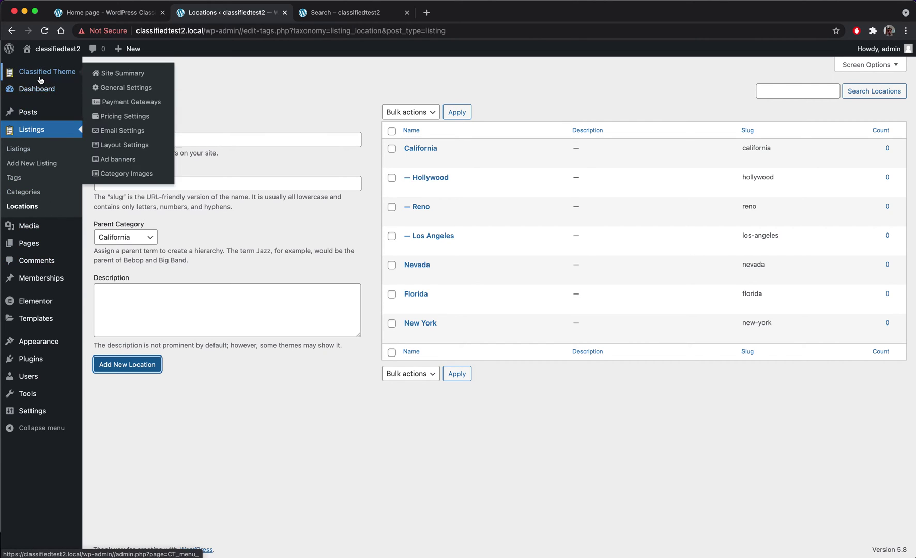
pyautogui.click(142, 178)
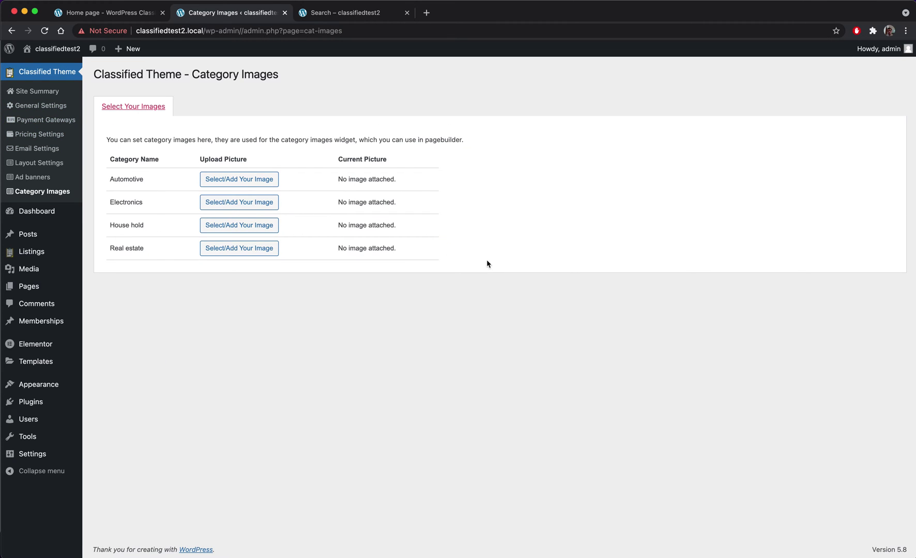
pyautogui.moveTo(487, 264); pyautogui.dragTo(95, 76)
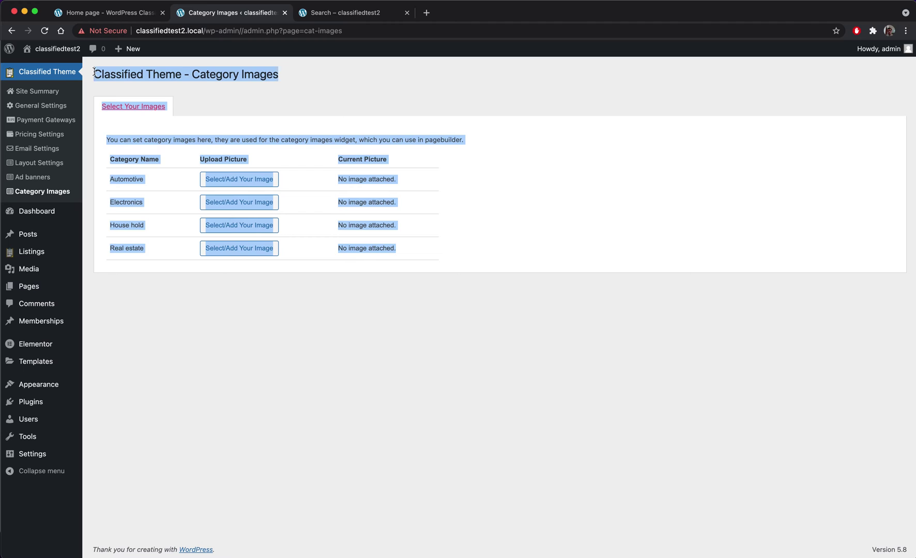
pyautogui.click(304, 109)
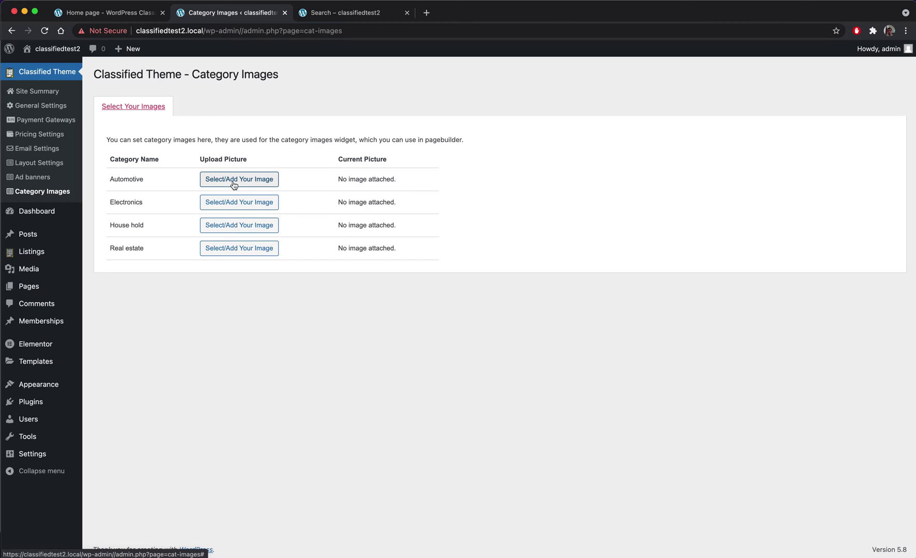
# - Upload the yellow BMW photo from Downloads and set it as the Automotive category image
pyautogui.click(259, 183)
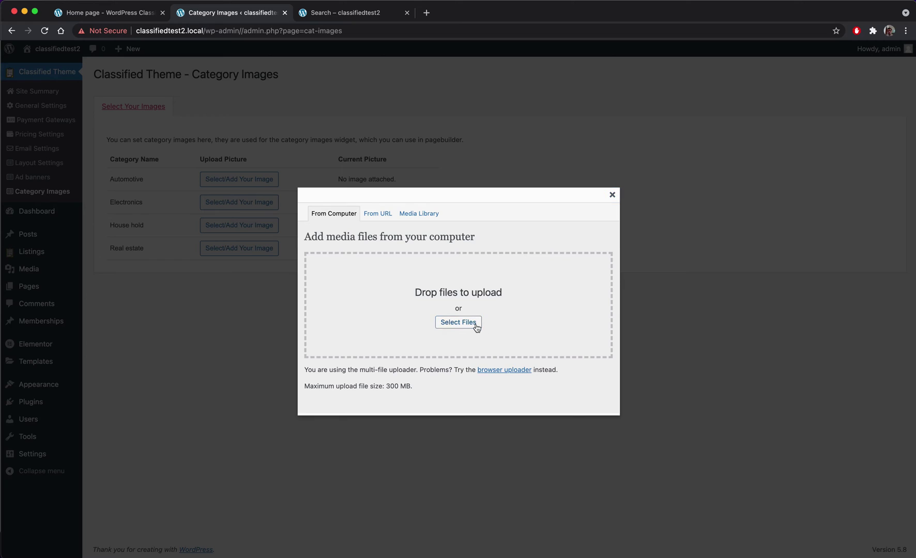
pyautogui.click(476, 327)
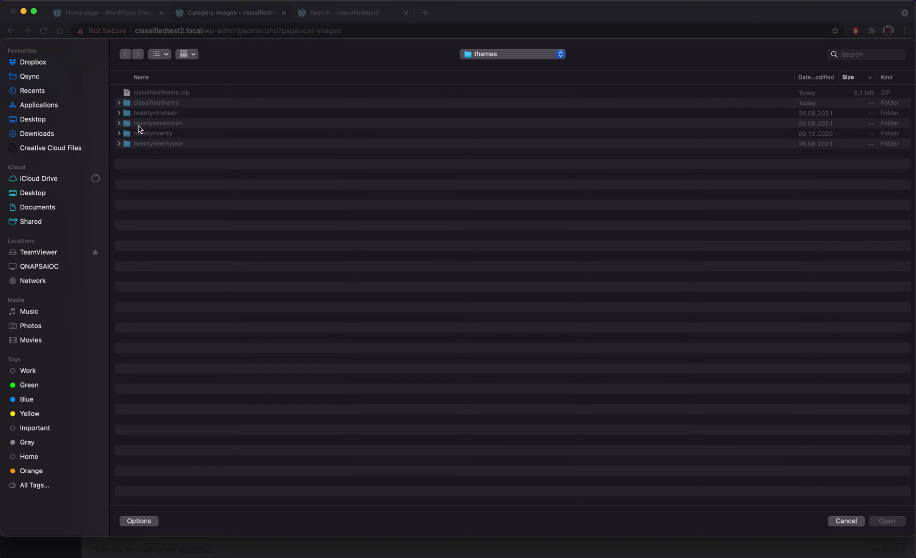
pyautogui.click(31, 133)
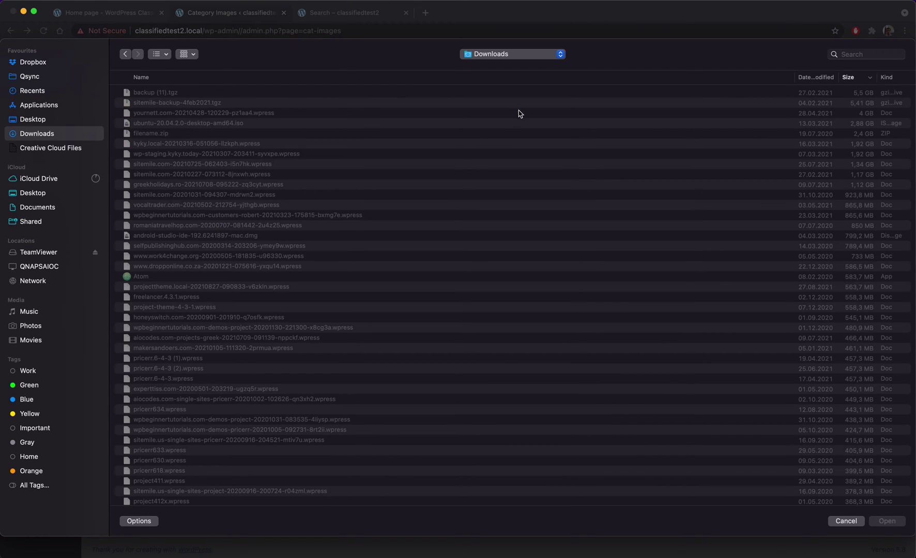
pyautogui.click(157, 55)
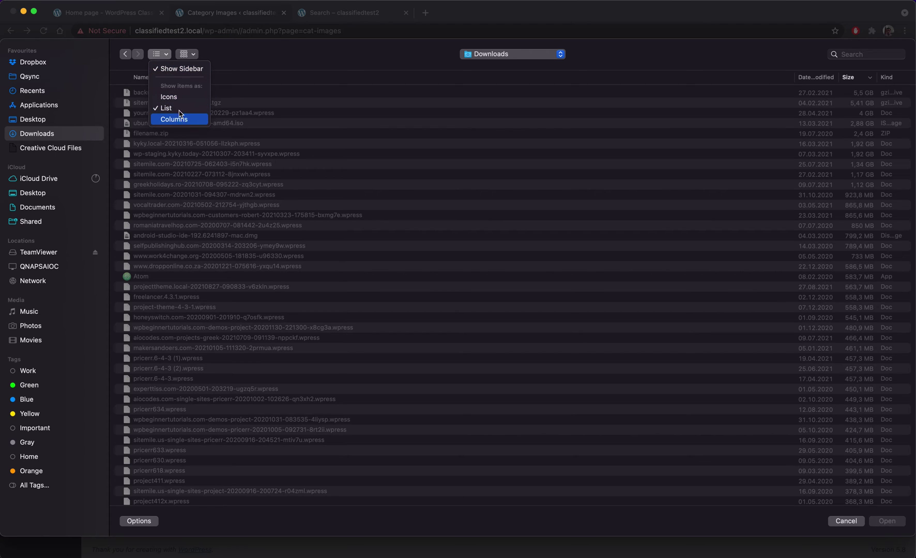
pyautogui.click(172, 98)
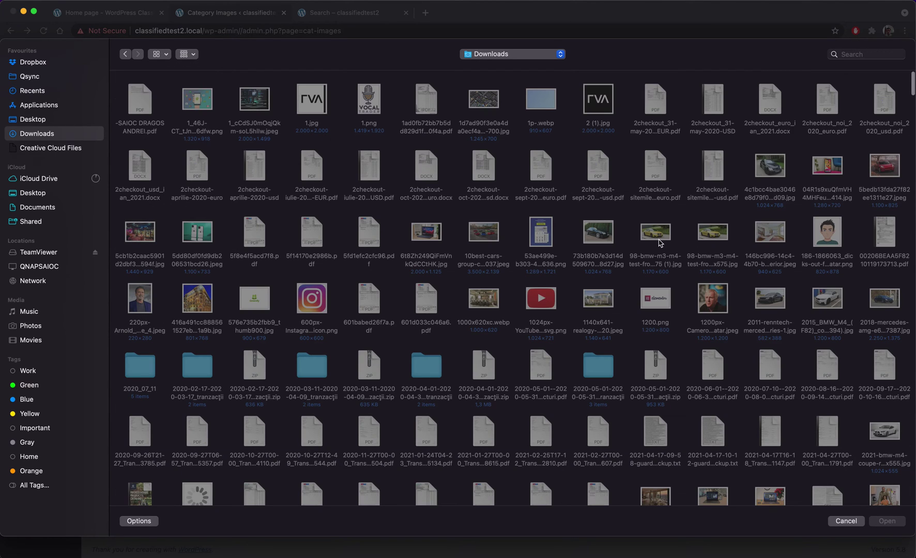
pyautogui.doubleClick(660, 243)
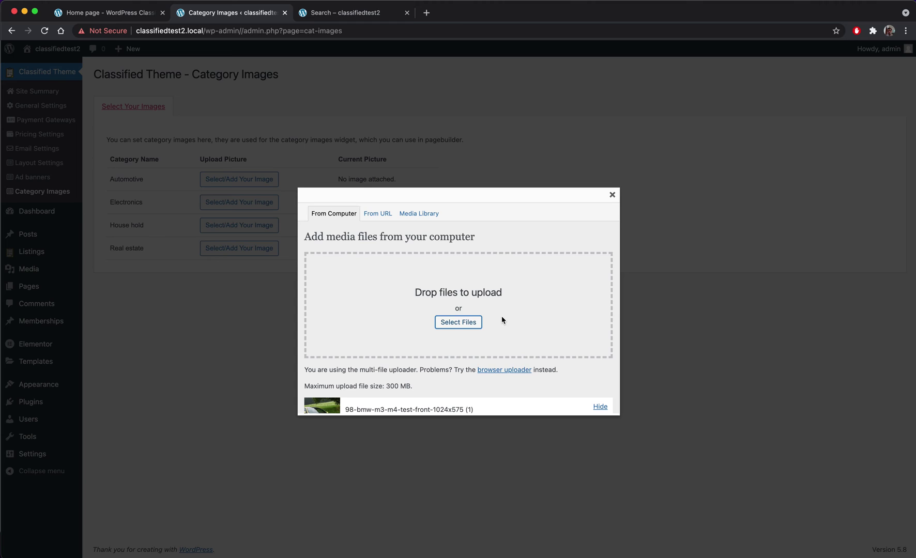
pyautogui.scroll(-5, 465, 320)
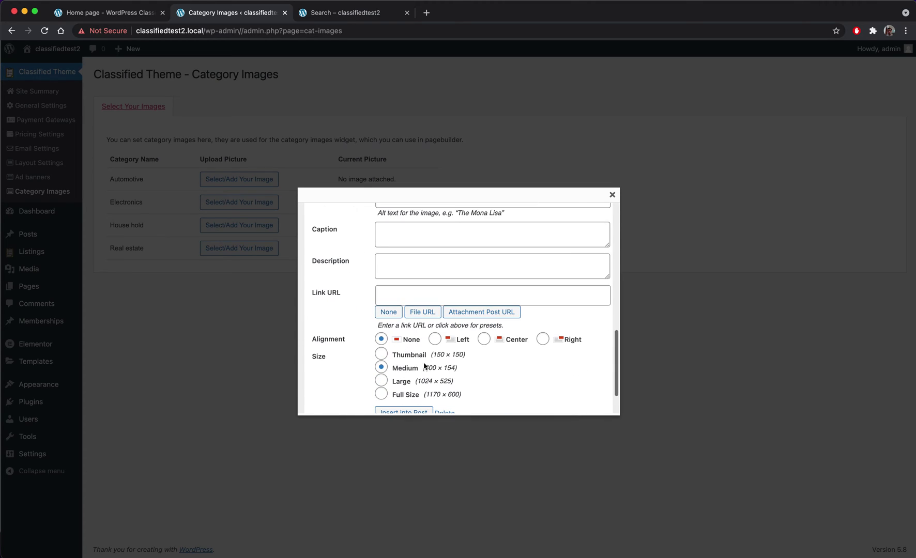
pyautogui.scroll(-3, 423, 366)
pyautogui.click(415, 365)
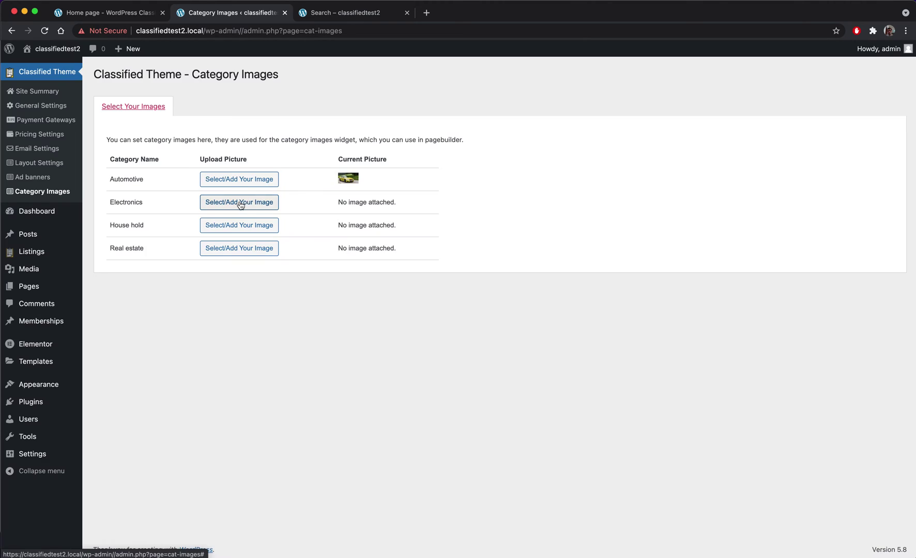
# - Set the red car photo 5bedb13fda27f82ee1311e27.jpeg as the Electronics category image
pyautogui.click(240, 205)
pyautogui.click(448, 323)
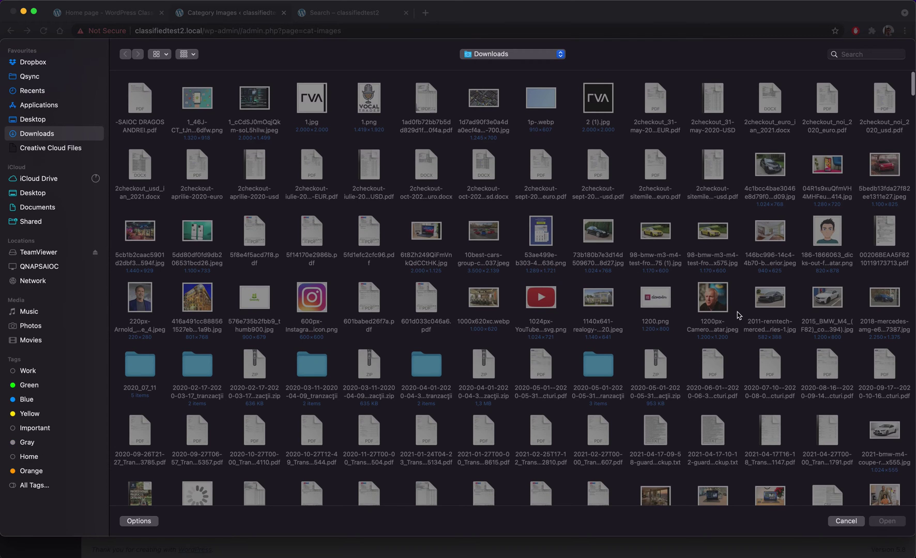
pyautogui.click(886, 173)
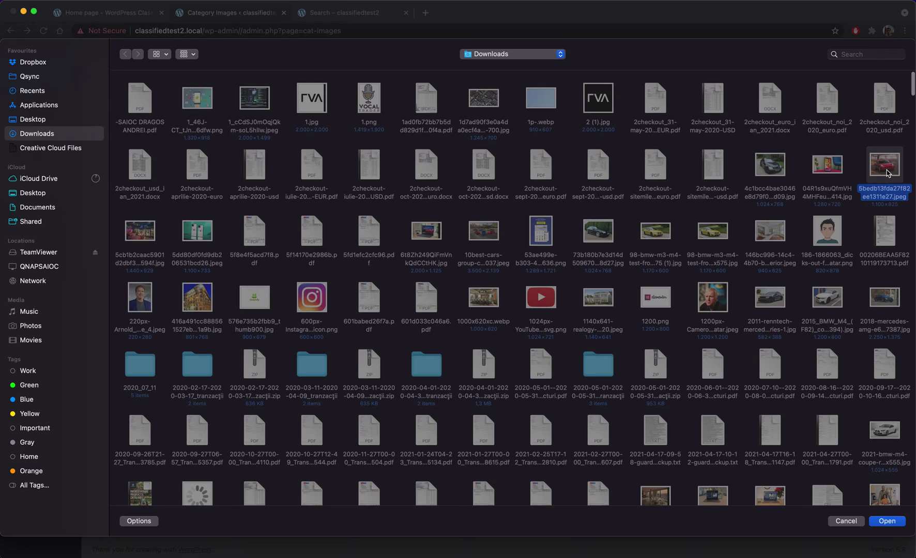
pyautogui.press('Return')
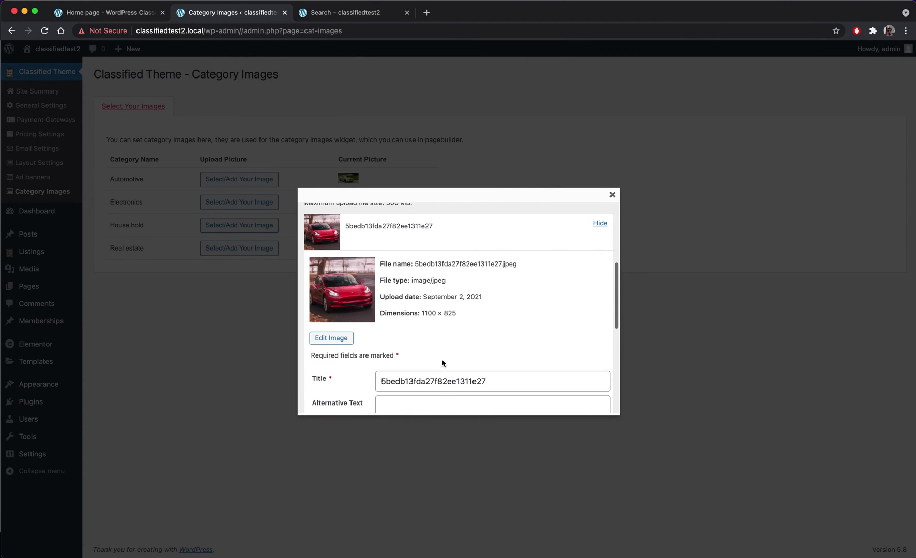
pyautogui.scroll(-10, 442, 361)
pyautogui.click(399, 368)
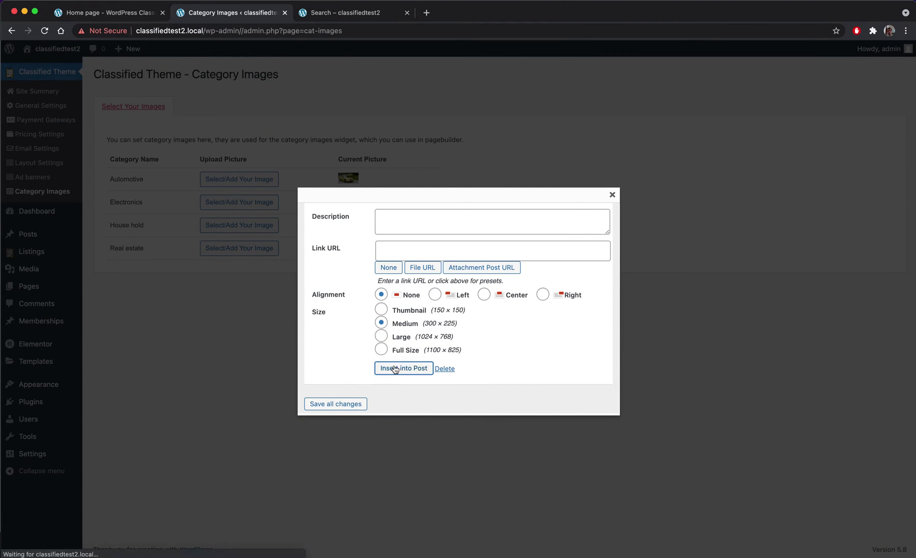
# - Set the building photo 416a491cc888561527eb69335a931a9b.jpg as the House hold category image
pyautogui.click(233, 230)
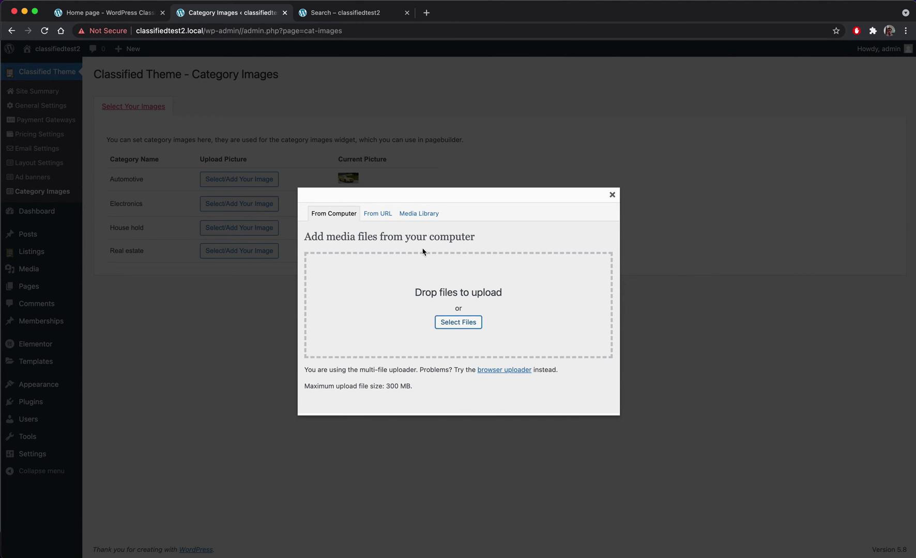
pyautogui.click(457, 322)
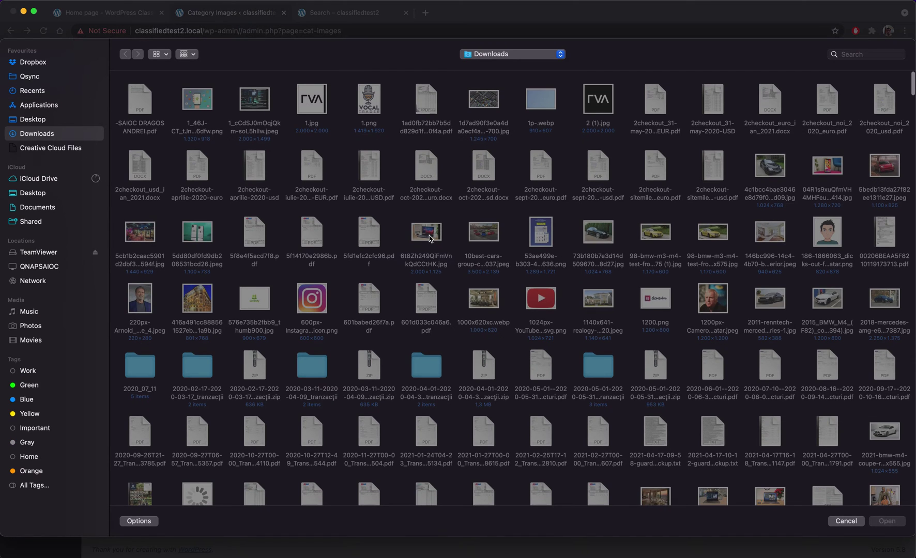
pyautogui.doubleClick(209, 307)
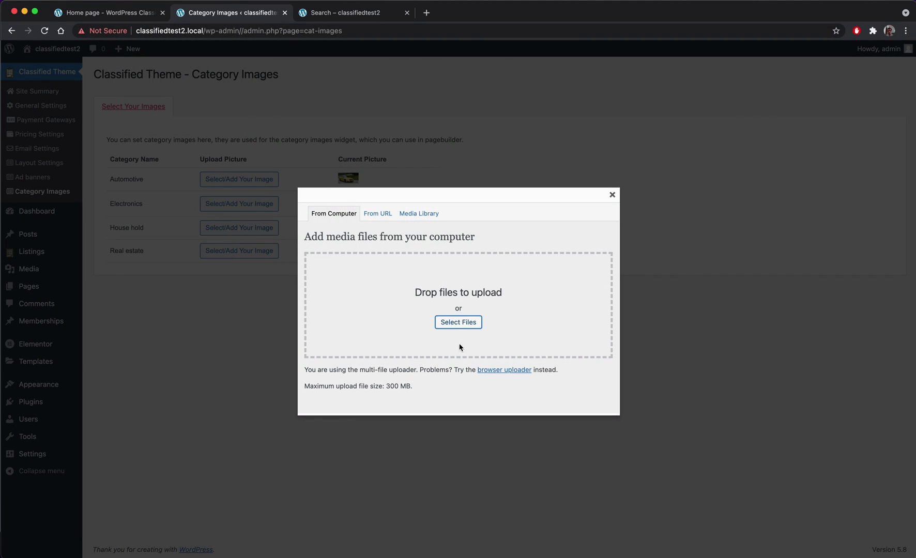
pyautogui.click(458, 322)
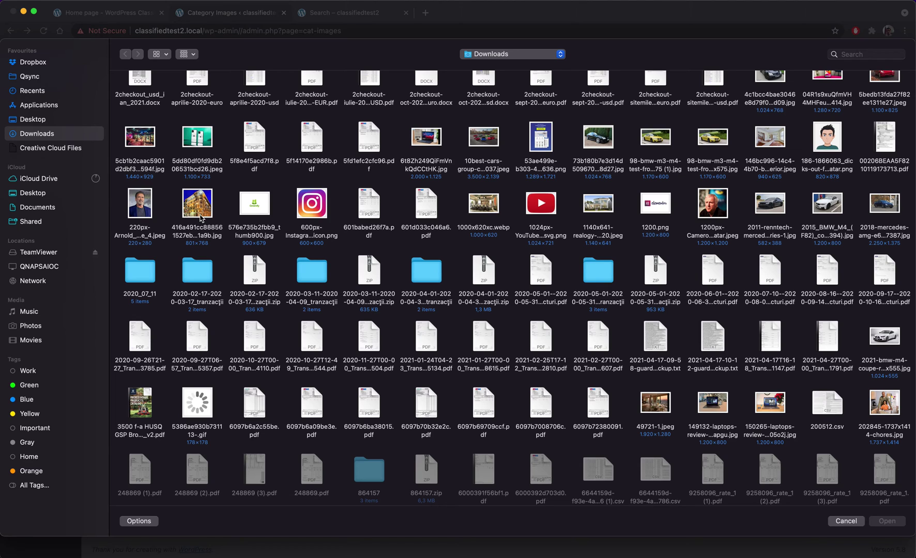
pyautogui.click(202, 218)
pyautogui.click(887, 521)
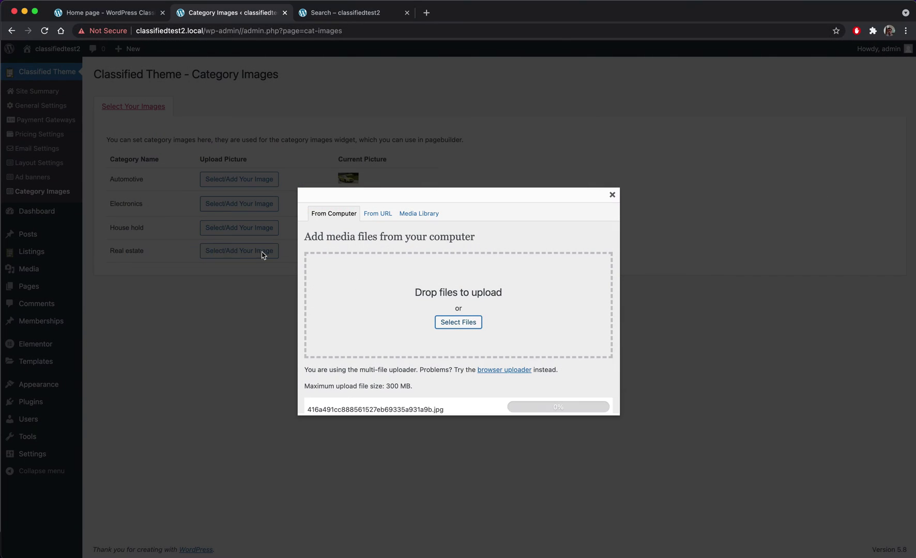
pyautogui.scroll(-10, 545, 373)
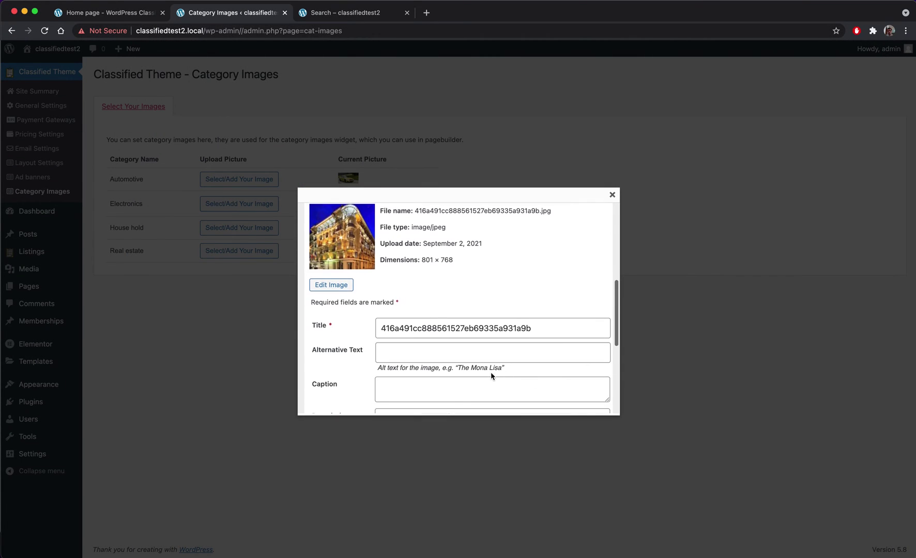
pyautogui.click(403, 393)
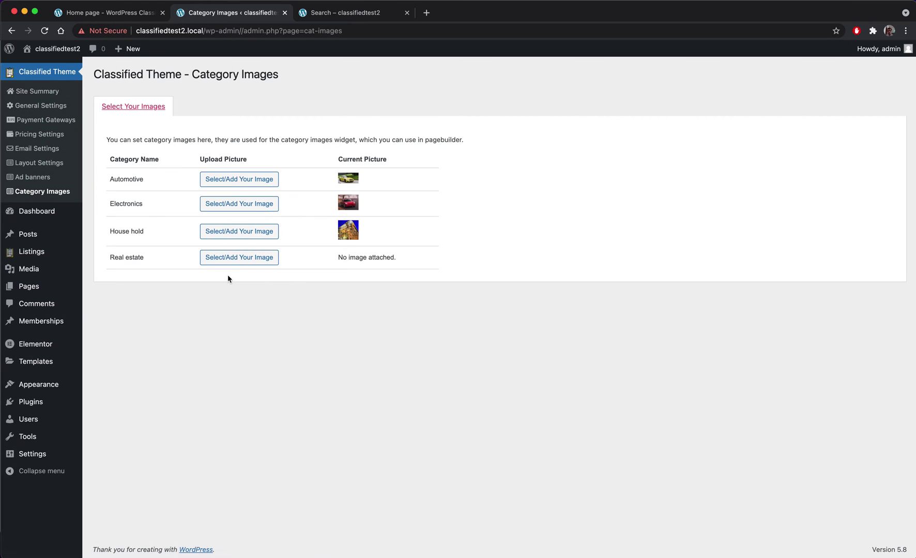
# - Upload 49721-1.jpeg and set it as the Real estate category image
pyautogui.click(227, 258)
pyautogui.click(432, 320)
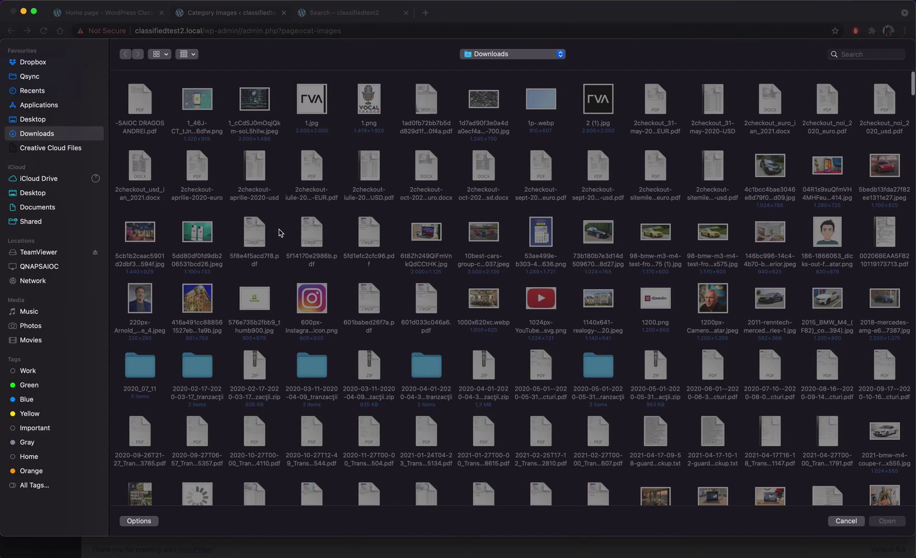
pyautogui.scroll(-3, 280, 233)
pyautogui.click(139, 178)
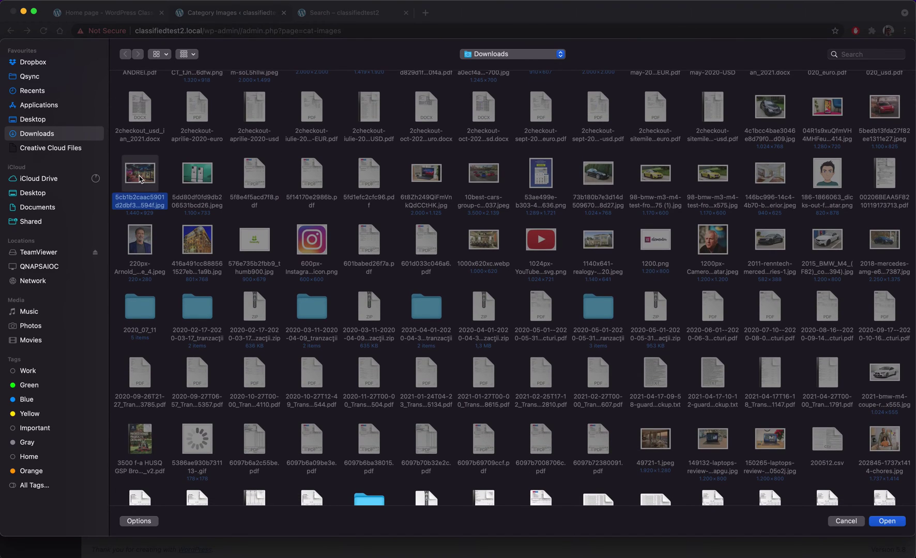
pyautogui.click(649, 437)
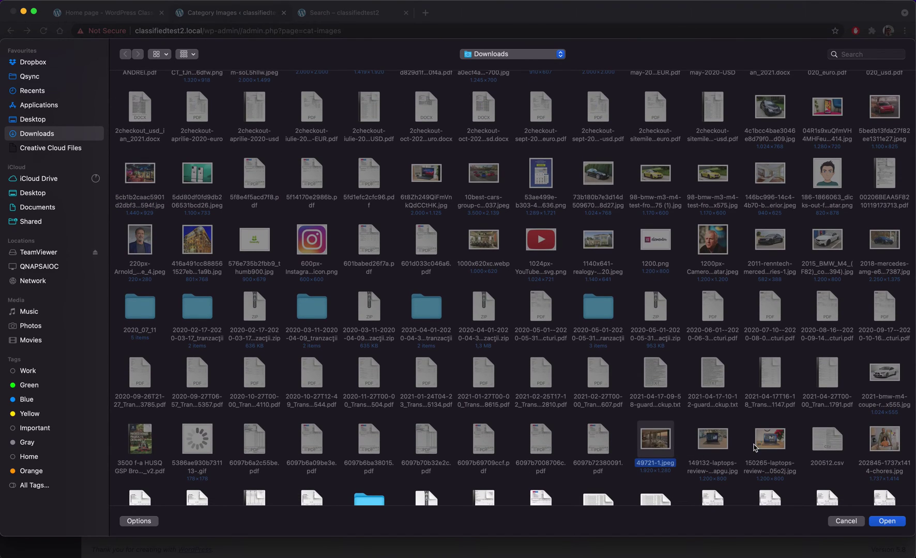
pyautogui.click(887, 521)
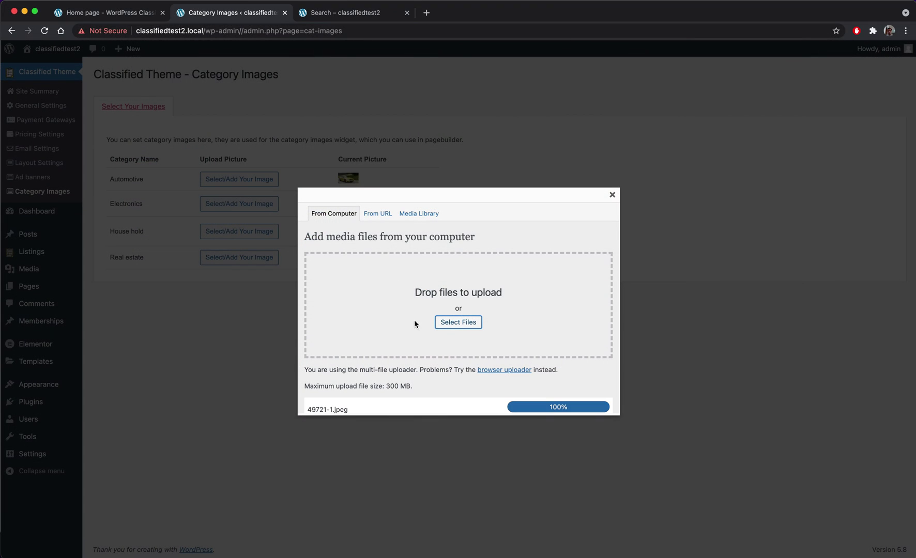
pyautogui.scroll(-10, 437, 313)
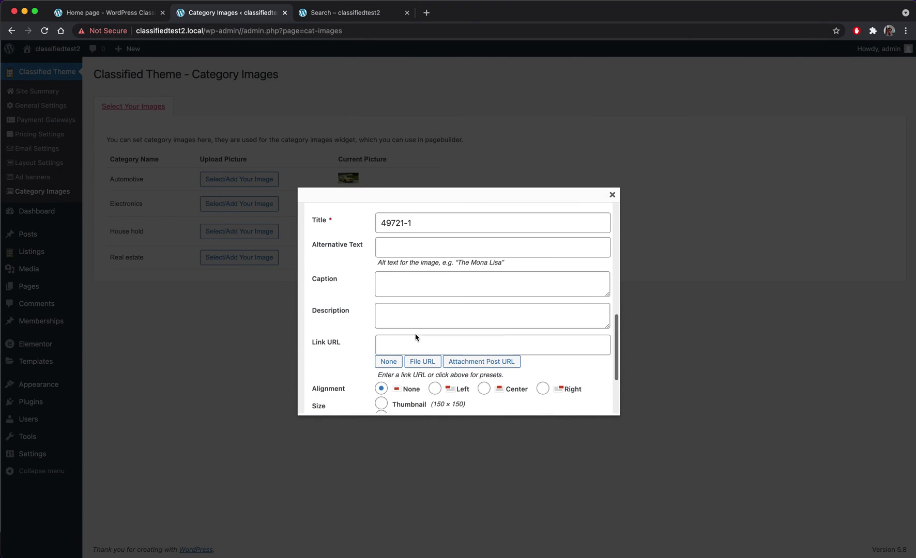
pyautogui.click(398, 363)
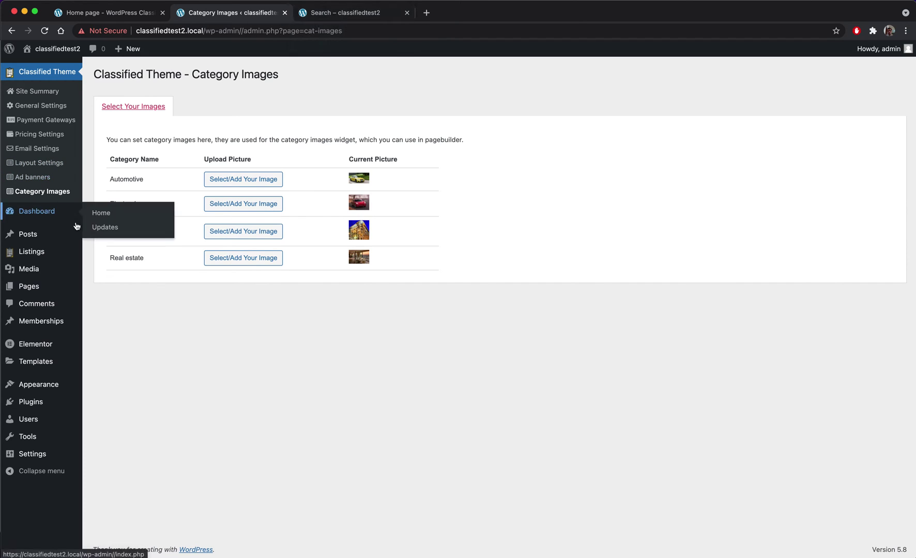
# - Open the home page in Elementor, add a one-column section, and drop in the ClassifiedTheme Category Images widget
pyautogui.moveTo(30, 292)
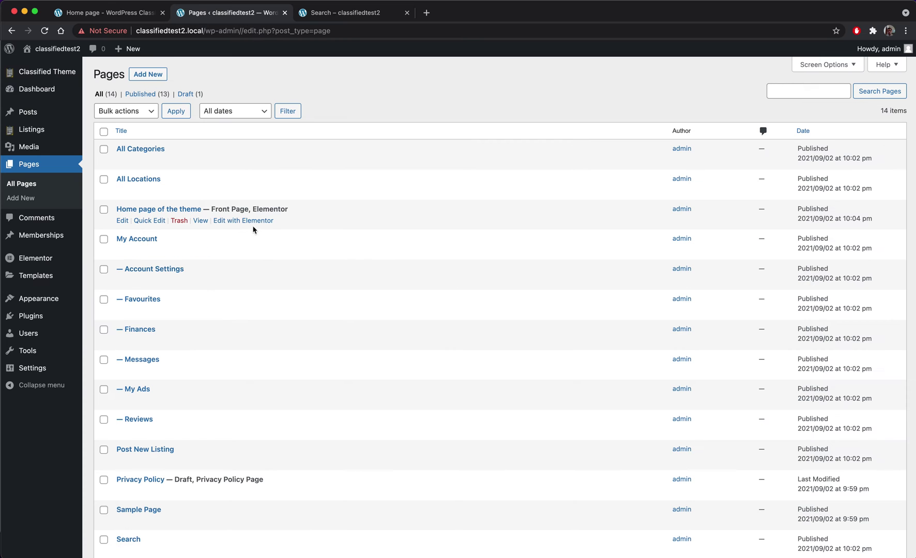
pyautogui.click(249, 222)
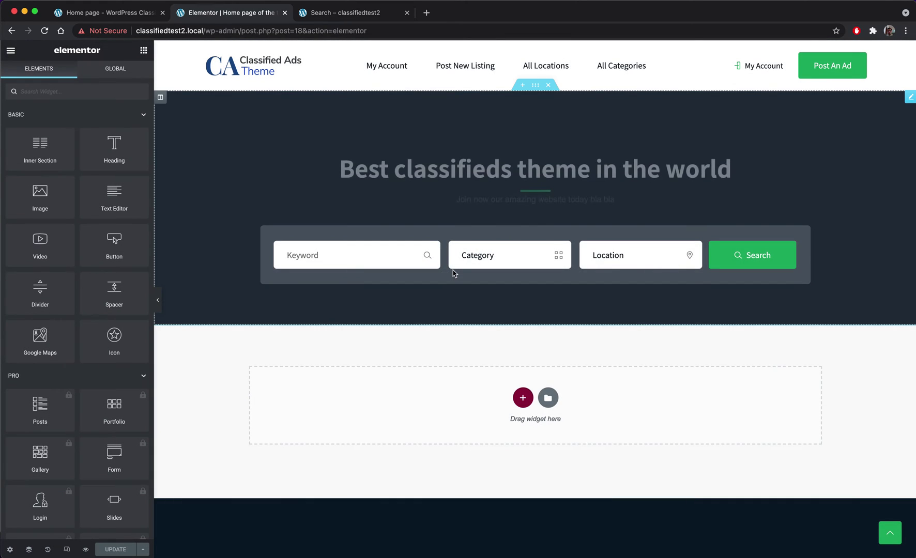
pyautogui.scroll(-3, 547, 281)
pyautogui.click(522, 260)
pyautogui.click(394, 289)
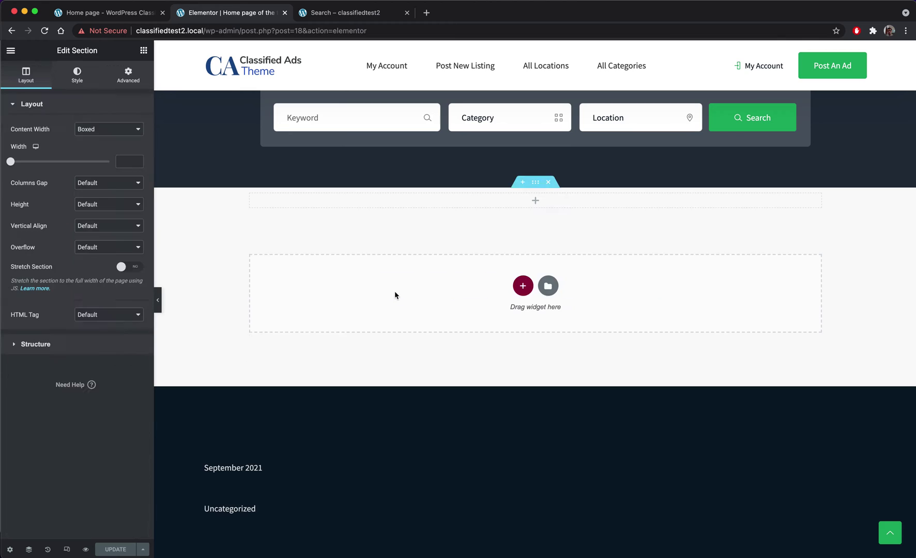
pyautogui.click(347, 199)
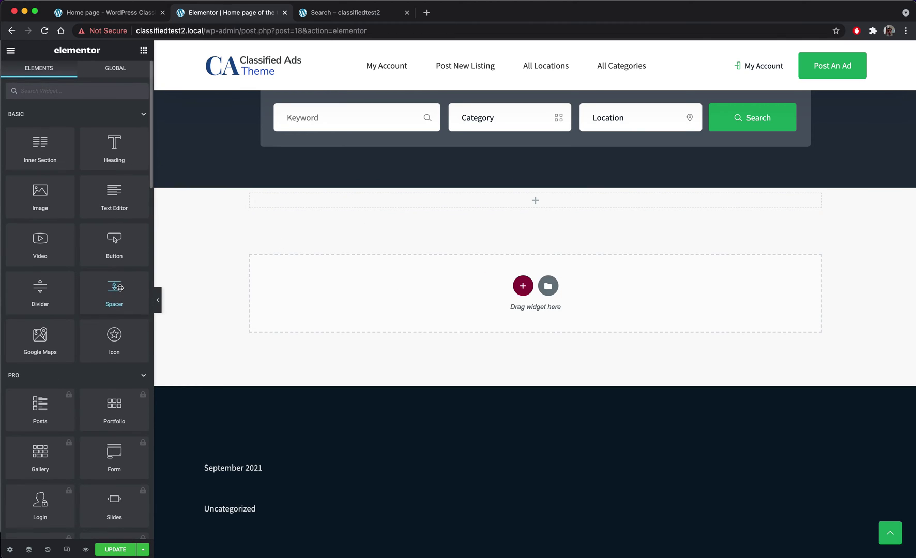
pyautogui.scroll(-15, 74, 385)
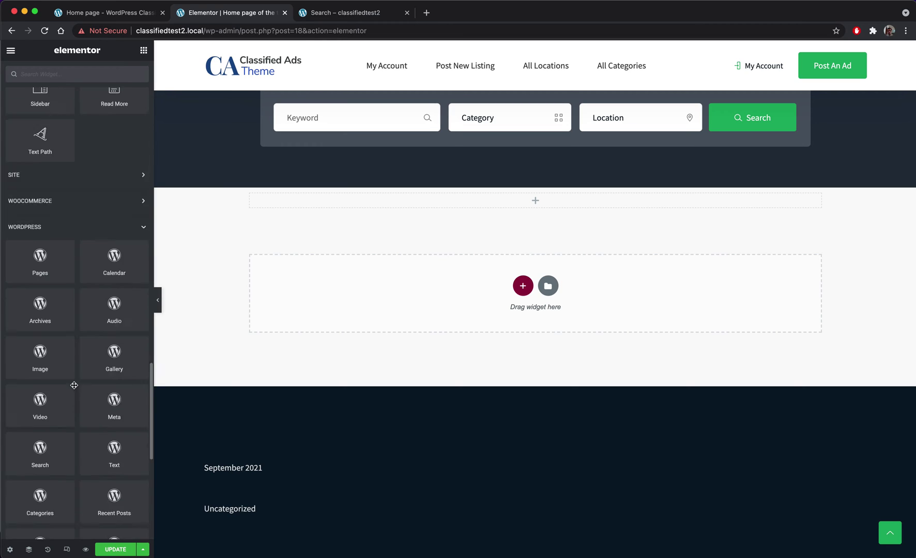
pyautogui.scroll(-8, 74, 385)
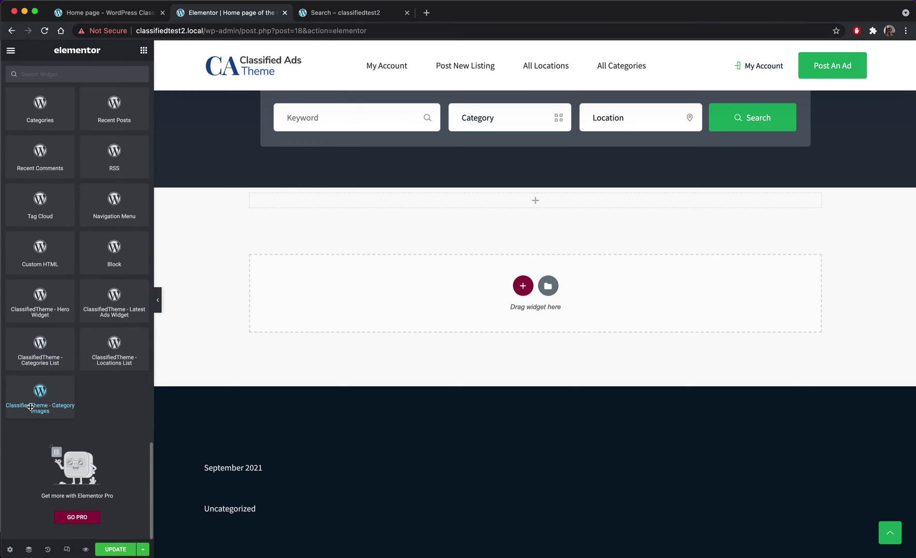
pyautogui.moveTo(30, 407); pyautogui.dragTo(549, 206)
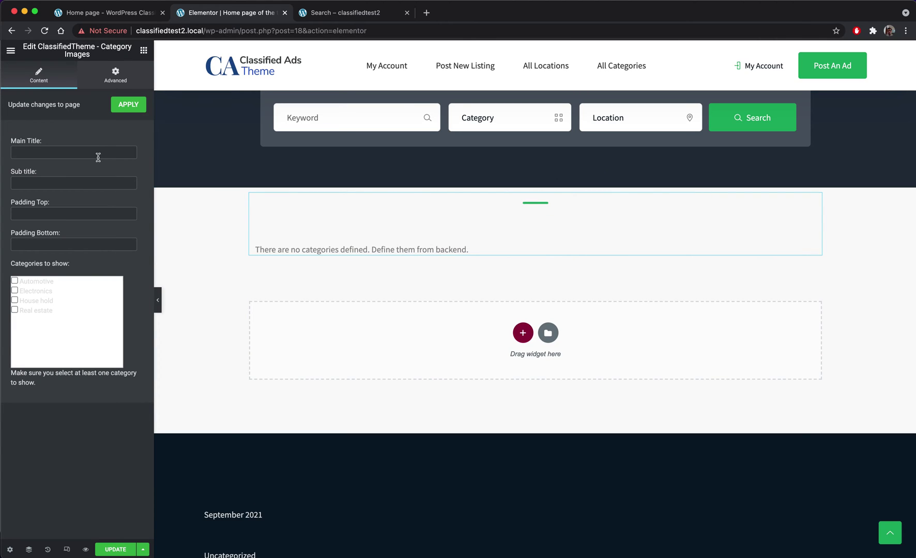
# - Title the widget 'Our categories' with subtitle 'The best categories in the world' and 50 top and bottom padding
pyautogui.write('Our catee')
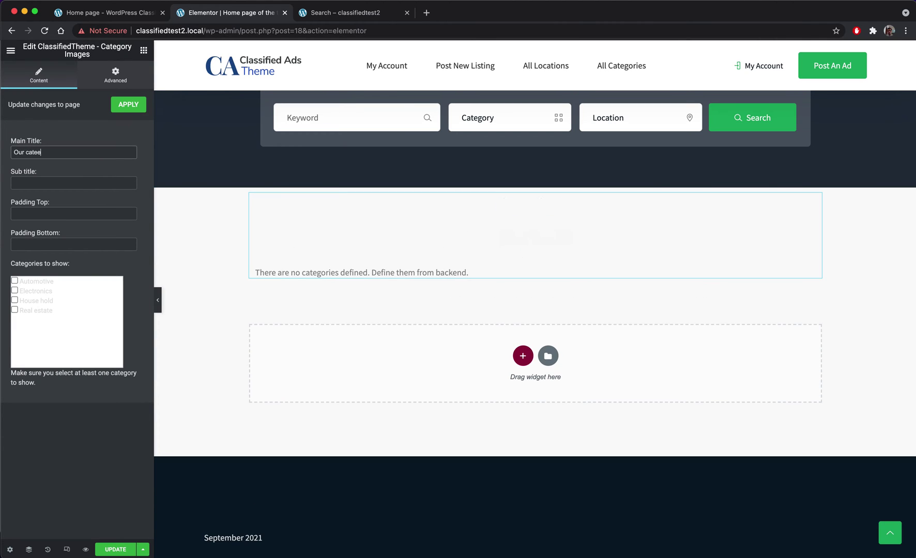
pyautogui.press('BackSpace')
pyautogui.write('gori')
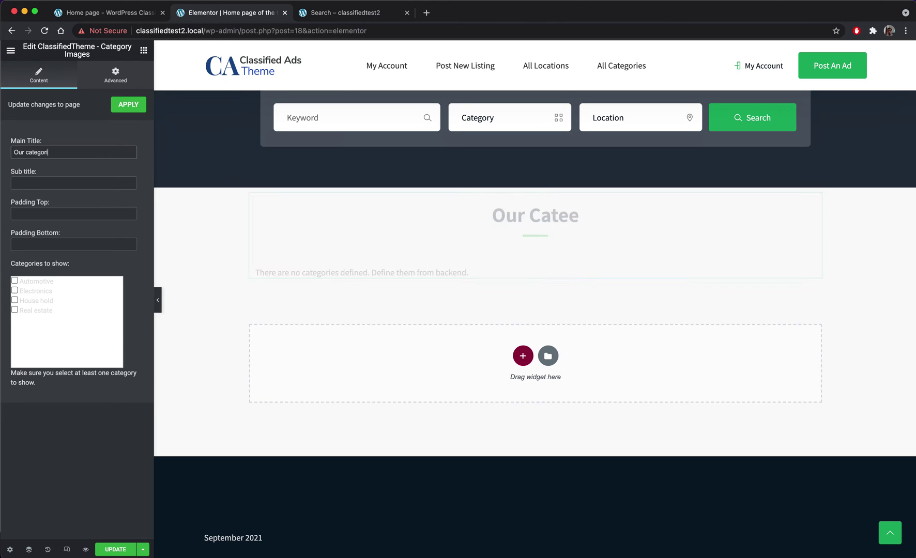
pyautogui.write('es')
pyautogui.click(109, 182)
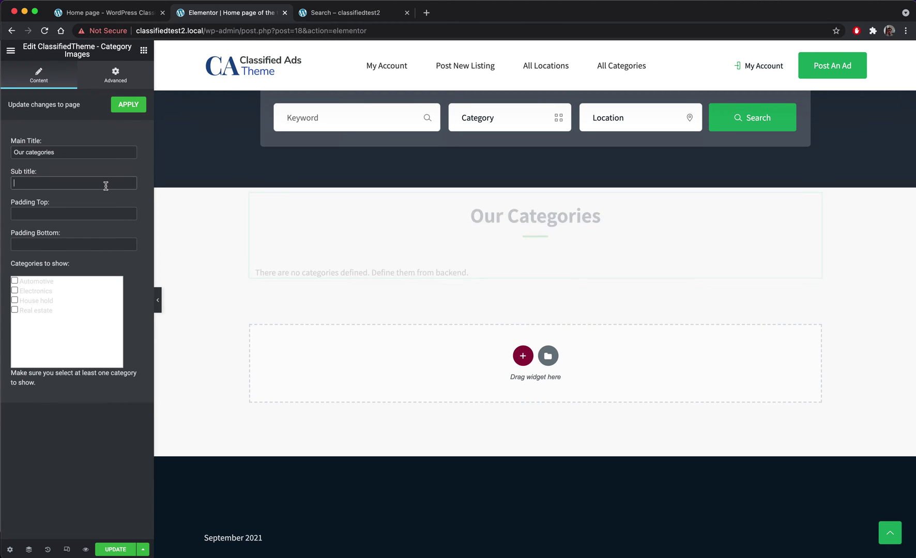
pyautogui.write('R')
pyautogui.press('BackSpace')
pyautogui.write('The ')
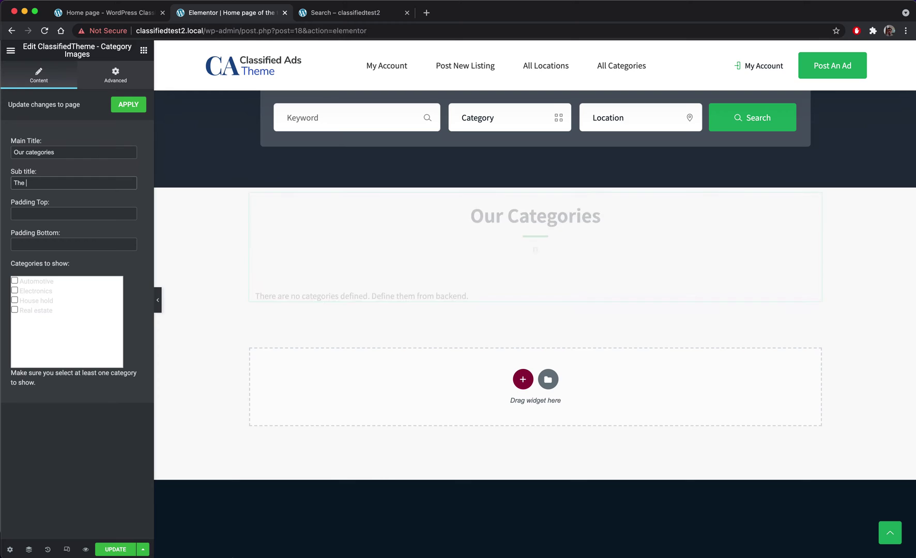
pyautogui.write('best categories in the world')
pyautogui.click(116, 214)
pyautogui.write('50')
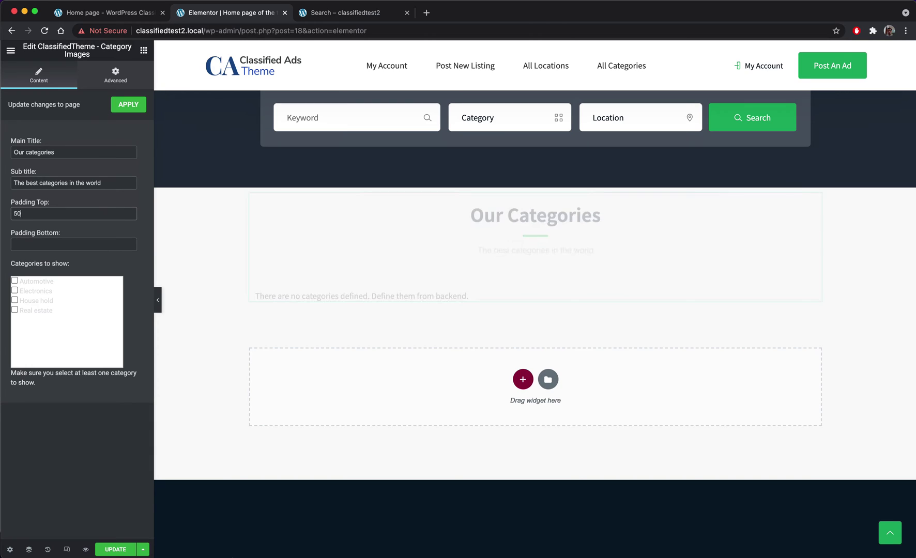
pyautogui.click(110, 243)
pyautogui.write('50')
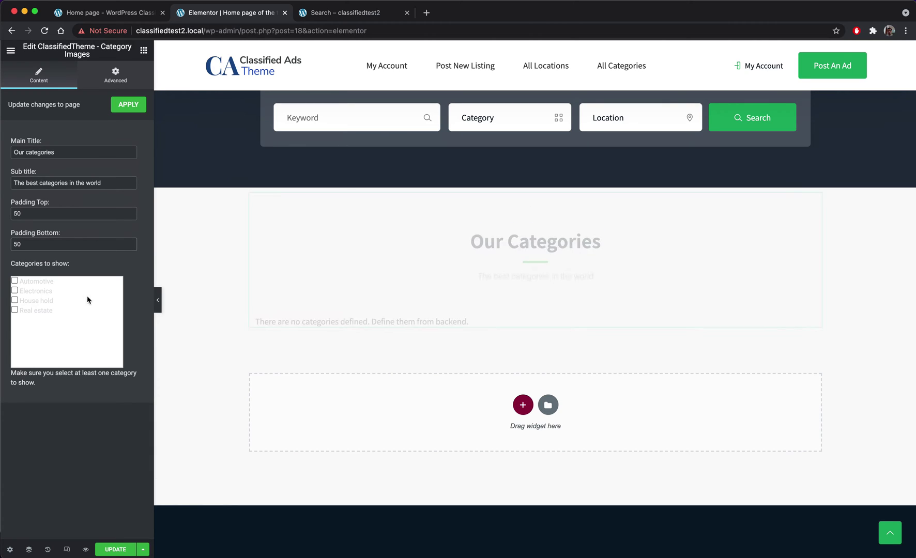
# - Tick Real estate, House hold, Electronics and Automotive, then update the page
pyautogui.click(14, 309)
pyautogui.click(14, 300)
pyautogui.click(14, 290)
pyautogui.click(15, 280)
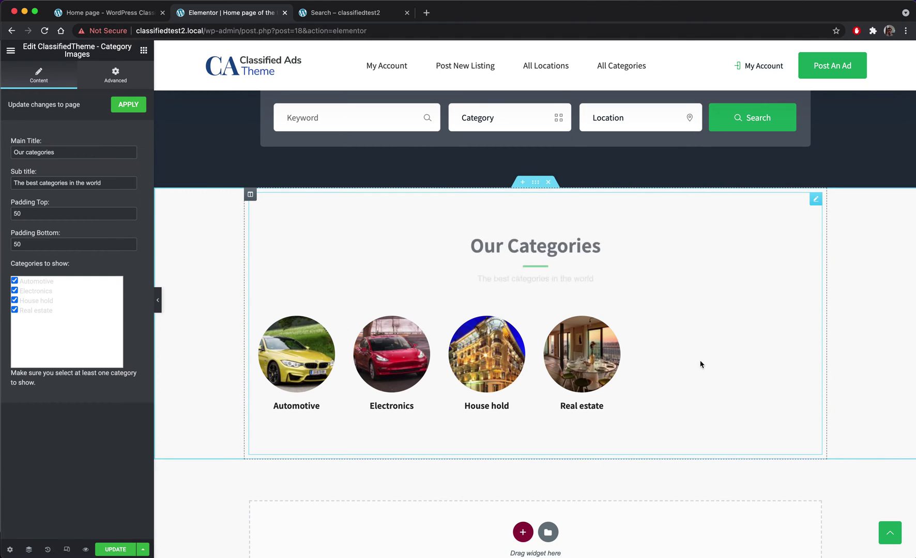
pyautogui.click(115, 549)
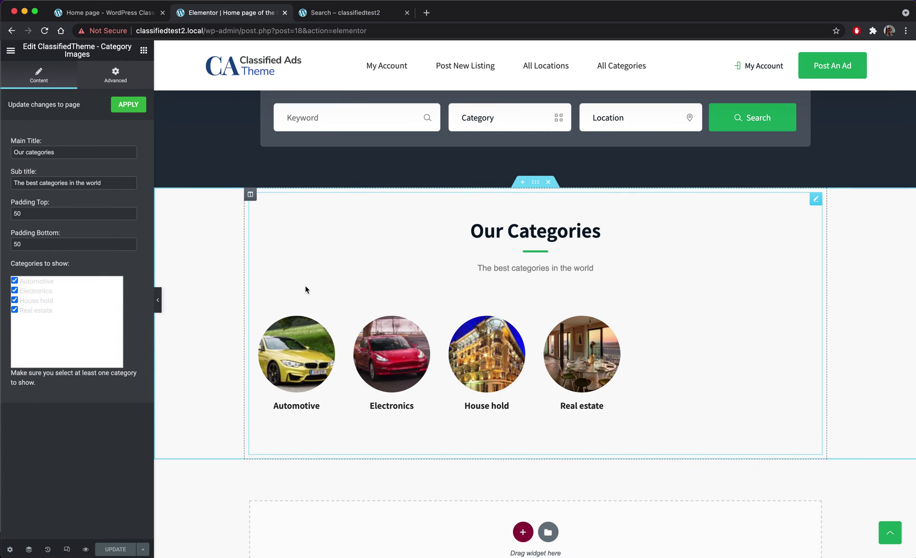
# - Preview the live home page to check the new Our Categories section
pyautogui.click(316, 18)
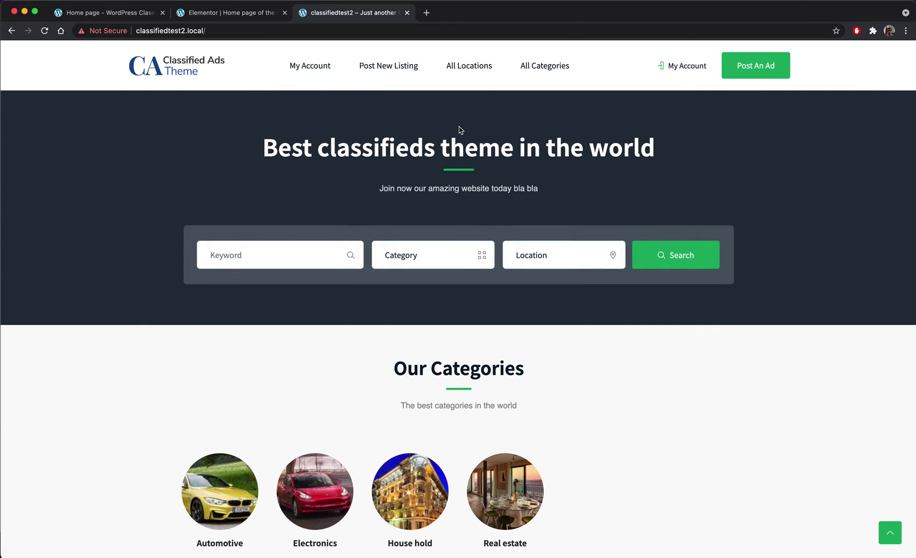
pyautogui.scroll(-5, 396, 140)
pyautogui.scroll(3, 396, 140)
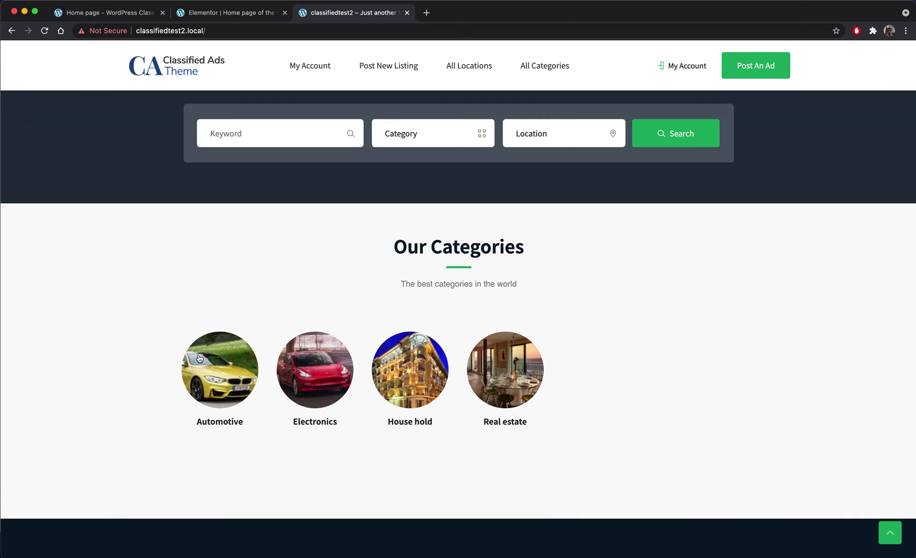
pyautogui.moveTo(165, 353); pyautogui.dragTo(504, 366)
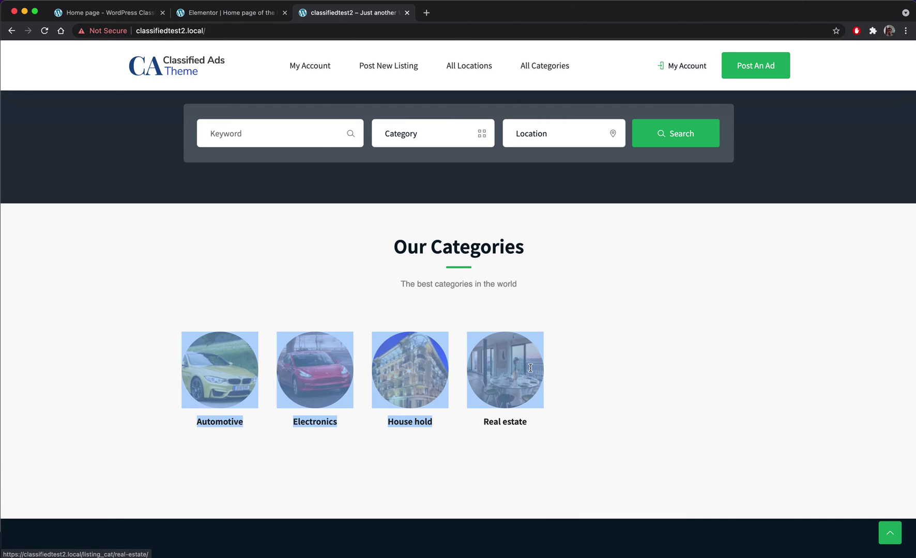
pyautogui.click(223, 14)
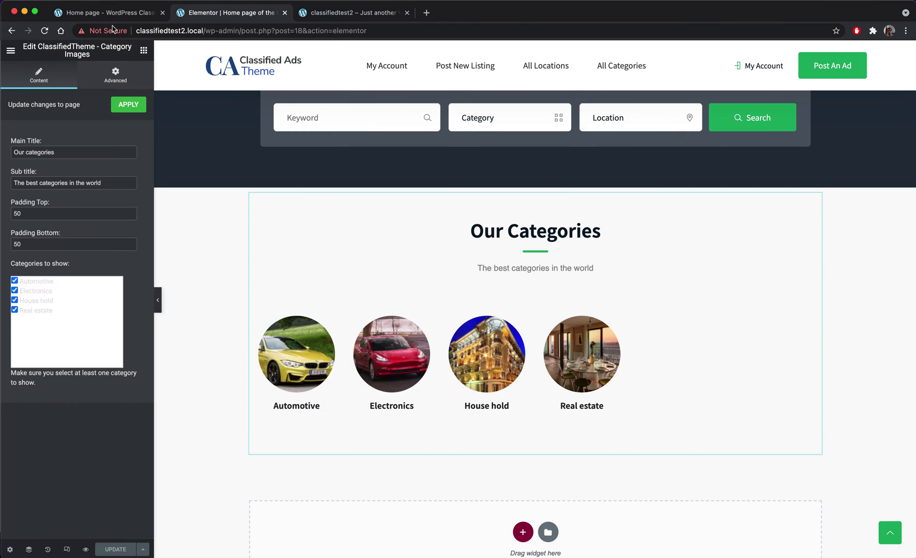
pyautogui.click(335, 14)
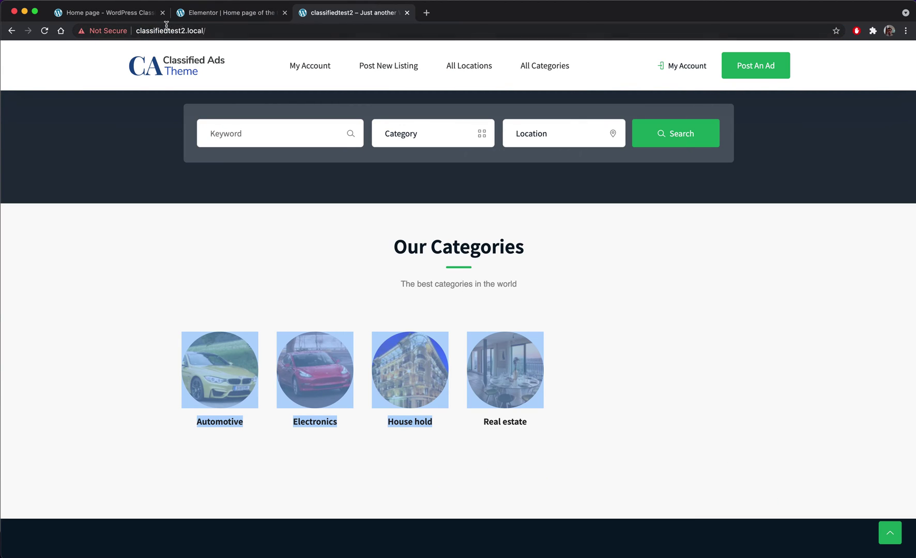
pyautogui.click(206, 13)
# - Trim the editor URL down to /wp-admin/ to load the Dashboard
pyautogui.moveTo(242, 31); pyautogui.dragTo(680, 31)
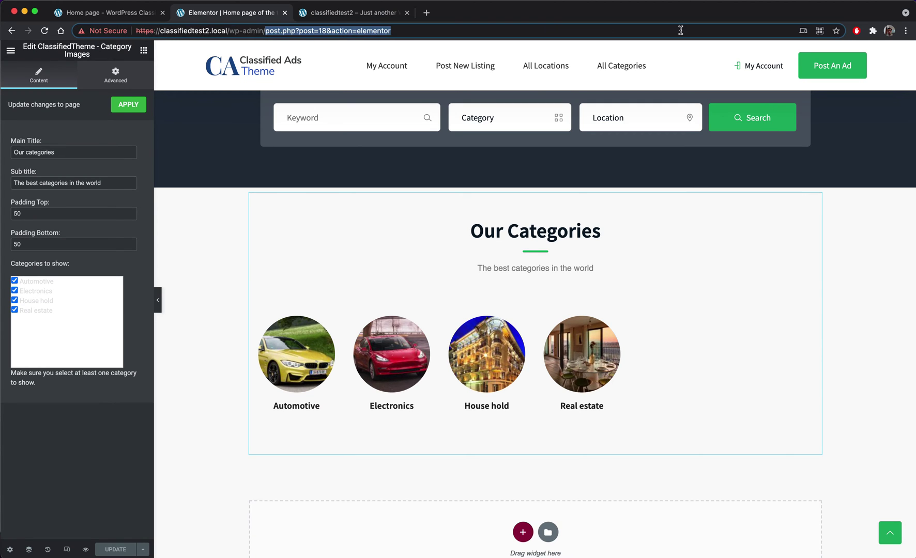
pyautogui.press('BackSpace')
pyautogui.press('Return')
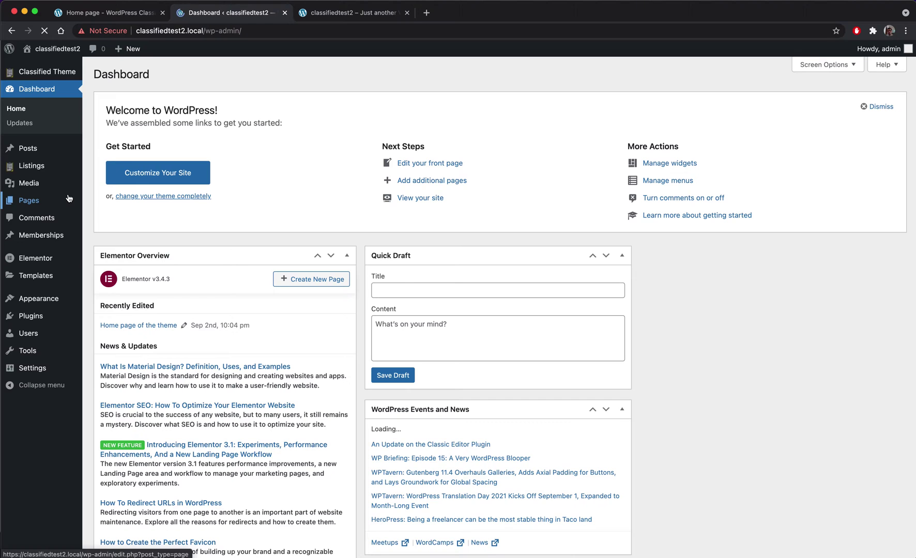
# - In Classified Theme General Settings, set Admin moderates to No and save
pyautogui.moveTo(54, 74)
pyautogui.click(126, 88)
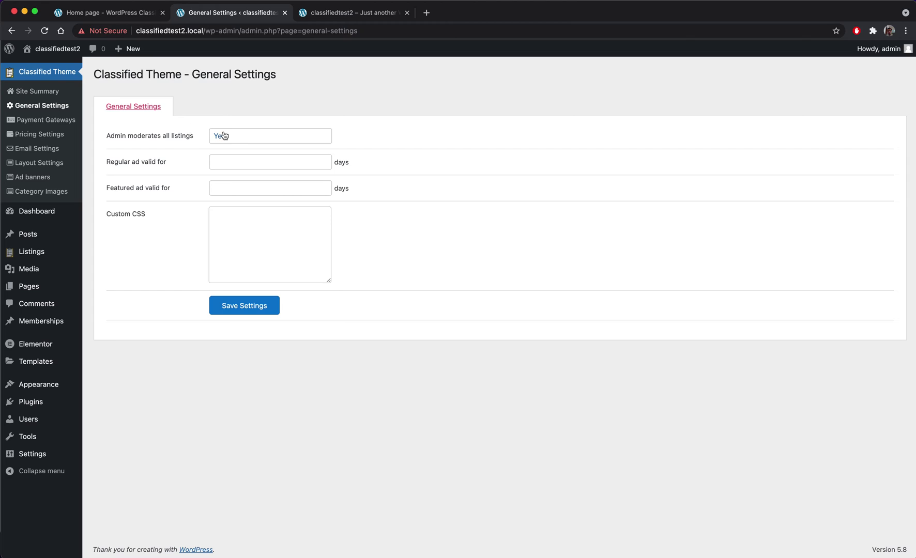
pyautogui.click(238, 136)
pyautogui.click(243, 149)
pyautogui.click(244, 305)
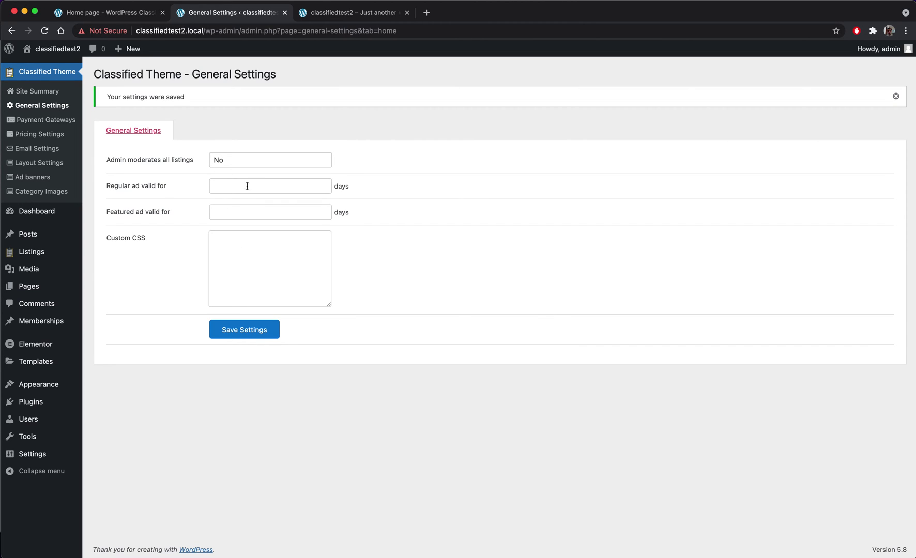
# - Make regular ads valid for 30 days and featured ads for 40 days, then save
pyautogui.click(247, 186)
pyautogui.write('4')
pyautogui.click(260, 214)
pyautogui.write('40')
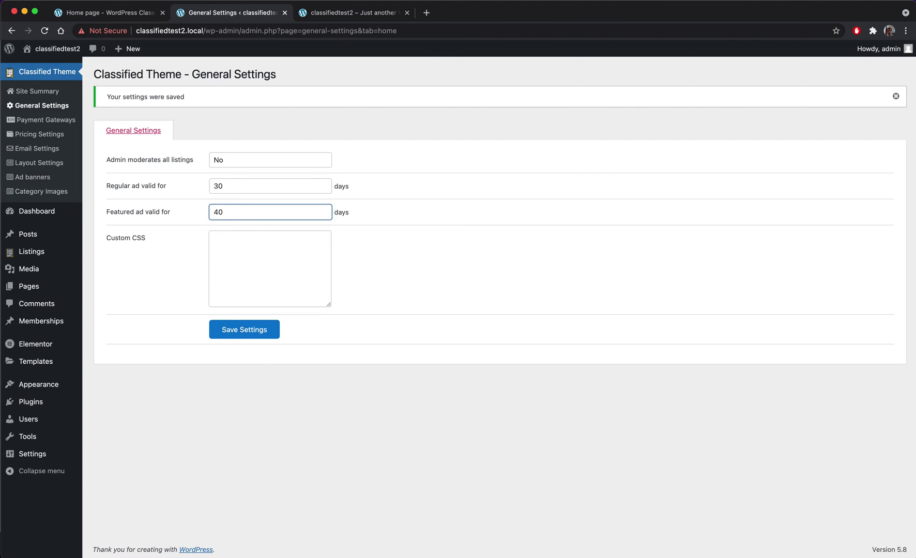
pyautogui.click(243, 329)
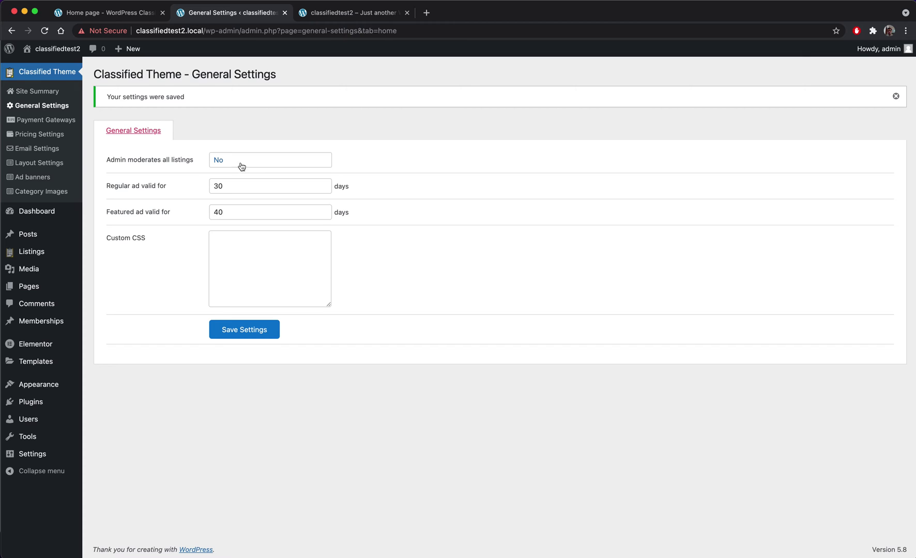
pyautogui.moveTo(54, 47)
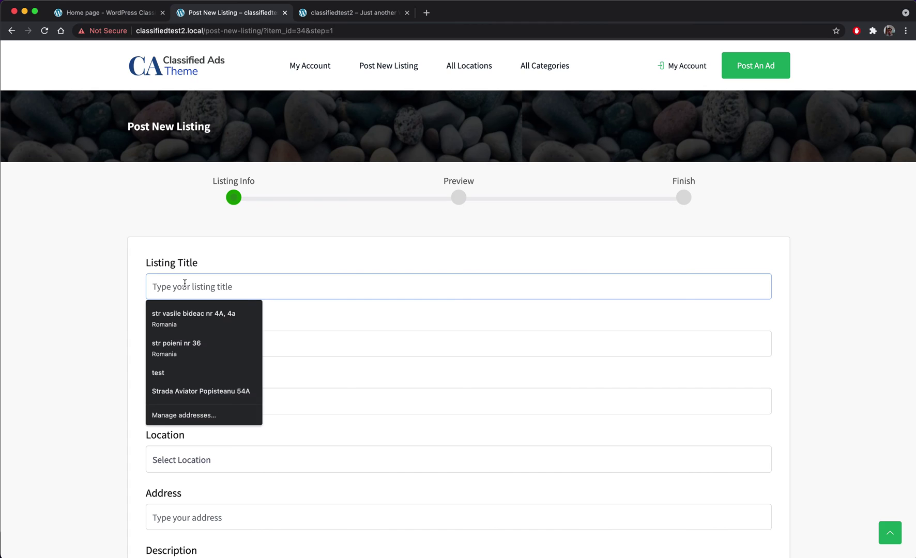
# - Enter the listing title 'I want sell my car very fast' and a price of 1500
pyautogui.write('I wa')
pyautogui.write('nt sell my car very fast')
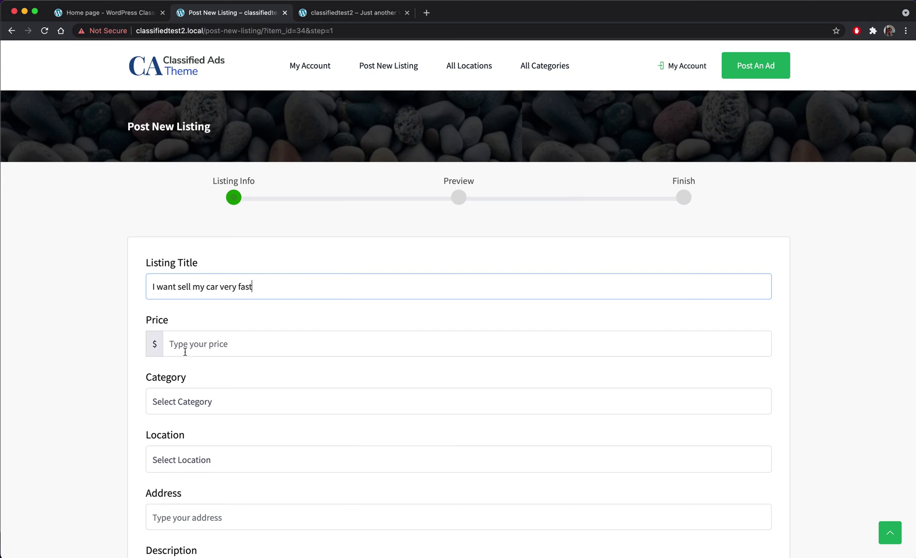
pyautogui.click(185, 352)
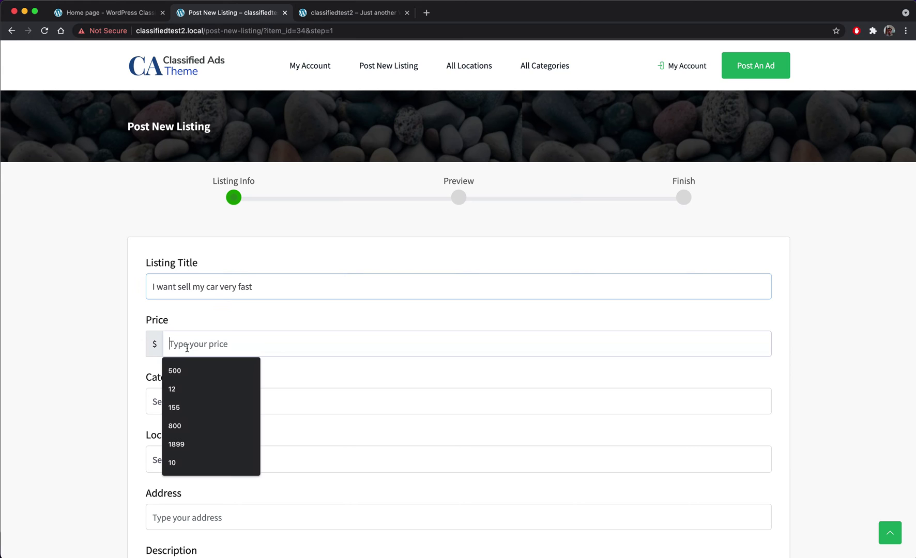
pyautogui.write('1500')
# - Set the category to Automotive, the location to California and the city to Los Angeles
pyautogui.scroll(-2, 220, 345)
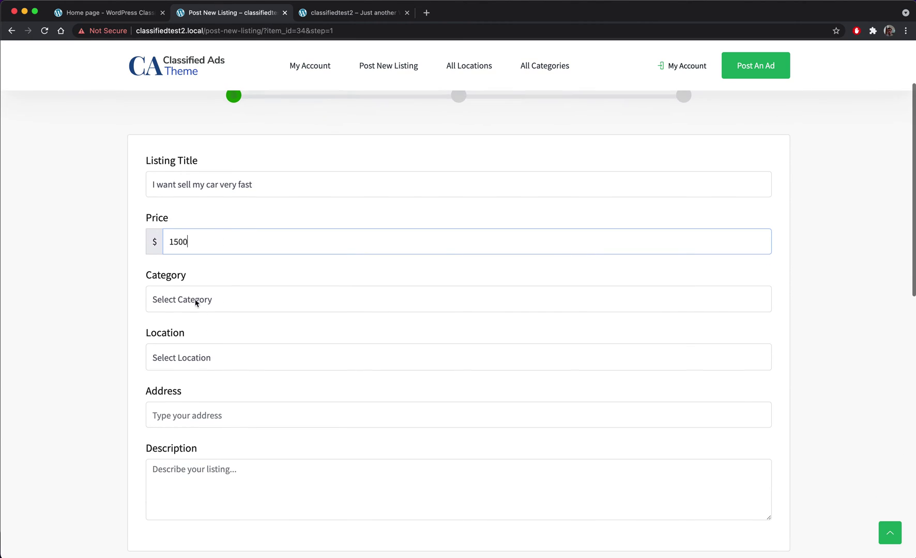
pyautogui.click(188, 304)
pyautogui.click(219, 312)
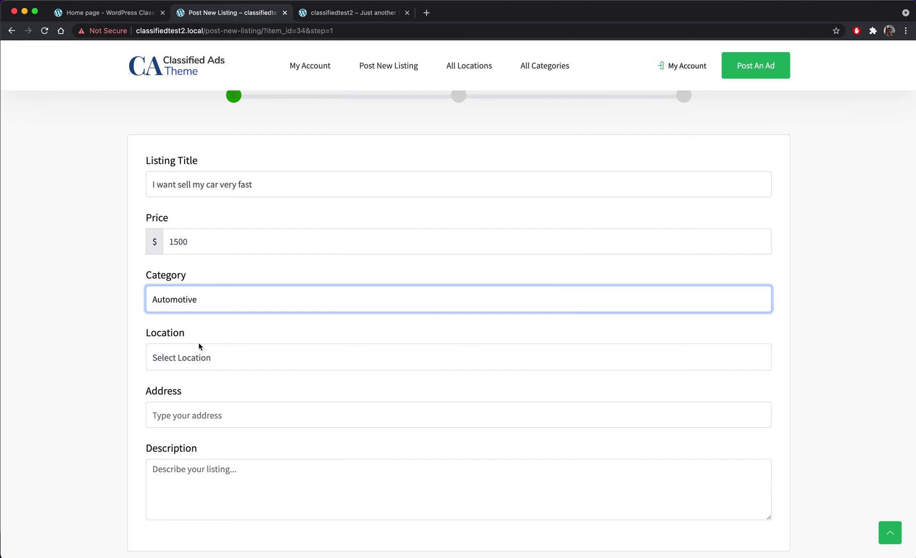
pyautogui.click(182, 357)
pyautogui.click(214, 371)
pyautogui.scroll(-1, 184, 371)
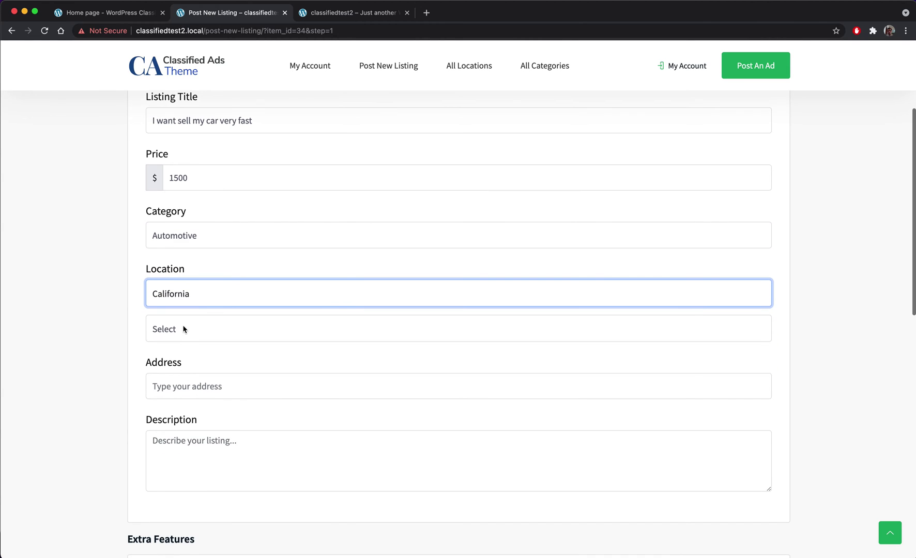
pyautogui.click(182, 328)
pyautogui.click(192, 353)
# - Fill the street address from the Los Angeles autocomplete suggestion
pyautogui.scroll(-2, 103, 348)
pyautogui.scroll(-1, 130, 345)
pyautogui.click(250, 274)
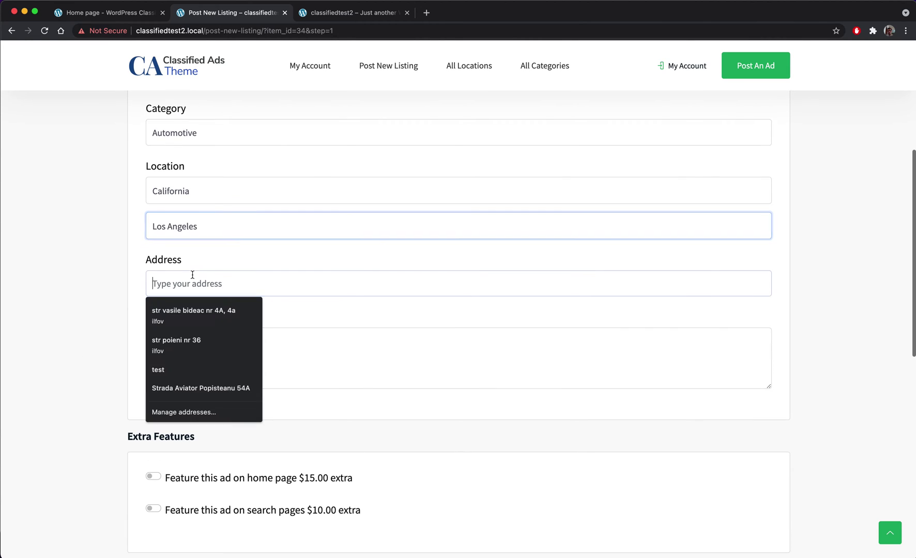
pyautogui.write('Los')
pyautogui.press('Down')
pyautogui.press('Down')
pyautogui.press('Down')
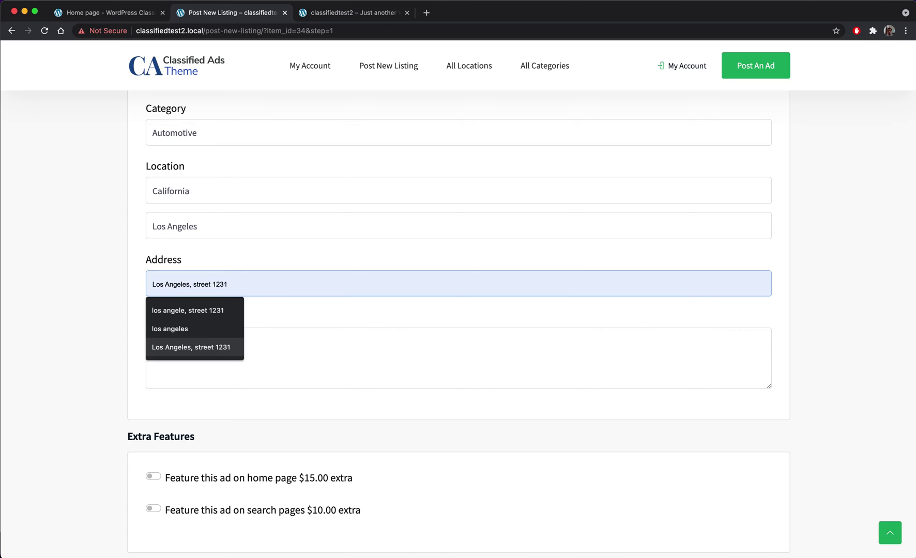
pyautogui.press('Return')
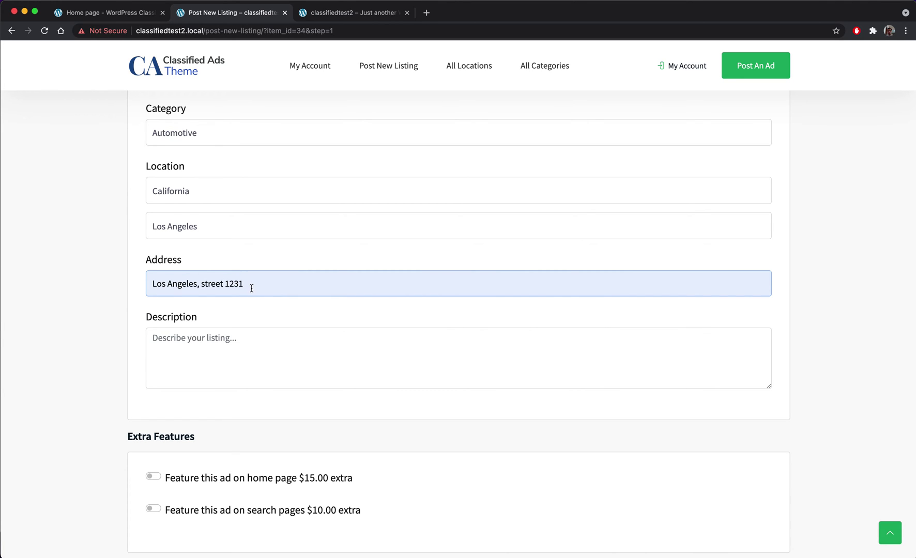
# - Write the listing description and feature the ad on both home and search pages
pyautogui.scroll(-3, 251, 288)
pyautogui.click(219, 266)
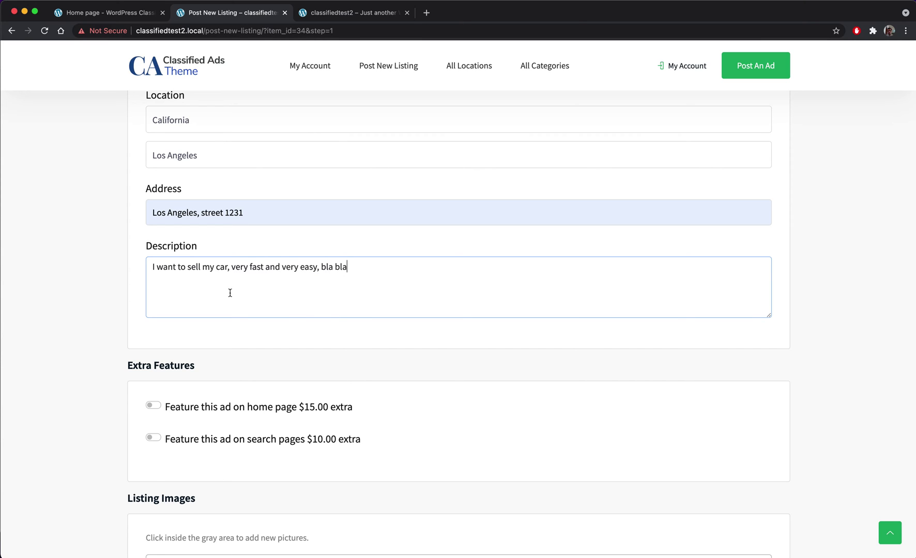
pyautogui.scroll(3, 230, 294)
pyautogui.scroll(-6, 176, 306)
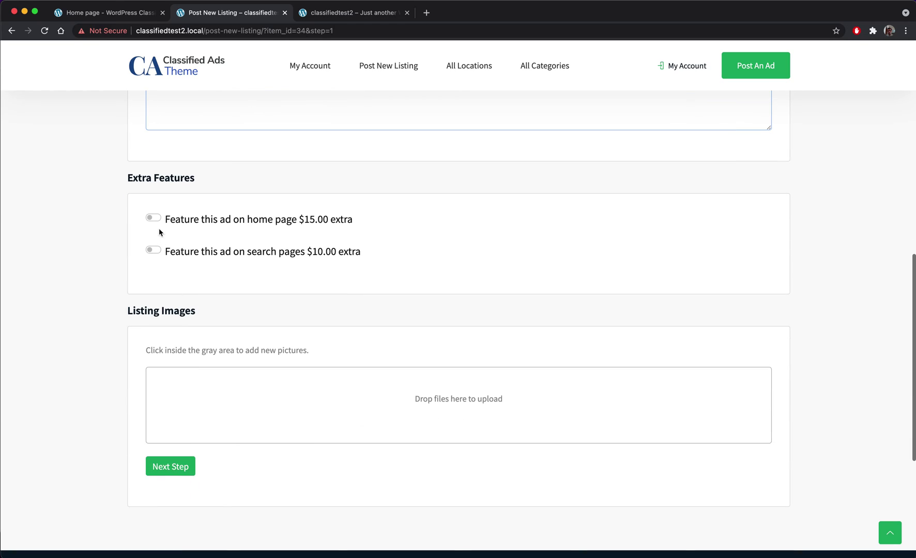
pyautogui.click(153, 219)
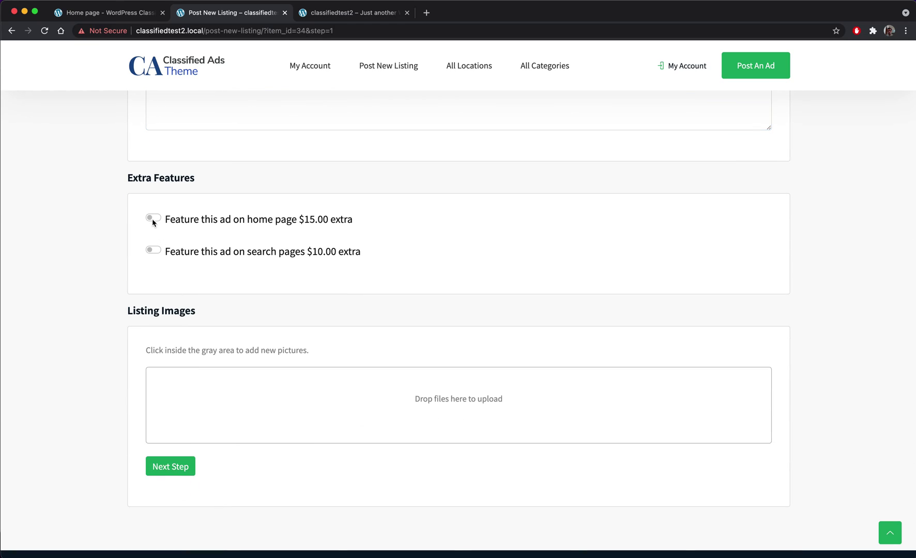
pyautogui.click(153, 252)
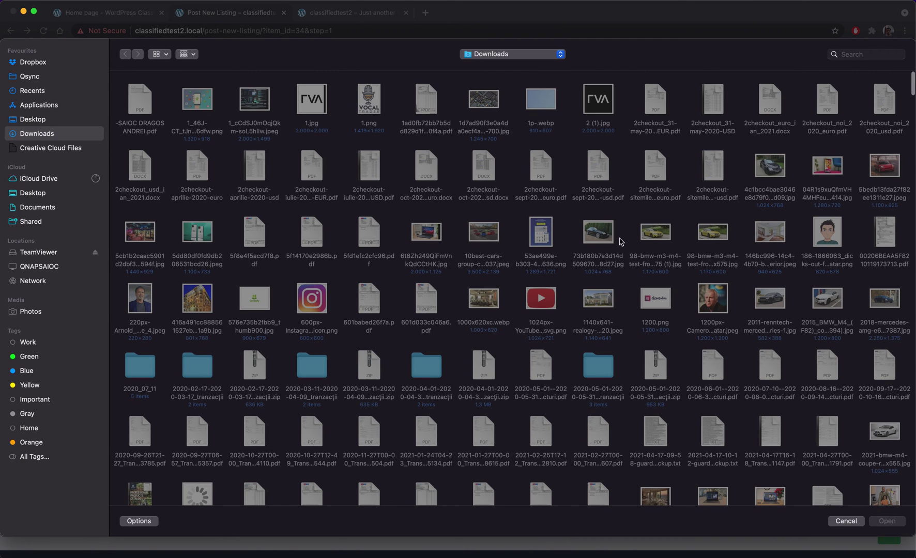
# - Upload five car photos, including the red car, as listing images and continue to the preview
pyautogui.click(620, 239)
pyautogui.keyDown('super'); pyautogui.click(651, 235); pyautogui.keyUp('super')
pyautogui.keyDown('super'); pyautogui.click(709, 236); pyautogui.keyUp('super')
pyautogui.keyDown('super'); pyautogui.click(756, 181); pyautogui.keyUp('super')
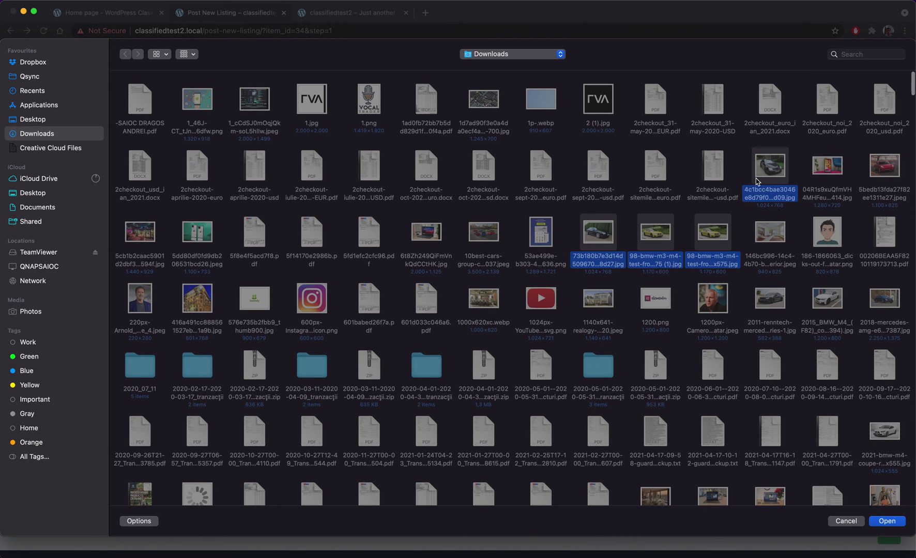
pyautogui.keyDown('super'); pyautogui.click(891, 166); pyautogui.keyUp('super')
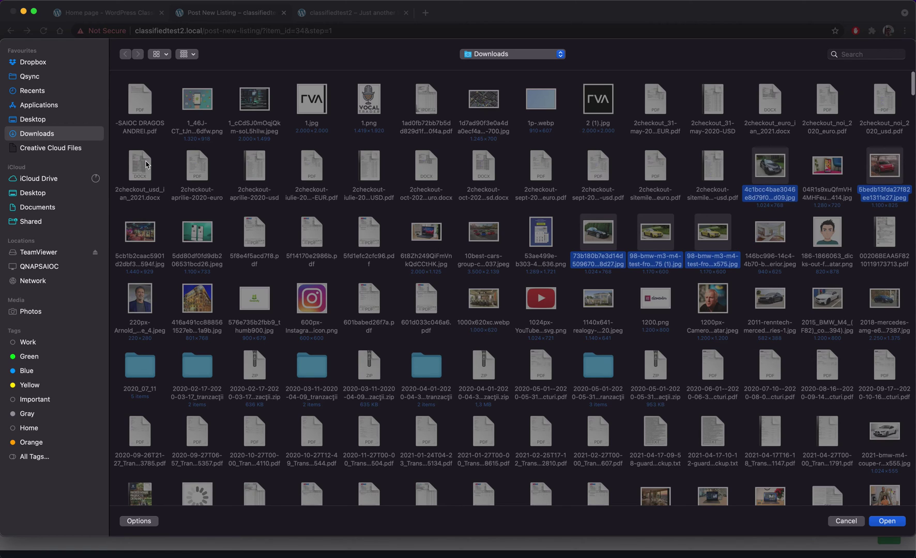
pyautogui.click(886, 521)
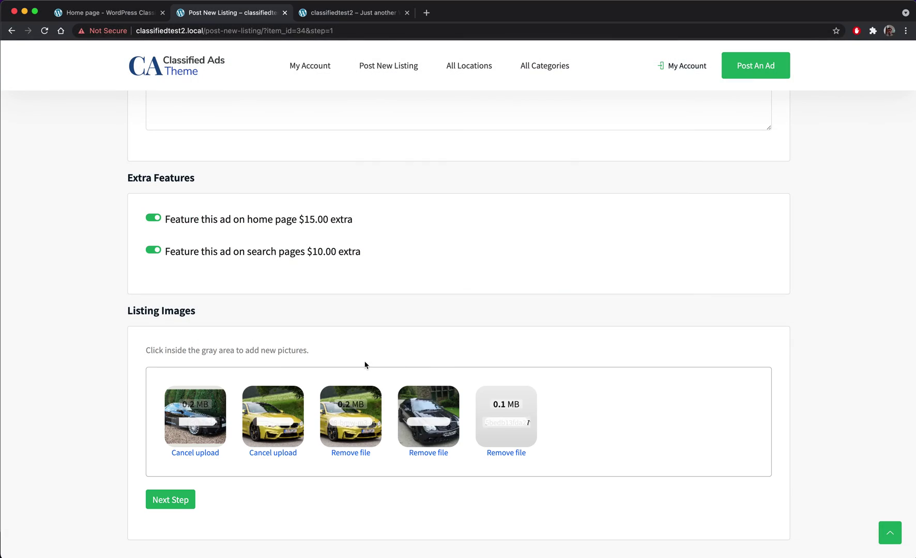
pyautogui.scroll(-2, 258, 372)
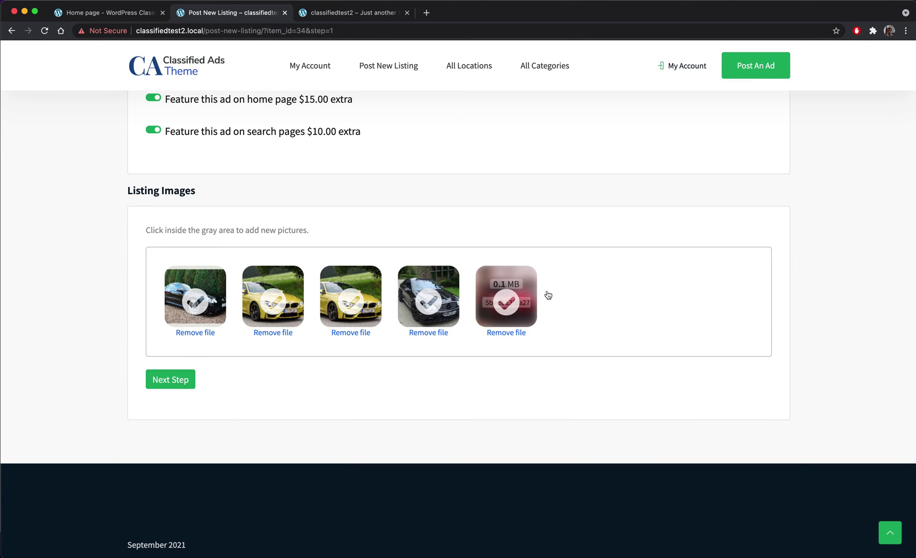
pyautogui.click(171, 383)
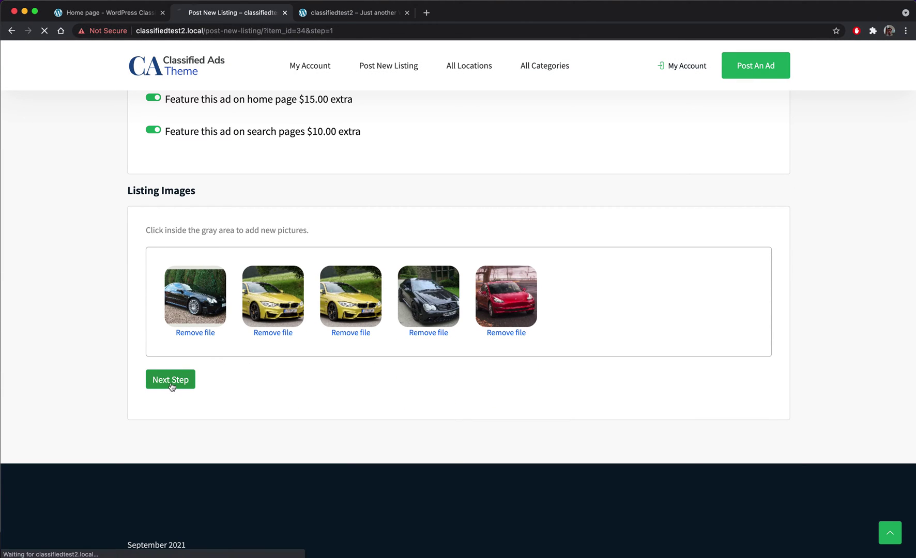
# - Review the listing preview and continue to the fees page totalling $30.00
pyautogui.scroll(-5, 314, 254)
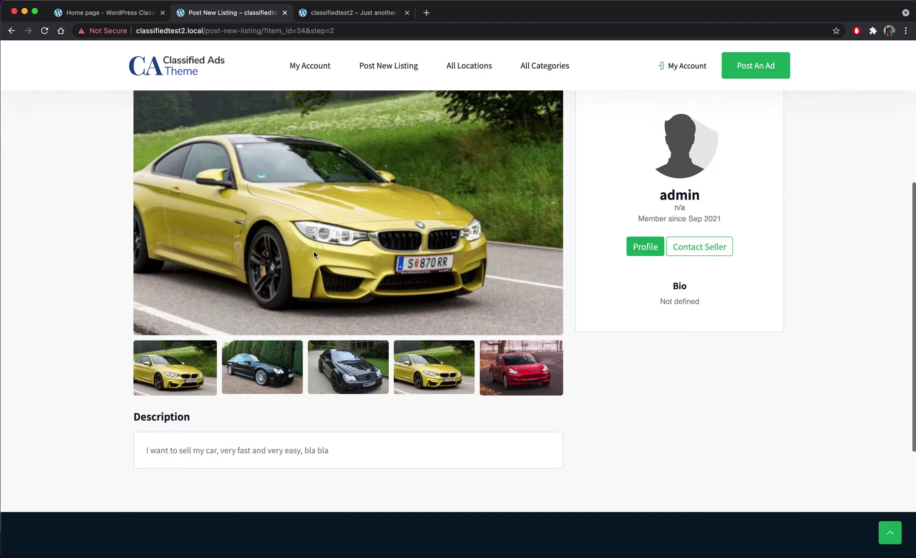
pyautogui.scroll(-3, 314, 254)
pyautogui.scroll(6, 312, 253)
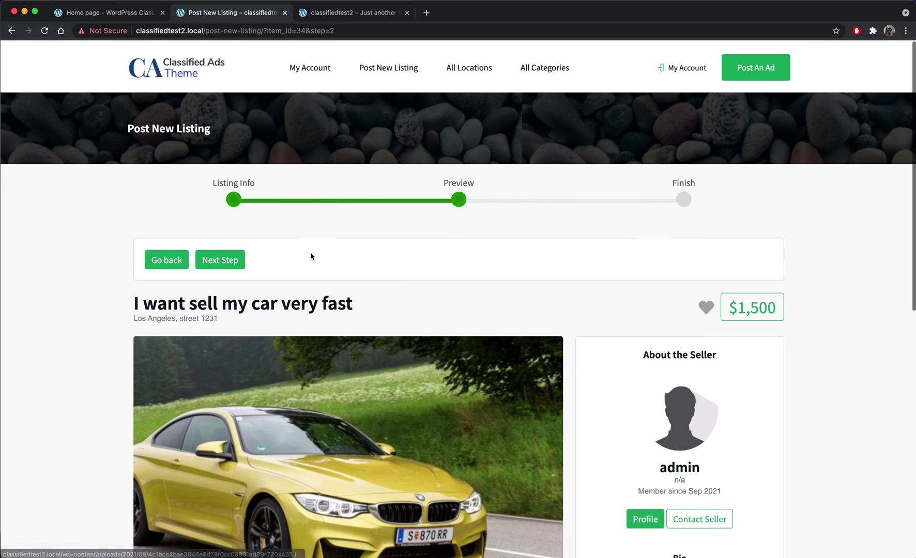
pyautogui.scroll(-3, 311, 253)
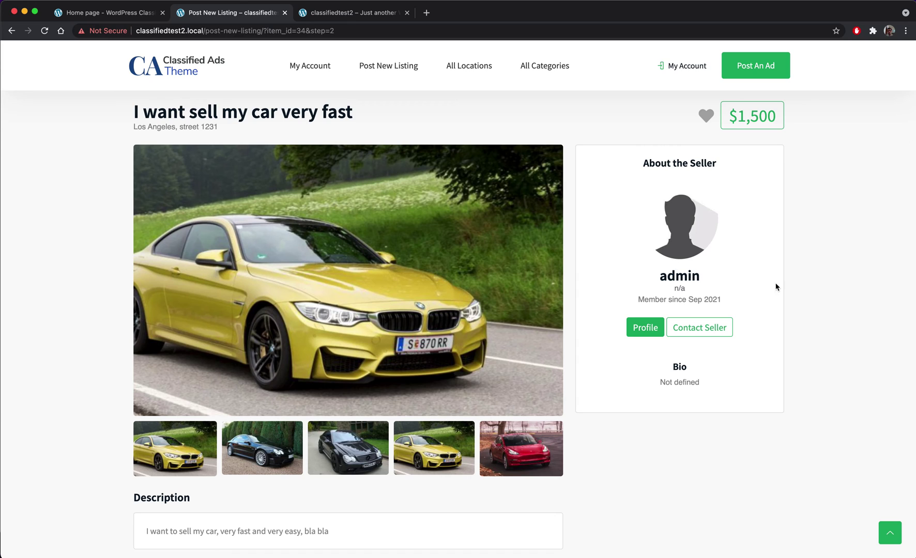
pyautogui.scroll(4, 422, 182)
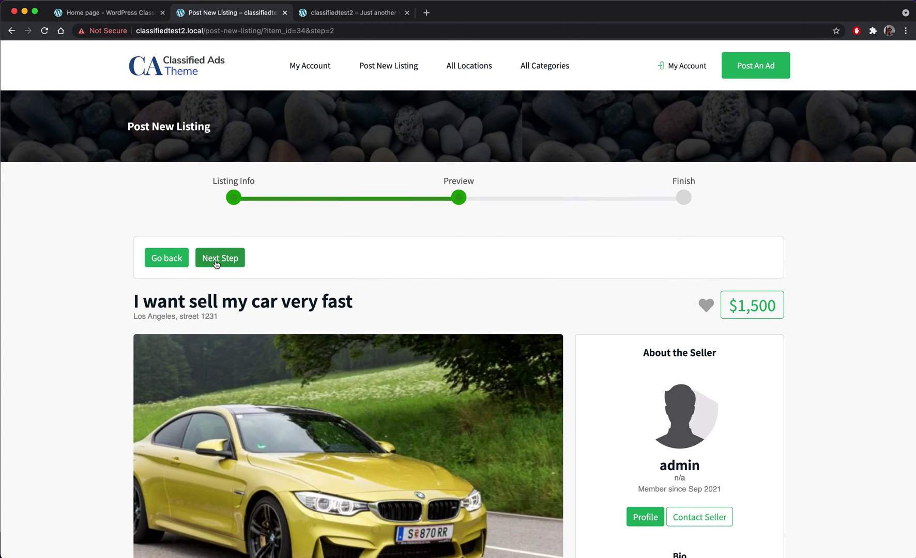
pyautogui.click(216, 260)
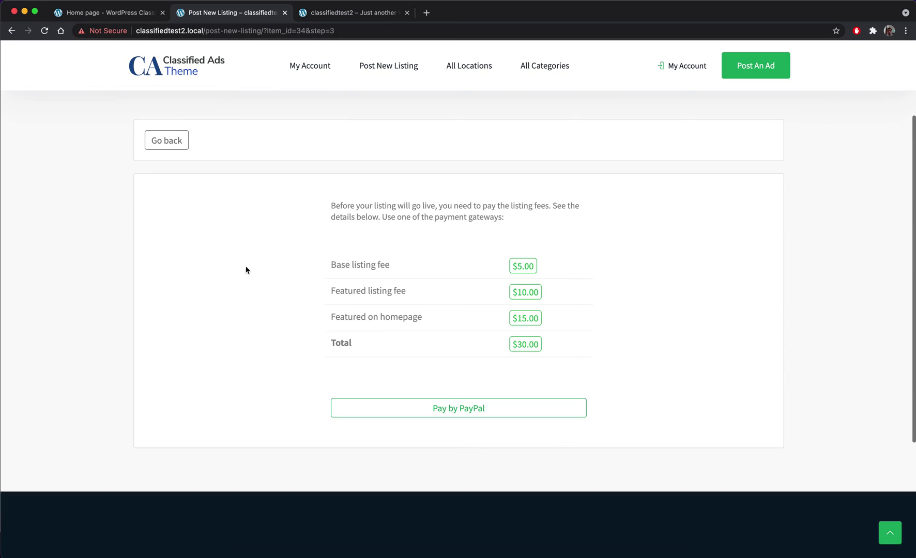
pyautogui.moveTo(589, 352); pyautogui.dragTo(307, 207)
pyautogui.click(306, 207)
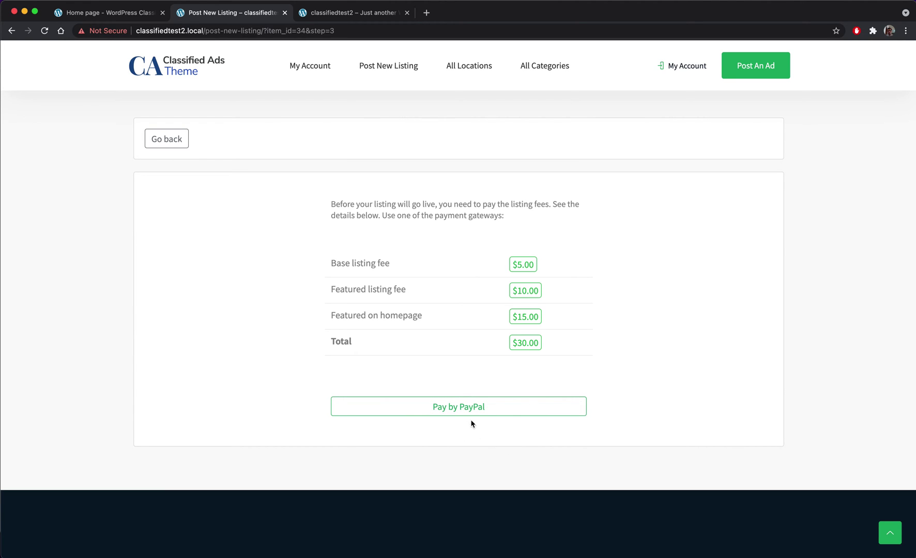
# - Pay the $30.00 fee via PayPal Sandbox login and return to the merchant site
pyautogui.click(497, 411)
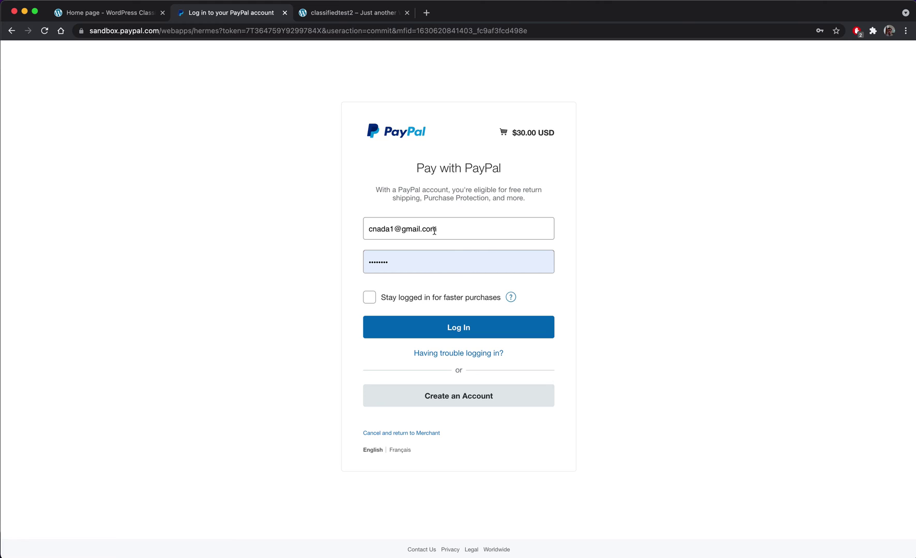
pyautogui.doubleClick(531, 132)
pyautogui.click(467, 320)
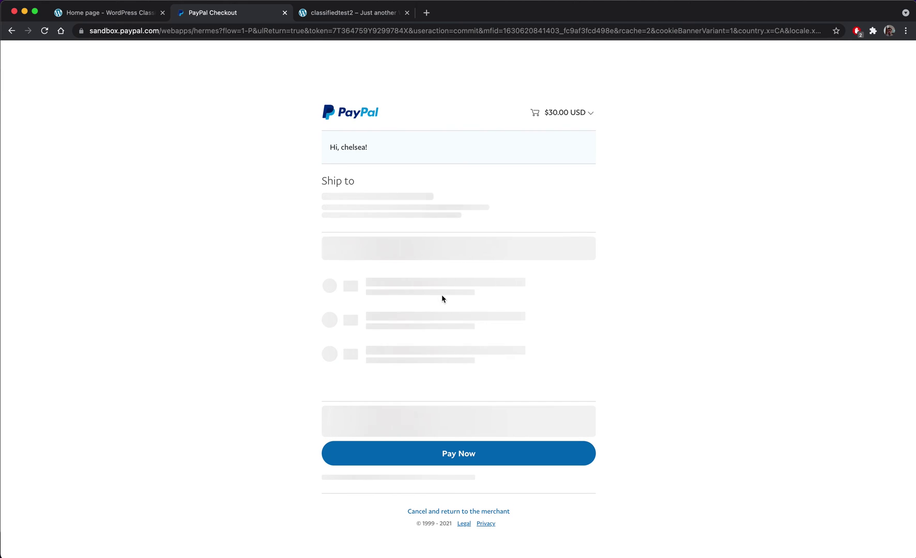
pyautogui.click(460, 463)
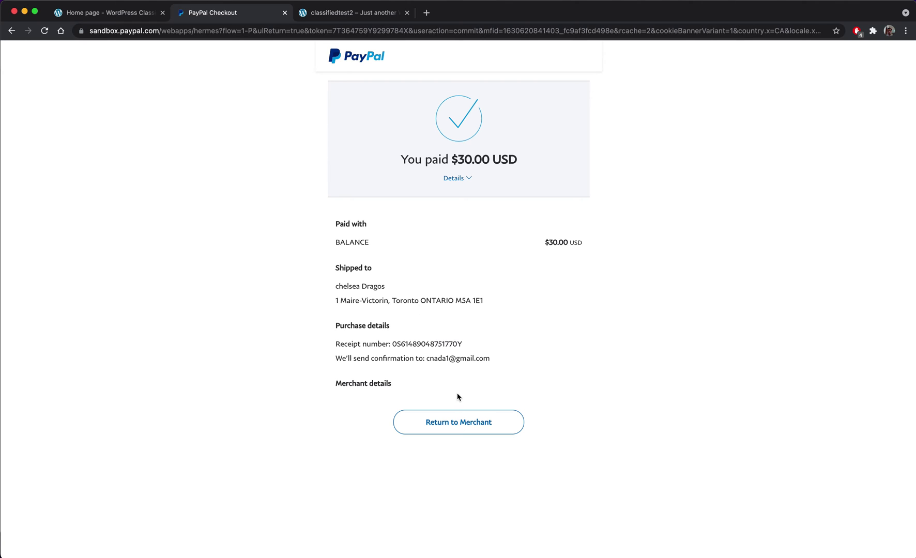
pyautogui.click(460, 430)
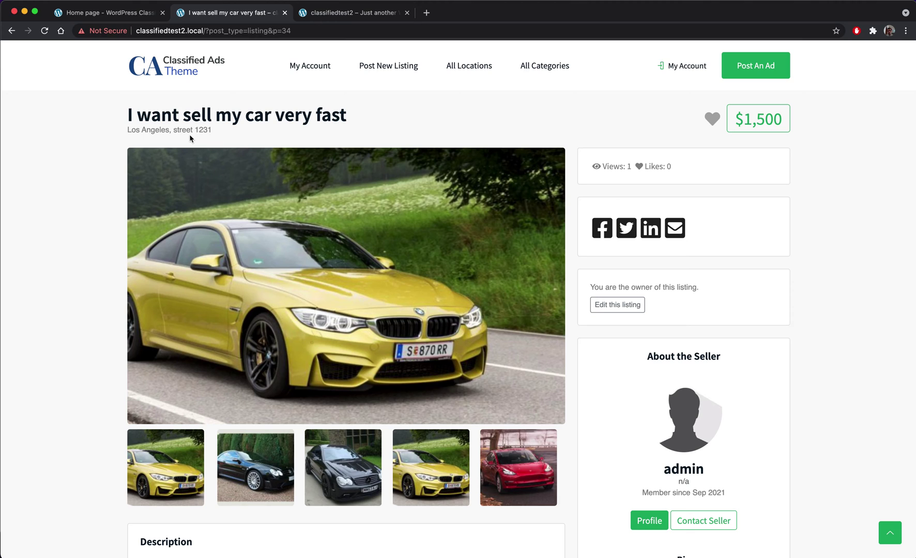
# - Open the seller's profile from the car listing, then go to the My Account overview
pyautogui.scroll(-15, 190, 138)
pyautogui.scroll(15, 194, 135)
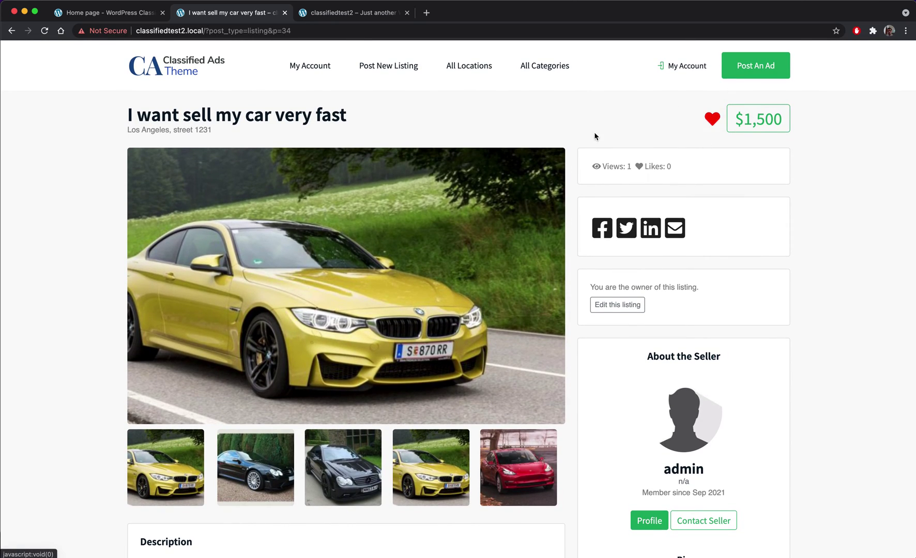
pyautogui.scroll(-2, 690, 247)
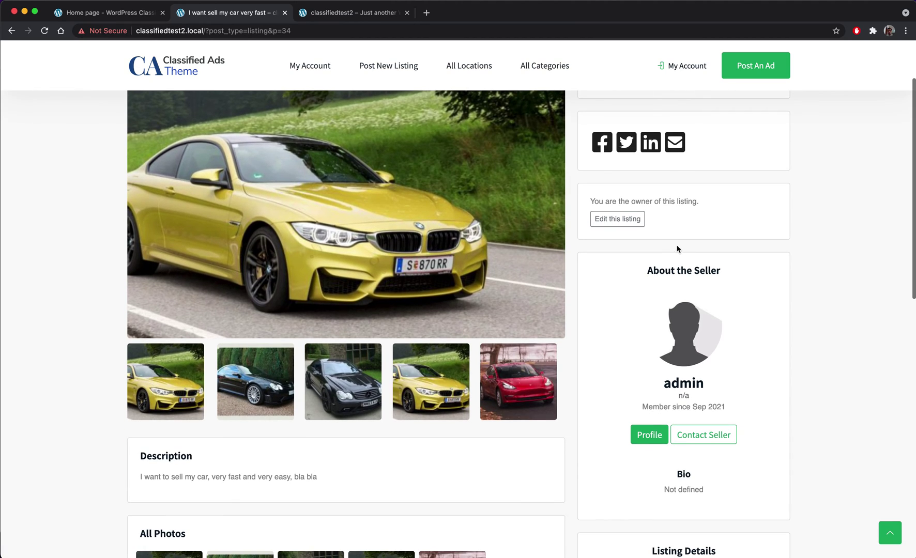
pyautogui.click(649, 434)
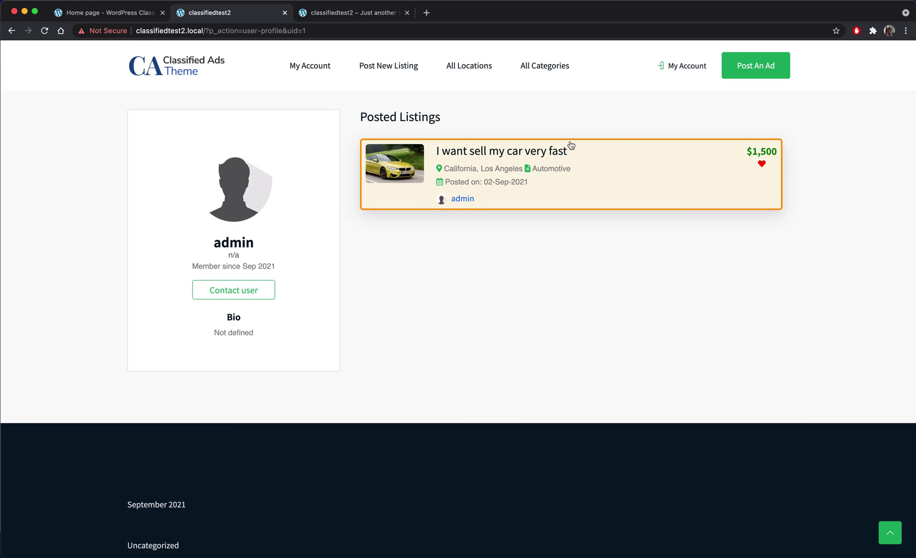
pyautogui.tripleClick(600, 161)
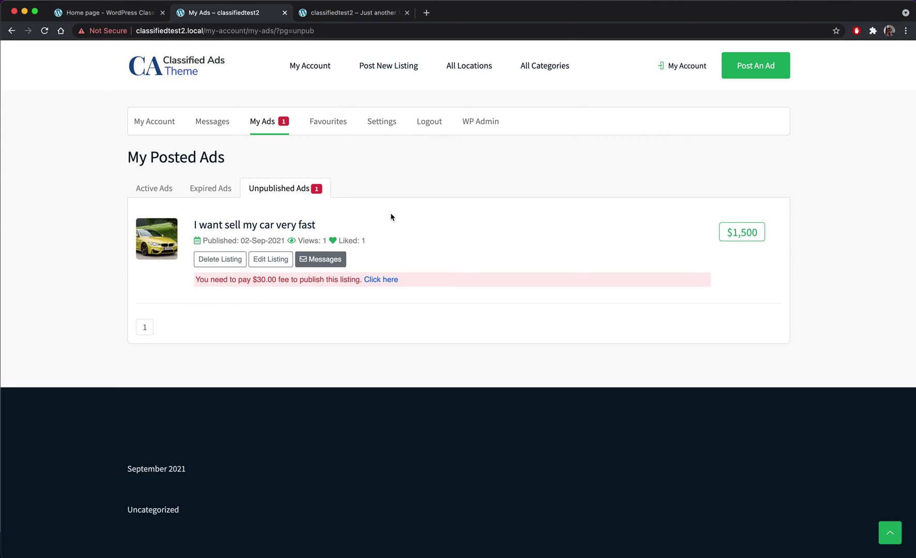
pyautogui.click(686, 67)
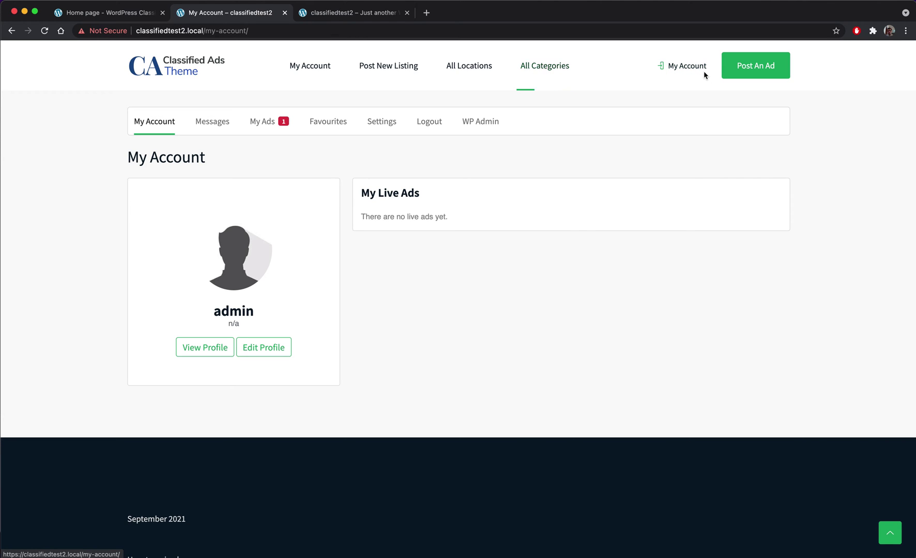
# - Publish 'I want sell my car very fast' from Listings, then check My Account on the site
pyautogui.click(485, 123)
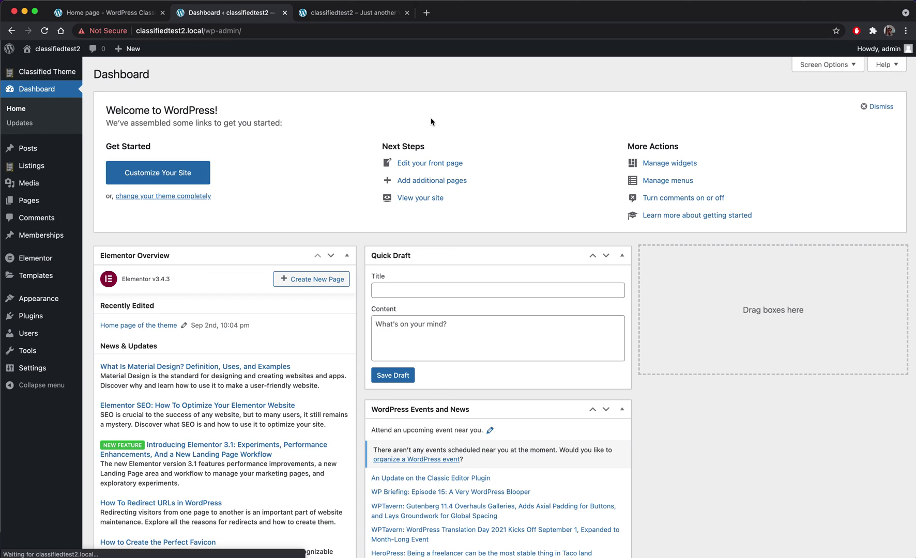
pyautogui.click(109, 171)
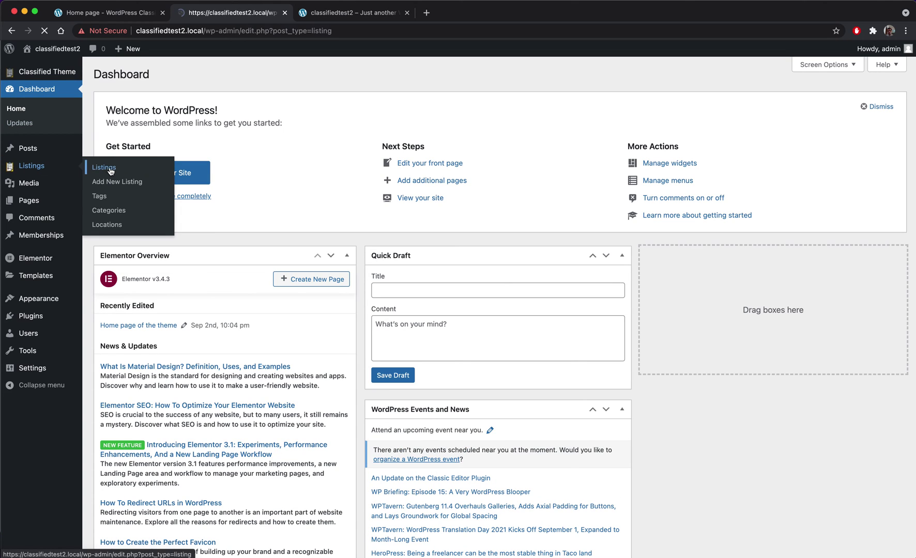
pyautogui.click(167, 150)
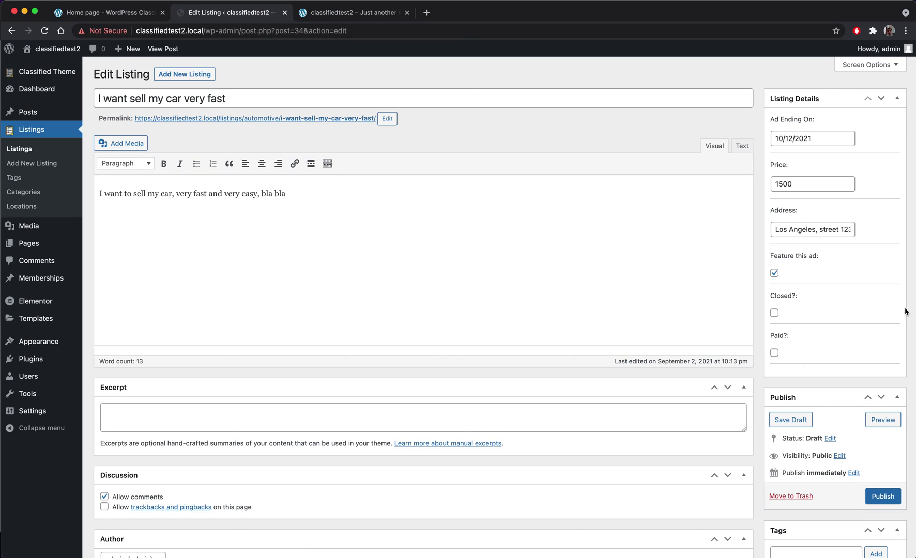
pyautogui.click(883, 496)
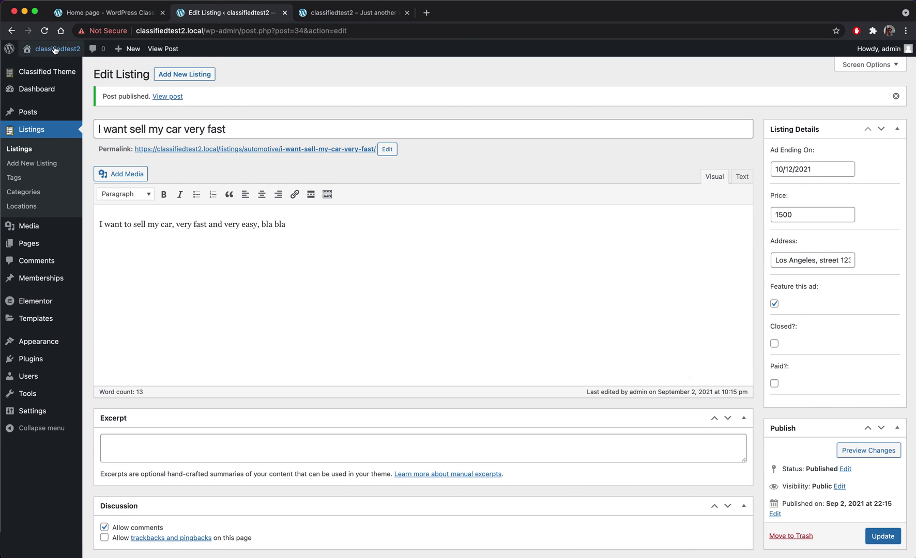
pyautogui.click(59, 49)
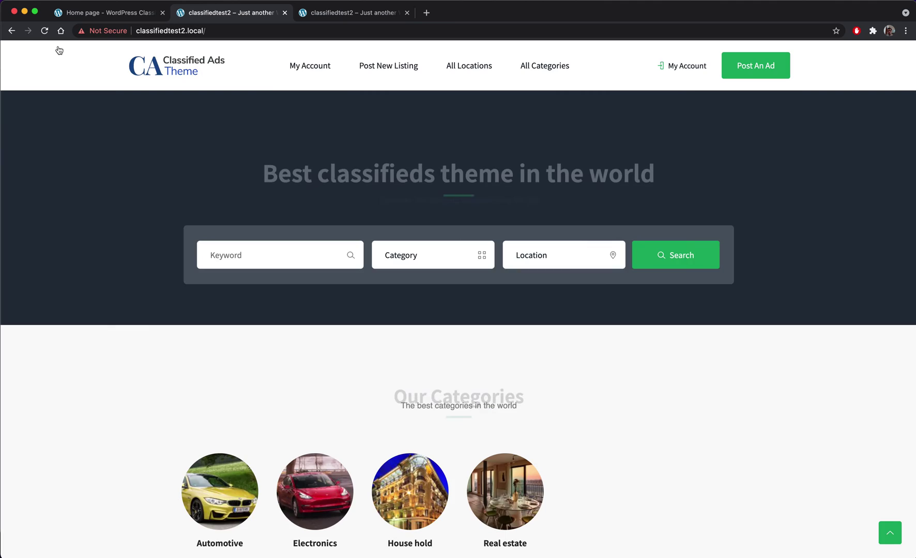
pyautogui.click(683, 67)
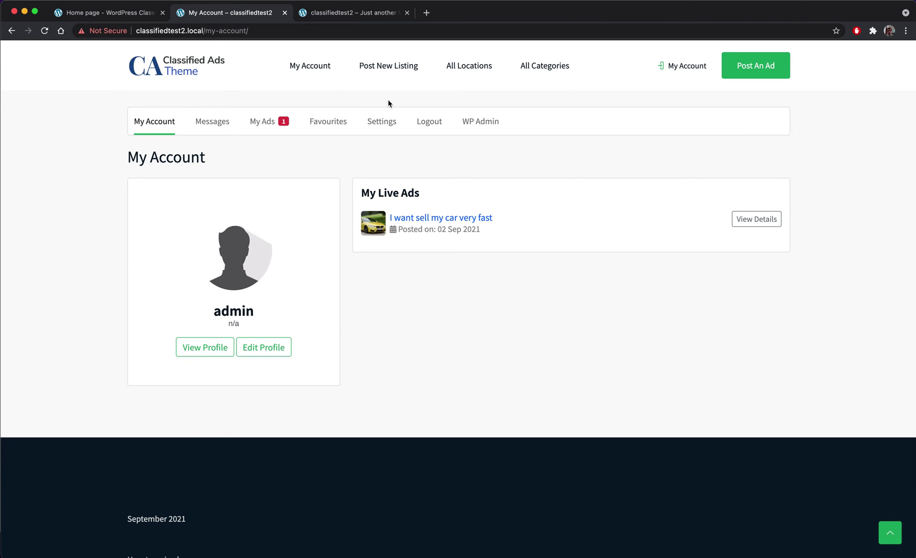
# - In account Settings, enter the user's first and last name and clear the mistaken company name
pyautogui.click(381, 121)
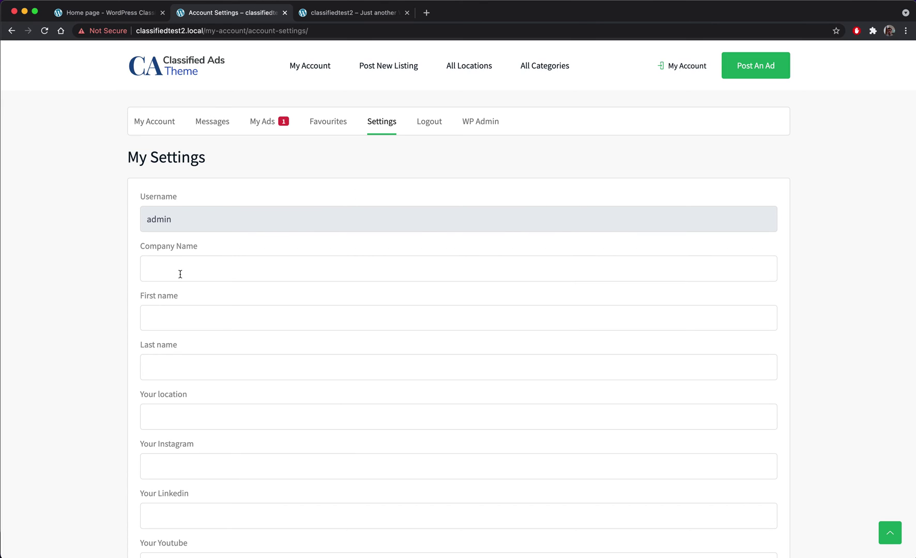
pyautogui.click(180, 274)
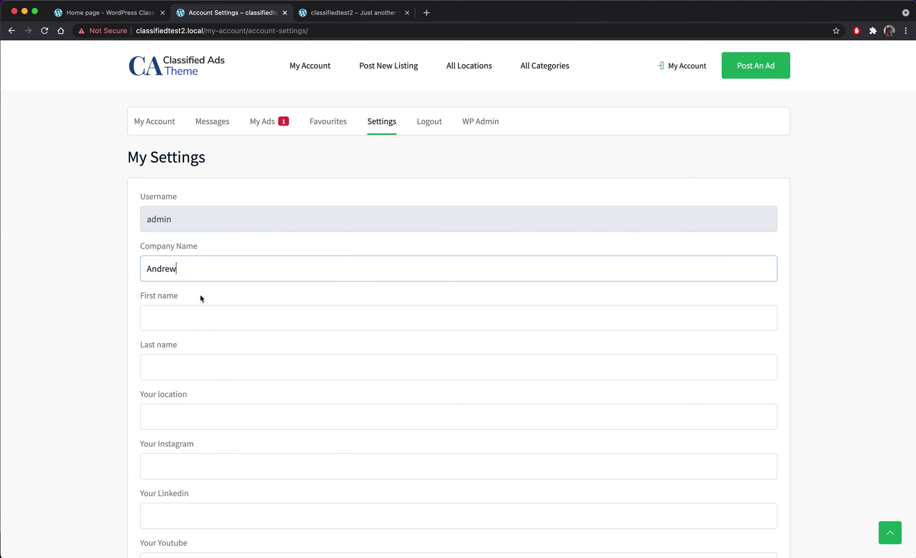
pyautogui.click(199, 313)
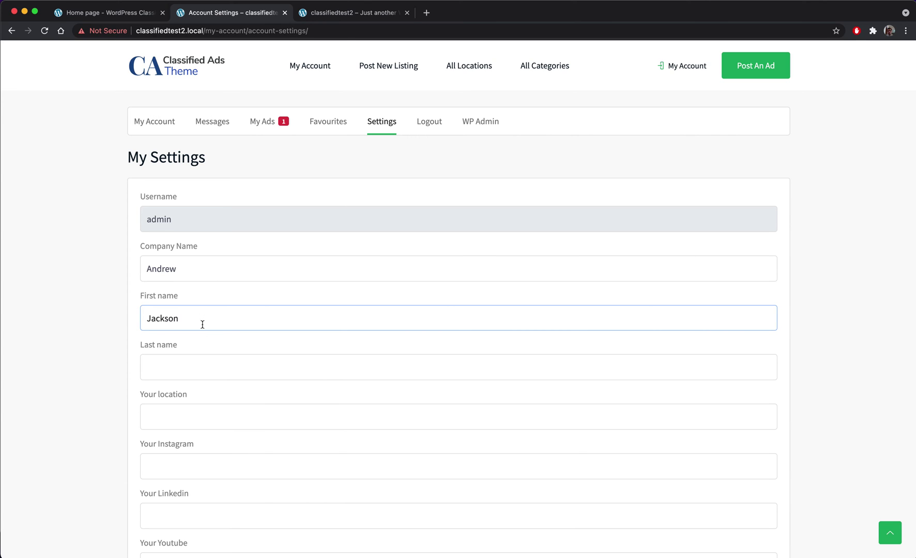
pyautogui.click(191, 371)
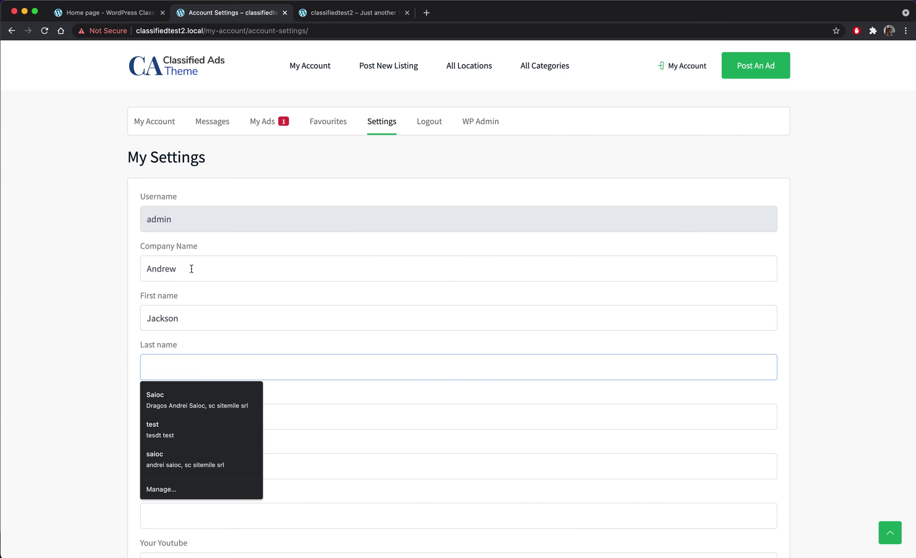
pyautogui.moveTo(191, 269); pyautogui.dragTo(102, 268)
pyautogui.press('BackSpace')
pyautogui.click(202, 367)
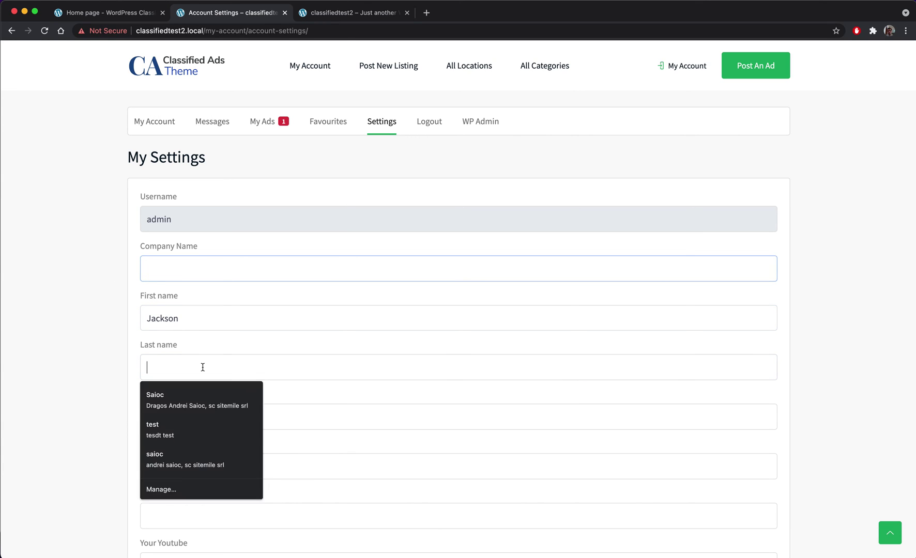
pyautogui.write('Andrew')
pyautogui.scroll(-2, 178, 311)
# - Set the location to Miami, Florida and write the bio 'This is my description some word'
pyautogui.click(178, 313)
pyautogui.write('Miami')
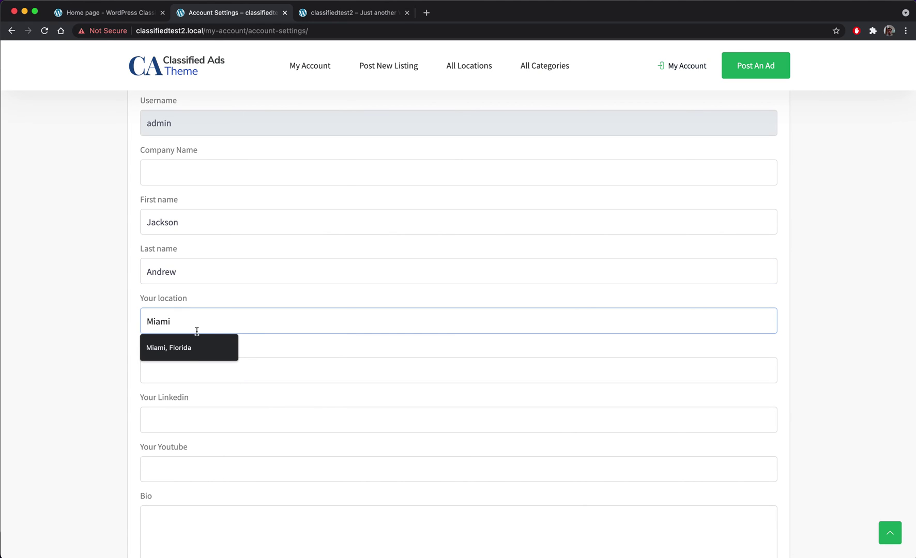
pyautogui.click(195, 347)
pyautogui.click(194, 367)
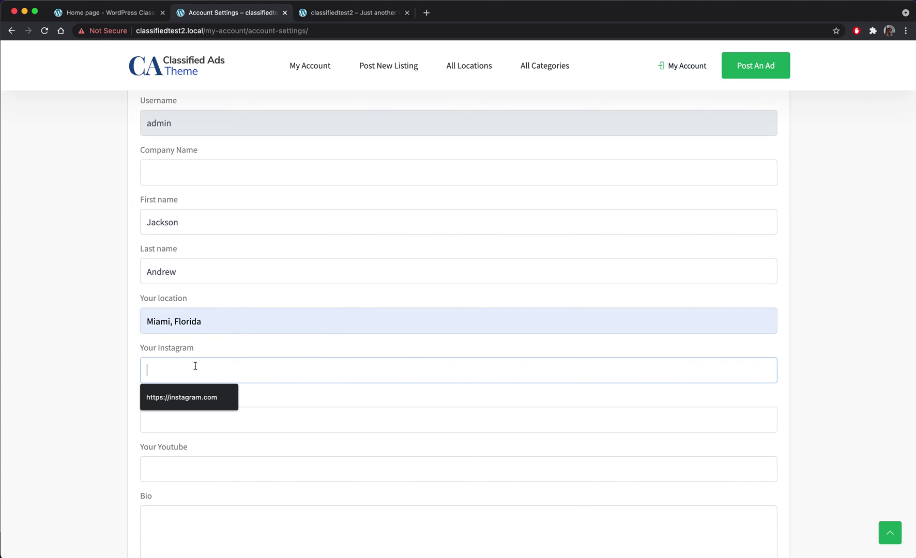
pyautogui.scroll(-4, 51, 331)
pyautogui.click(204, 346)
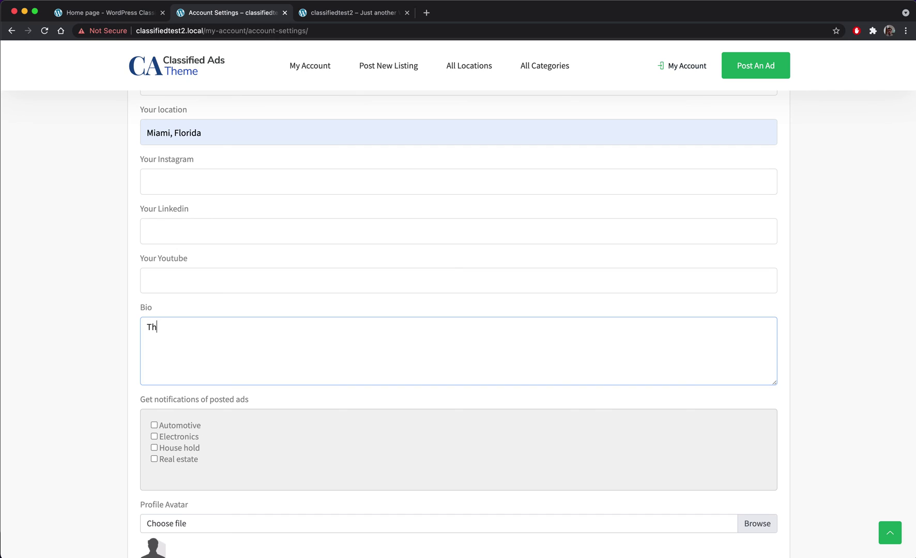
pyautogui.write('This is my description some words here, bla bla')
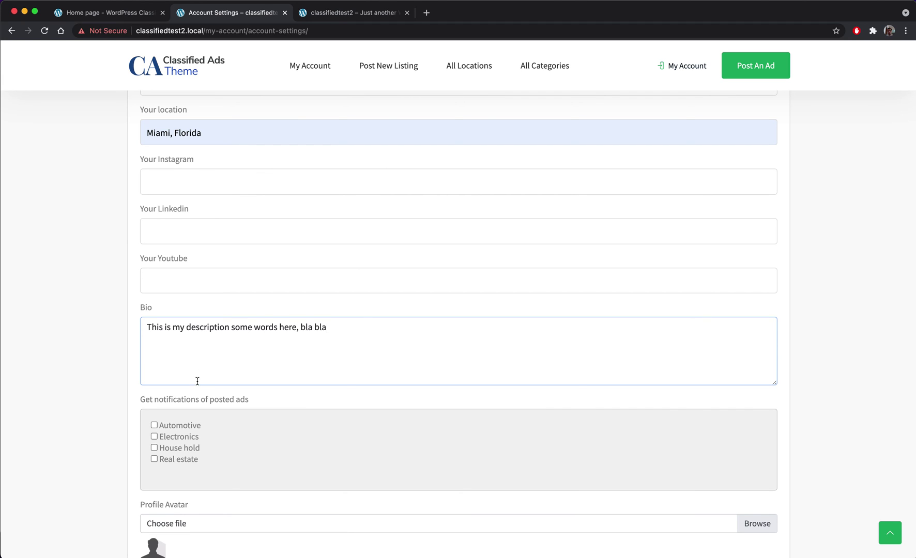
# - Attach the portrait image as the profile avatar and save the settings
pyautogui.scroll(-3, 198, 381)
pyautogui.moveTo(255, 337); pyautogui.dragTo(116, 335)
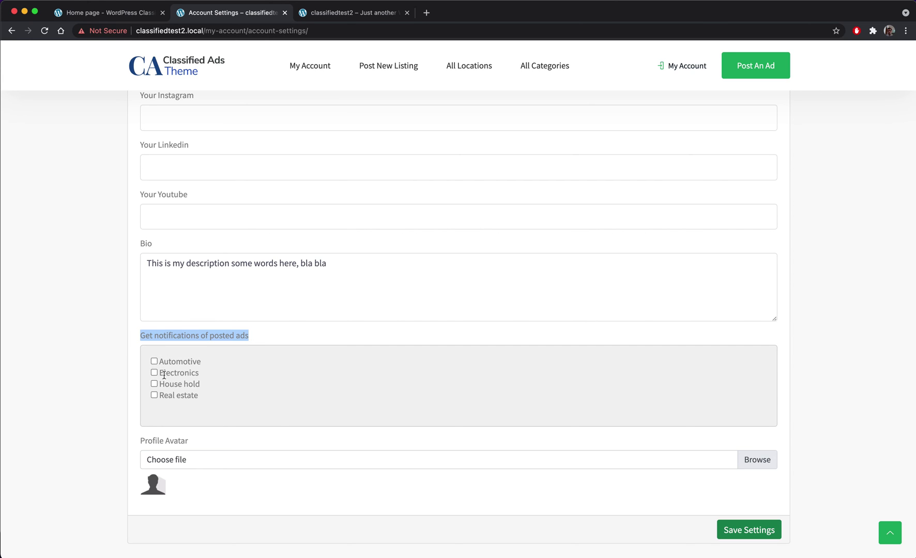
pyautogui.moveTo(159, 362); pyautogui.dragTo(177, 384)
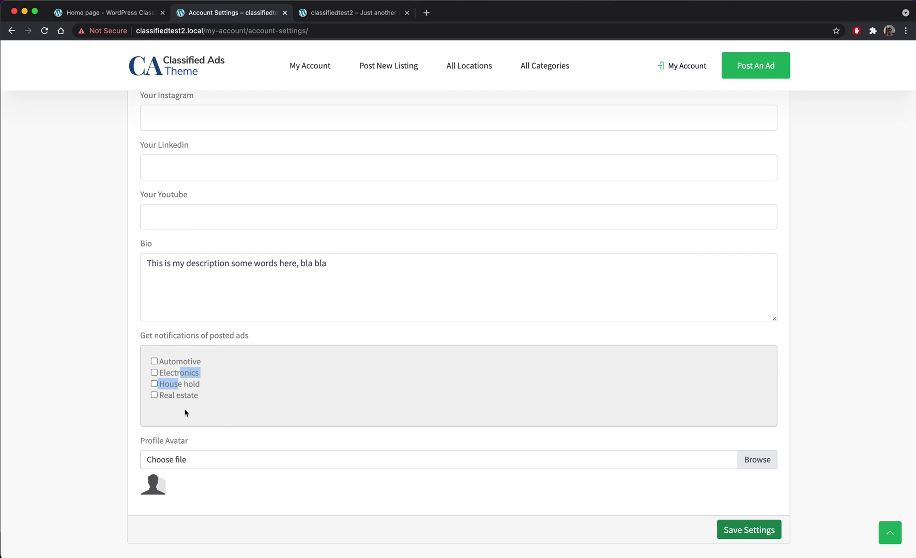
pyautogui.click(732, 467)
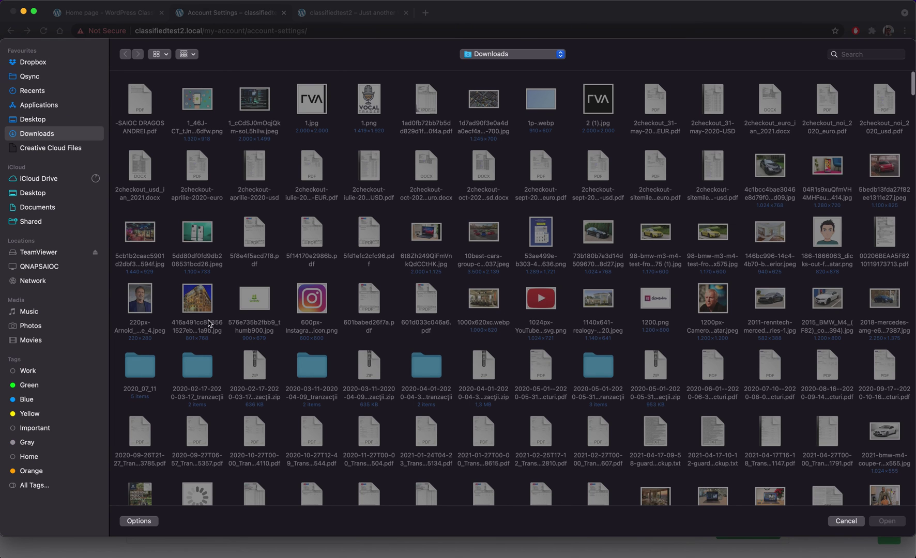
pyautogui.doubleClick(140, 299)
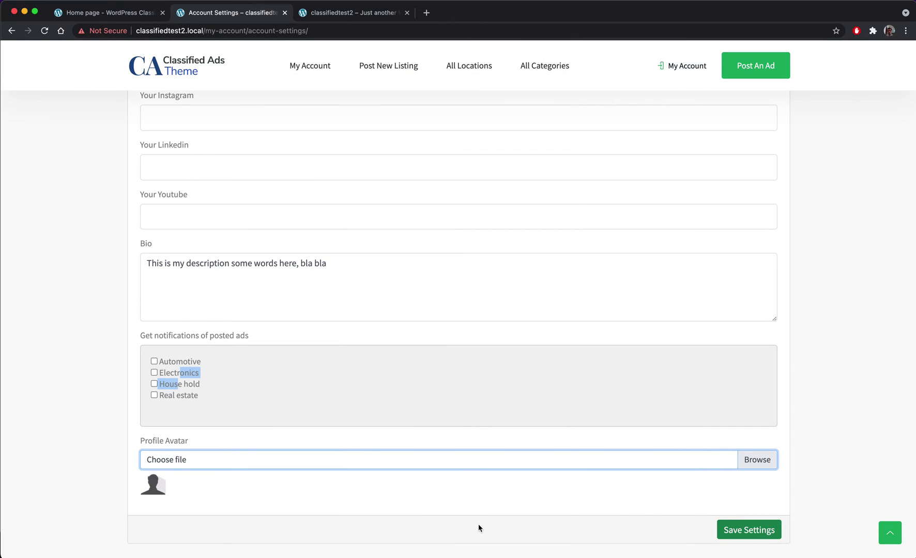
pyautogui.click(752, 534)
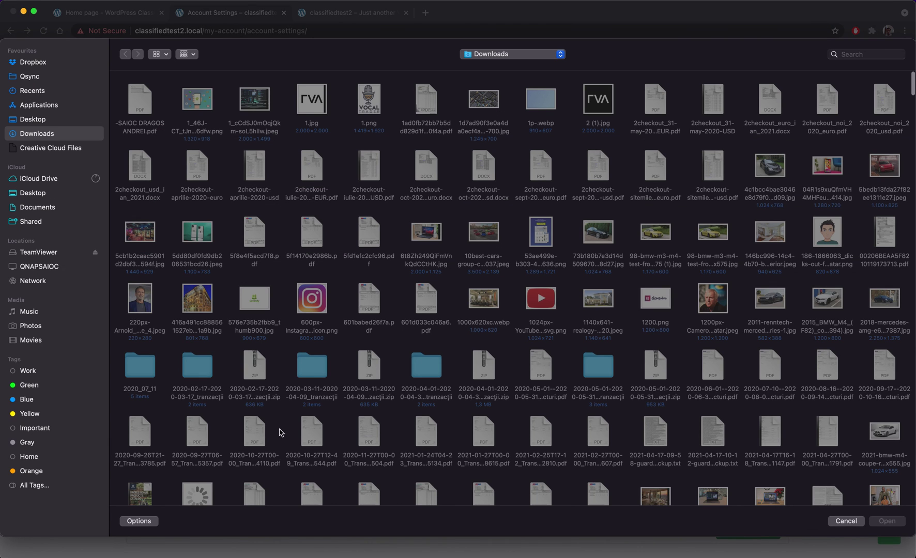
pyautogui.click(140, 314)
pyautogui.click(888, 521)
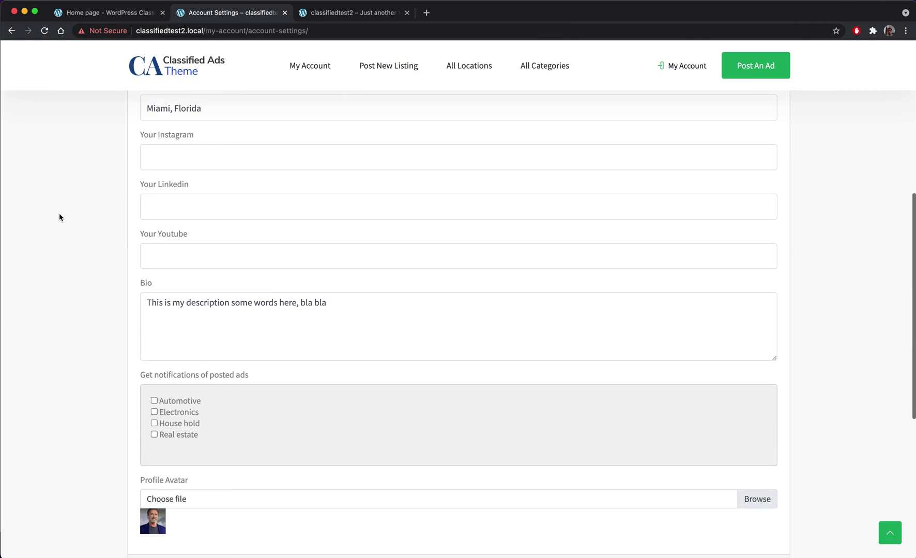
pyautogui.scroll(10, 59, 213)
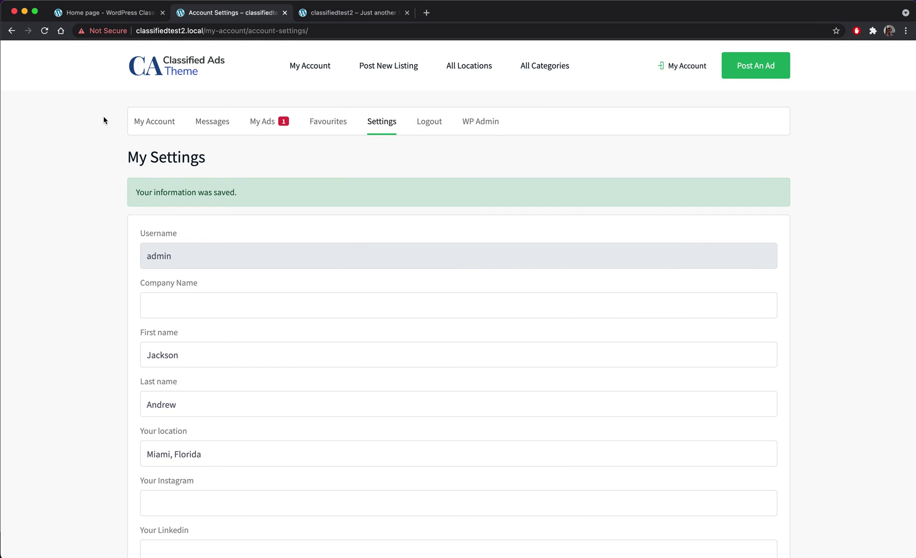
# - Check the public profile showing the avatar and bio, then return to the classifiedtest2 home page
pyautogui.click(172, 127)
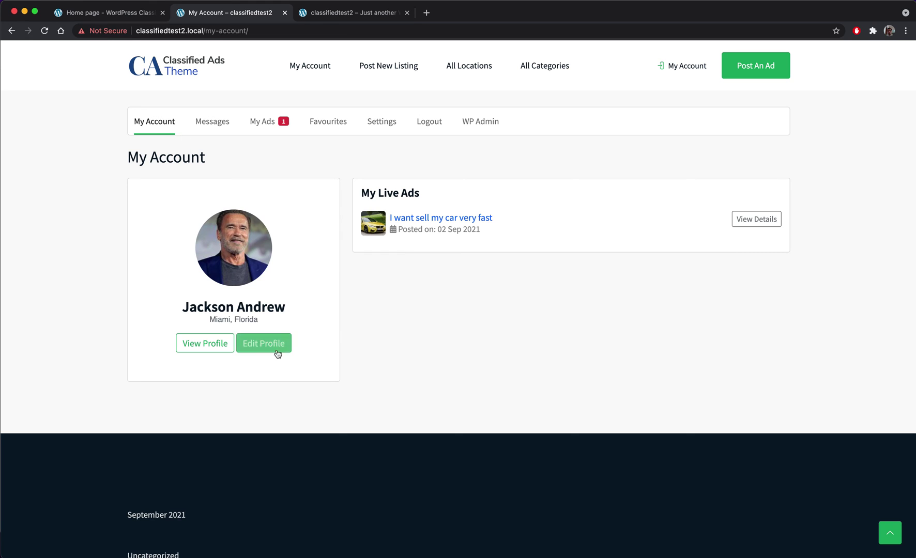
pyautogui.moveTo(272, 319); pyautogui.dragTo(126, 261)
pyautogui.click(250, 222)
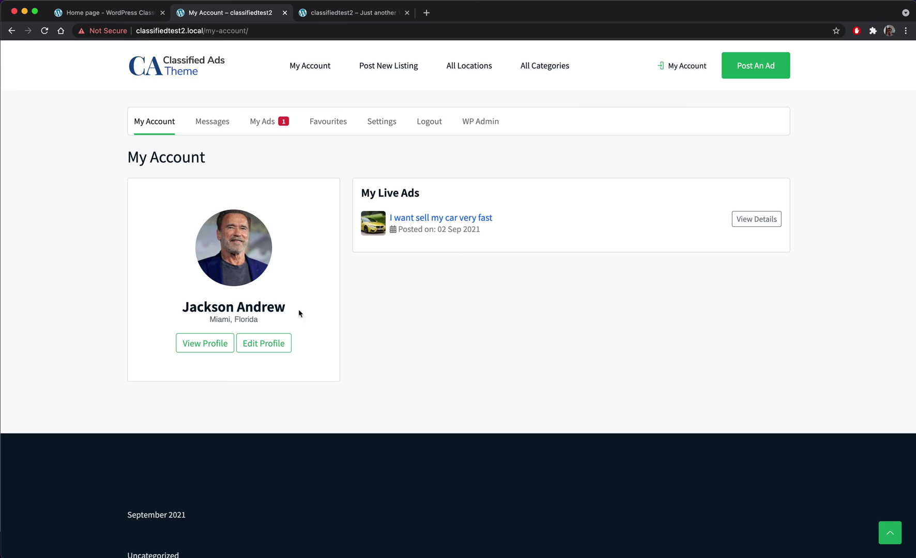
pyautogui.click(213, 351)
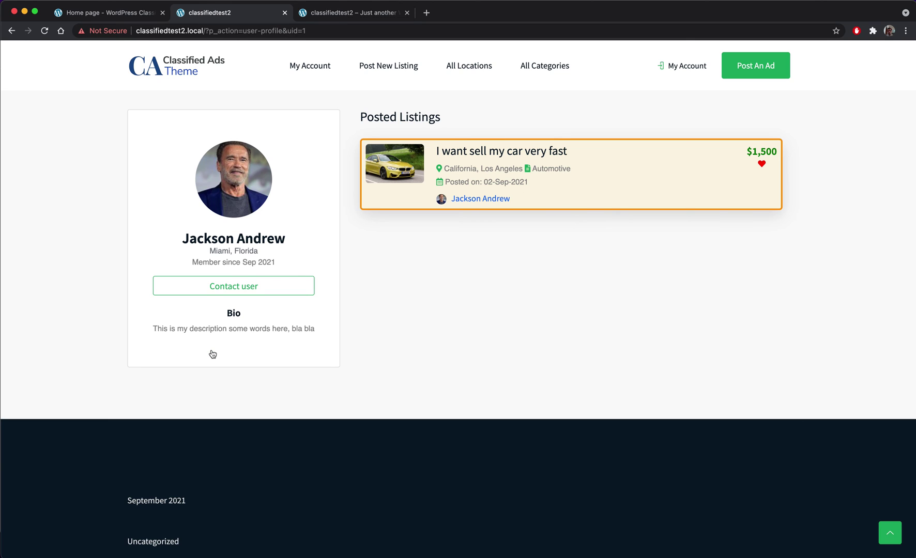
pyautogui.click(196, 72)
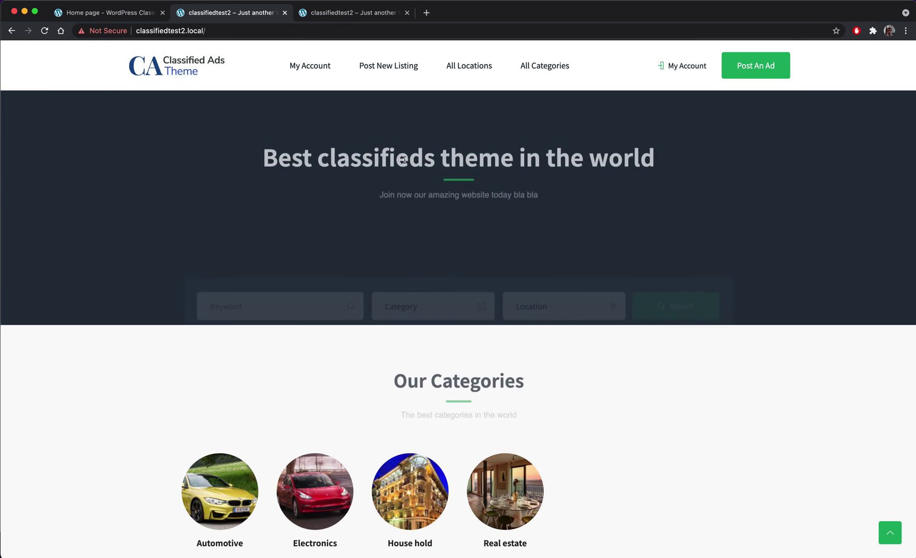
pyautogui.scroll(-5, 404, 160)
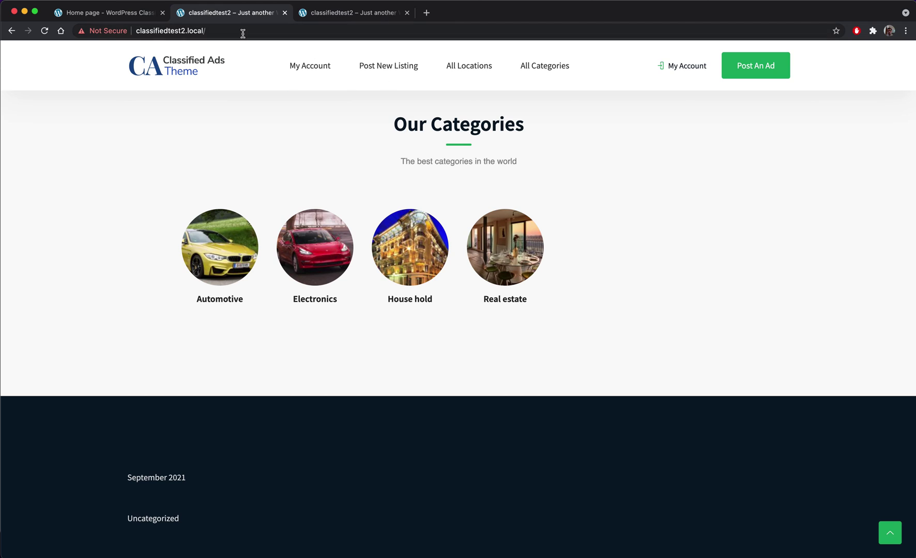
# - Go to the /wp-admin dashboard and open the home page in Elementor from All Pages
pyautogui.click(267, 31)
pyautogui.click(270, 32)
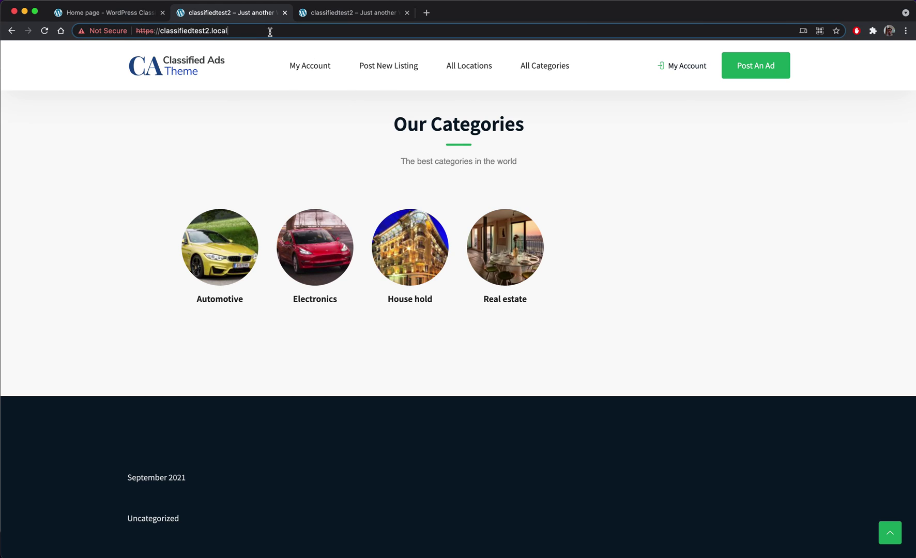
pyautogui.write('wp-admin')
pyautogui.press('Return')
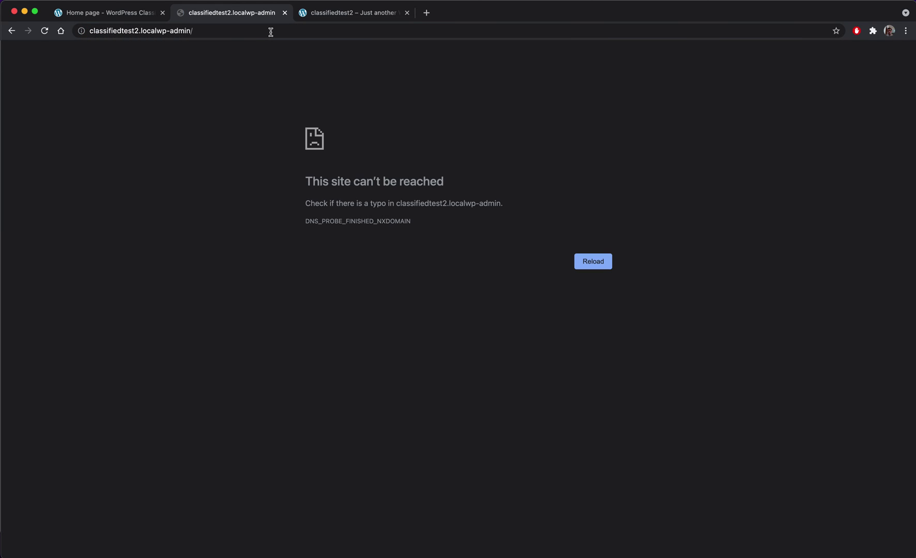
pyautogui.click(157, 31)
pyautogui.click(158, 32)
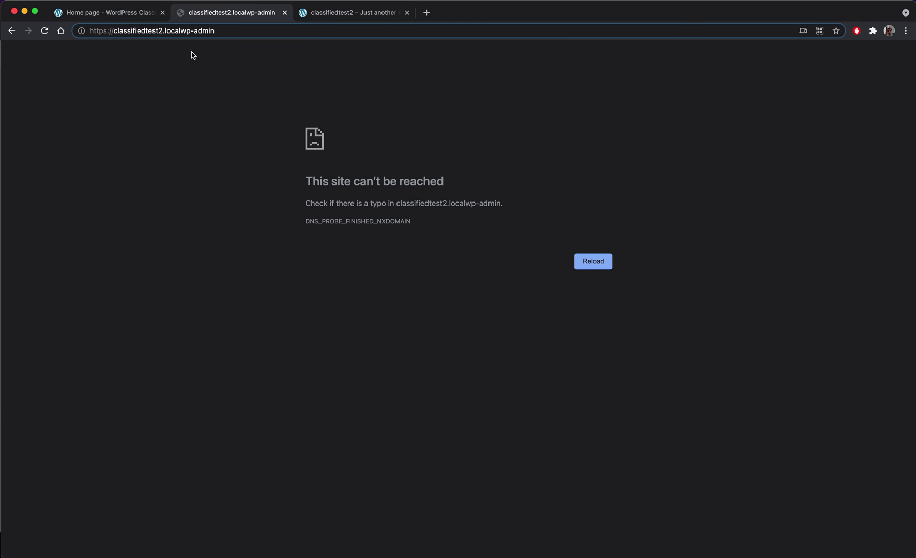
pyautogui.write('/')
pyautogui.press('Return')
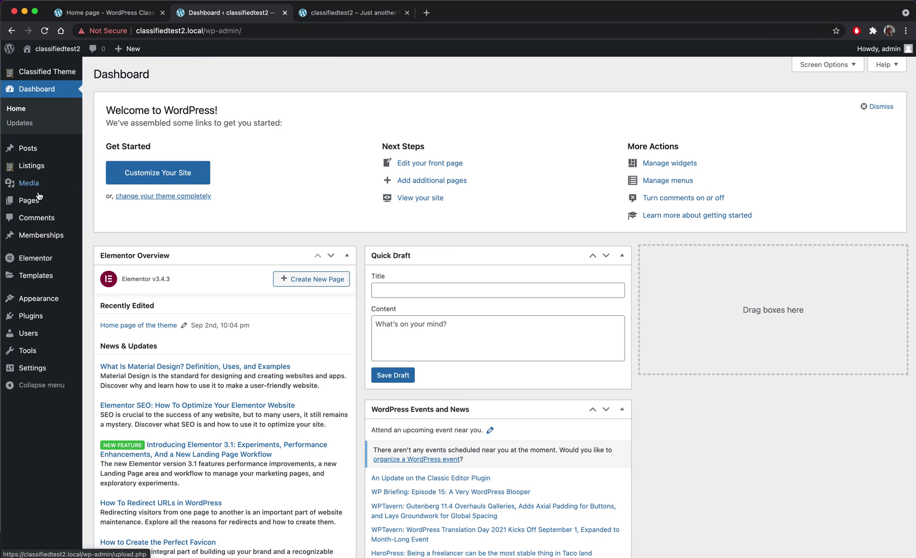
pyautogui.moveTo(38, 208)
pyautogui.click(115, 204)
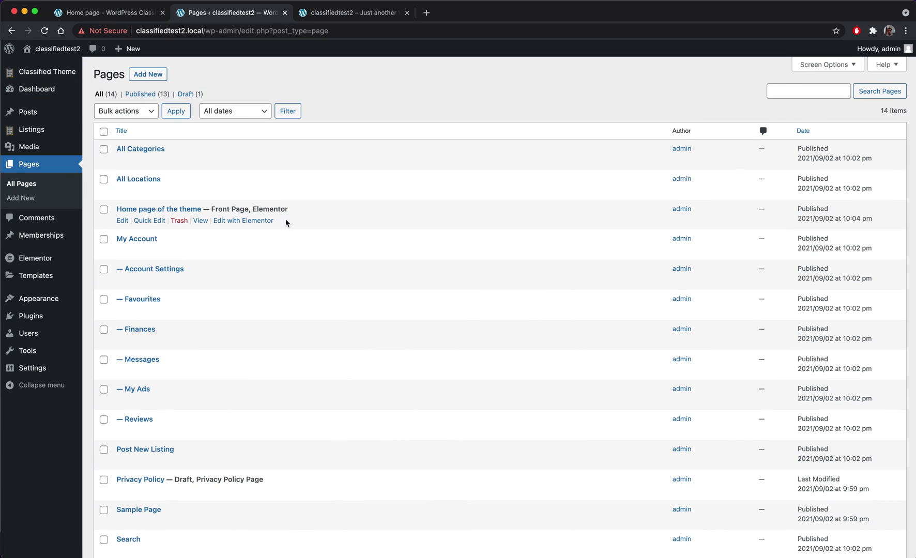
pyautogui.click(243, 222)
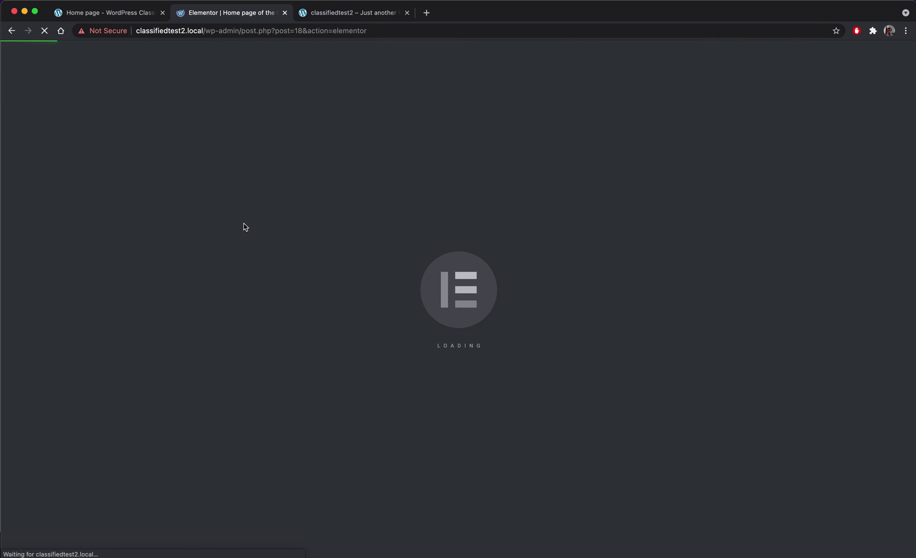
# - Add a one-column section below the categories containing the ClassifiedTheme Latest Ads widget
pyautogui.scroll(-5, 242, 227)
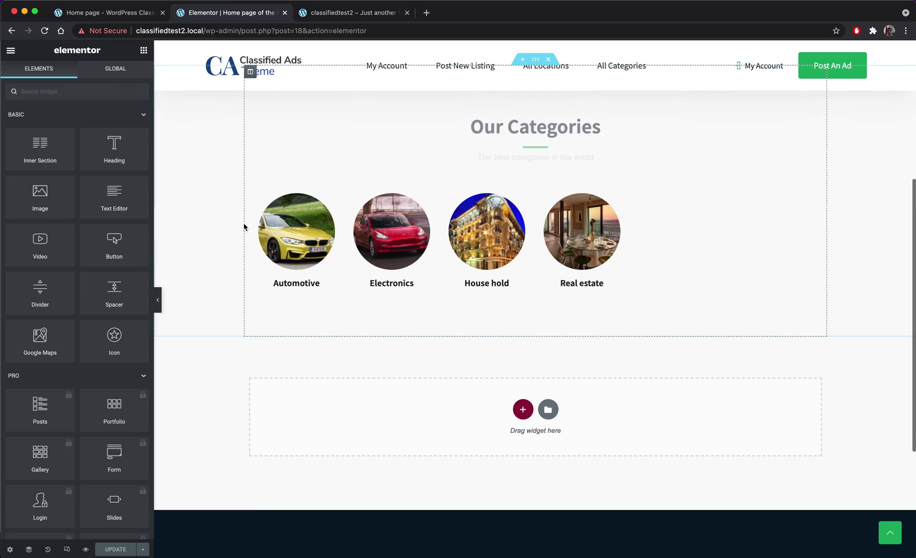
pyautogui.scroll(-1, 350, 257)
pyautogui.click(522, 350)
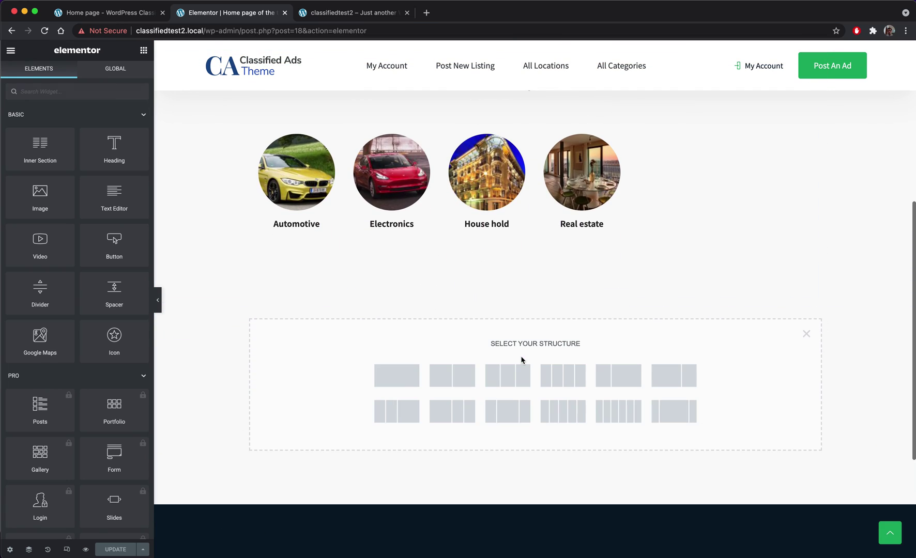
pyautogui.click(401, 382)
pyautogui.click(361, 291)
pyautogui.scroll(-15, 56, 420)
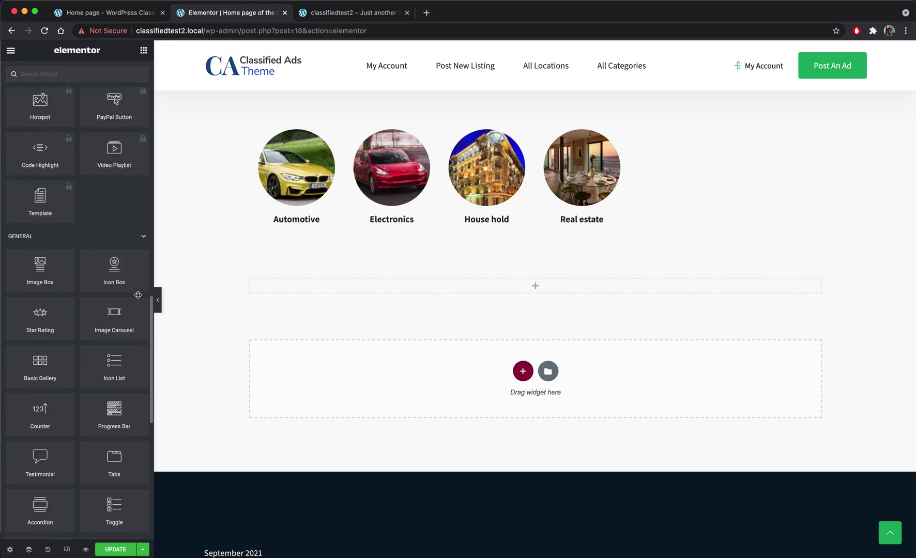
pyautogui.click(51, 407)
pyautogui.scroll(-10, 55, 405)
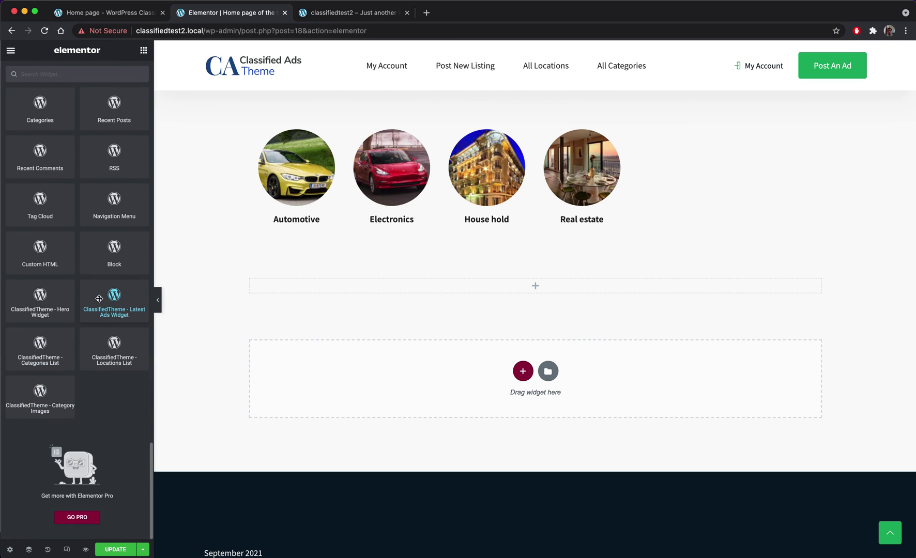
pyautogui.moveTo(100, 298); pyautogui.dragTo(550, 289)
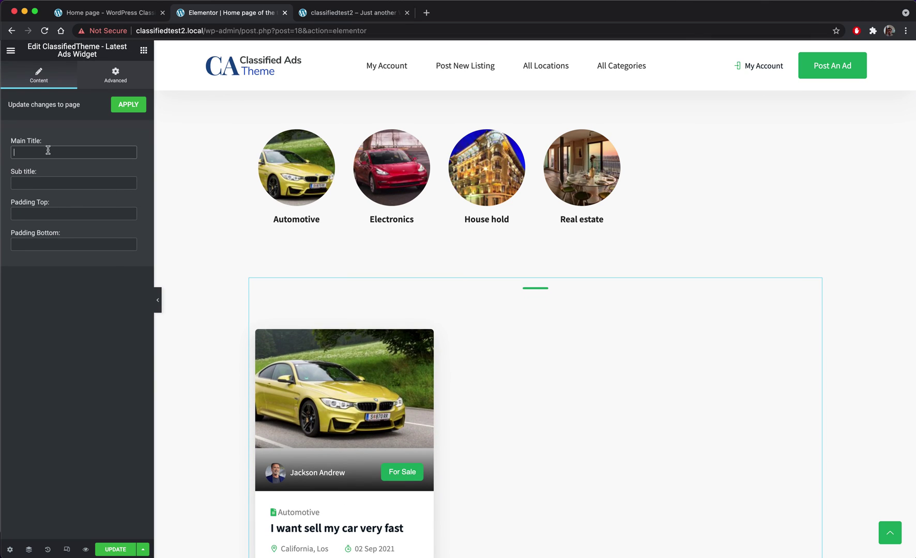
# - Title the widget 'Latest ads', subtitle it 'find here the best items and products', and update
pyautogui.write('Latest ads')
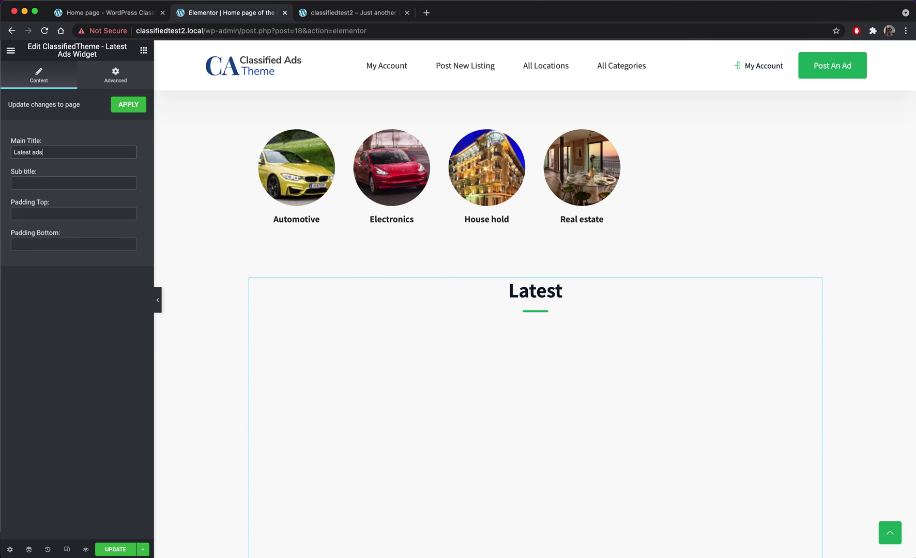
pyautogui.click(88, 183)
pyautogui.write('find her')
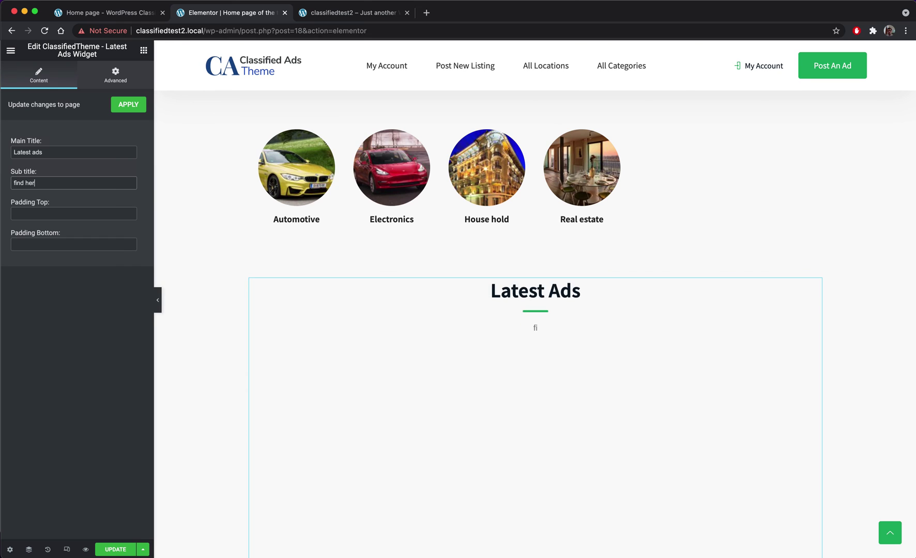
pyautogui.write('e the best item')
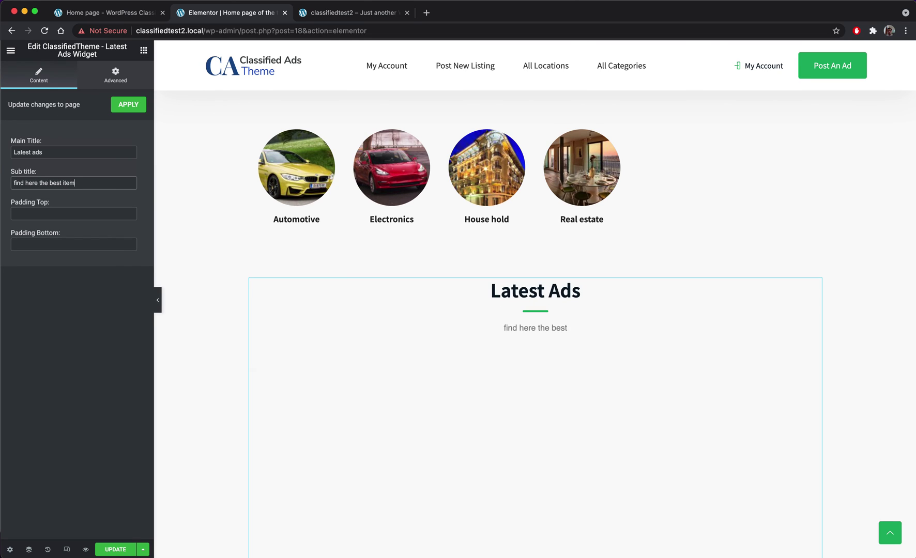
pyautogui.write('s and products')
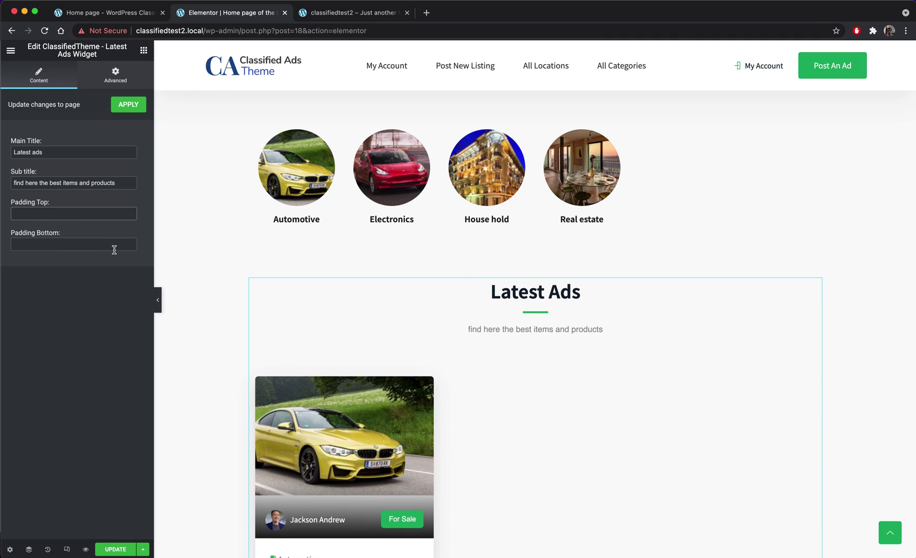
pyautogui.press('Tab')
pyautogui.click(126, 552)
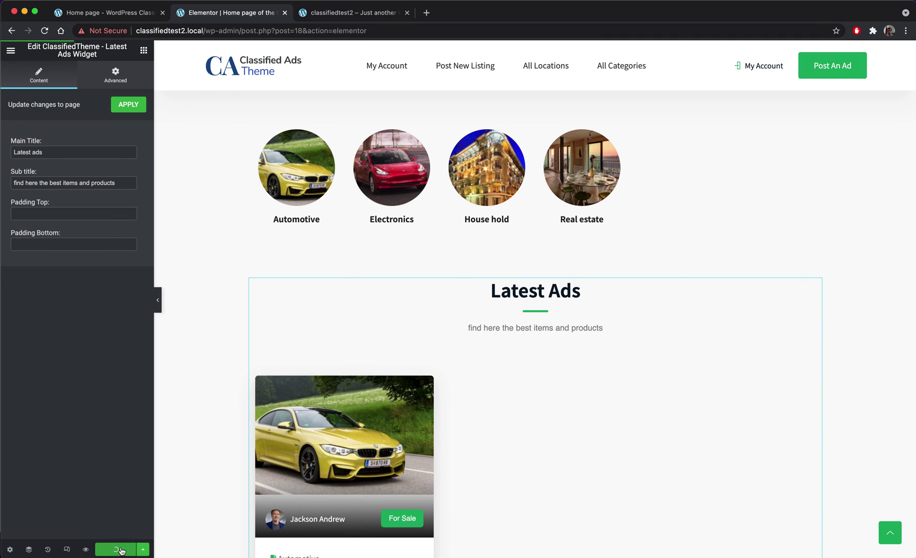
# - Browse the car listing's photos in the enlarged lightbox, then go to My Account
pyautogui.click(323, 11)
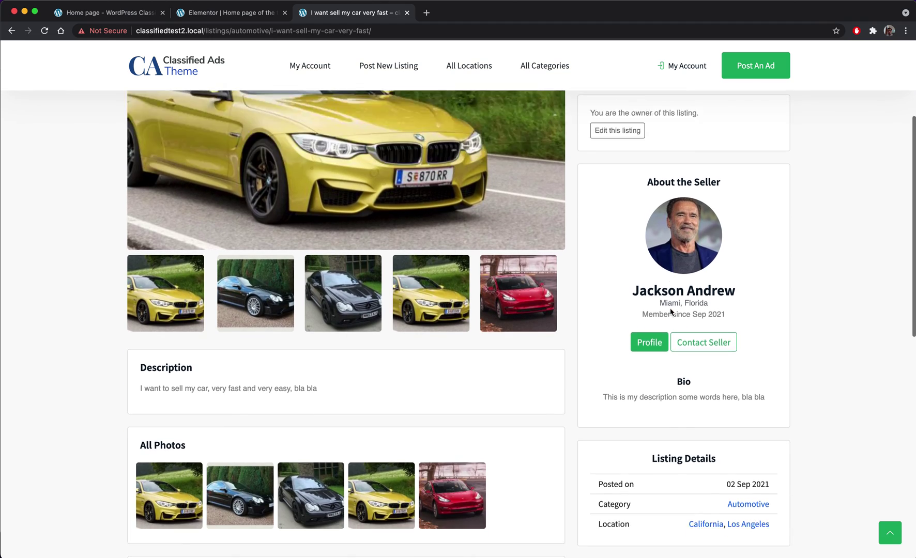
pyautogui.scroll(4, 670, 312)
pyautogui.scroll(1, 668, 313)
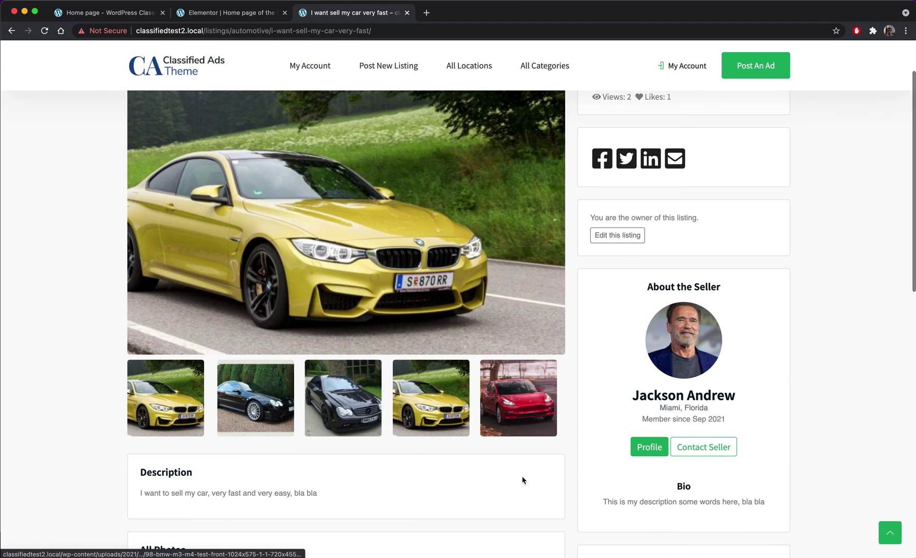
pyautogui.click(266, 415)
pyautogui.click(626, 181)
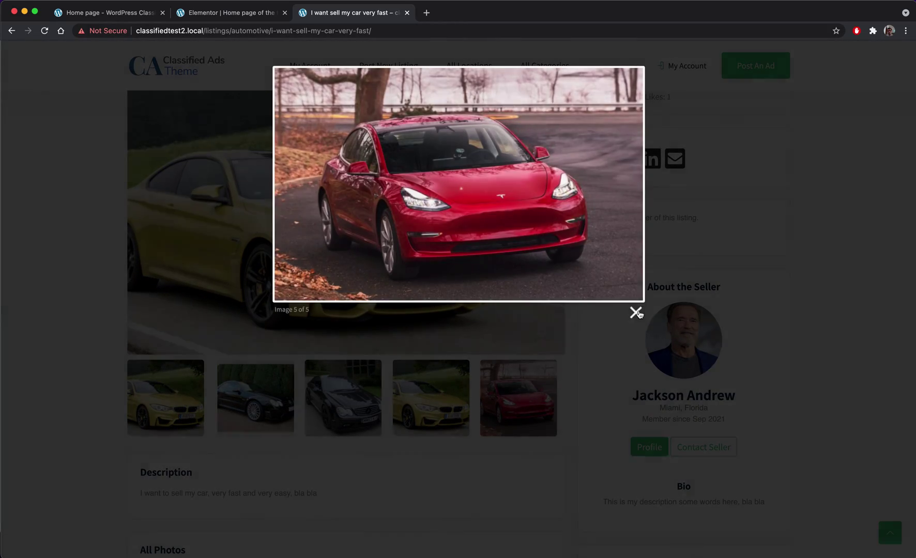
pyautogui.click(636, 312)
pyautogui.scroll(2, 856, 174)
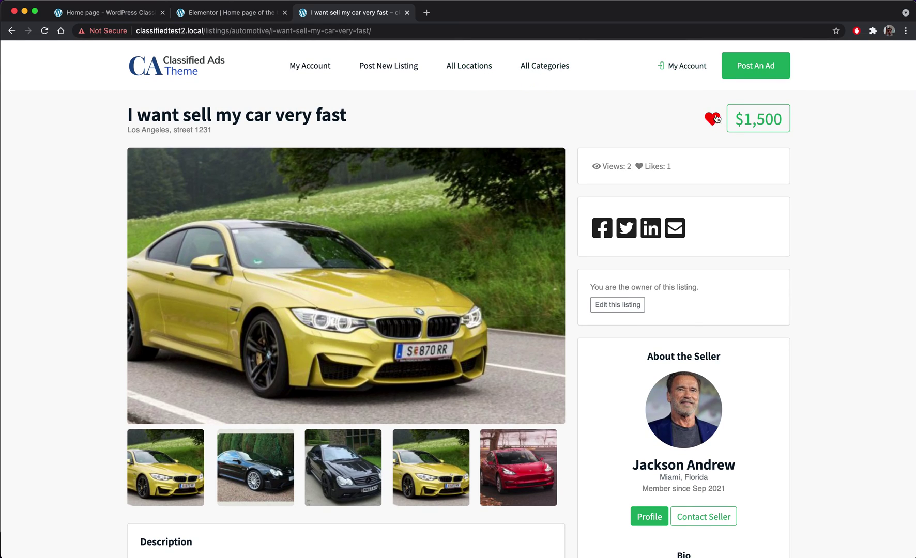
pyautogui.click(688, 69)
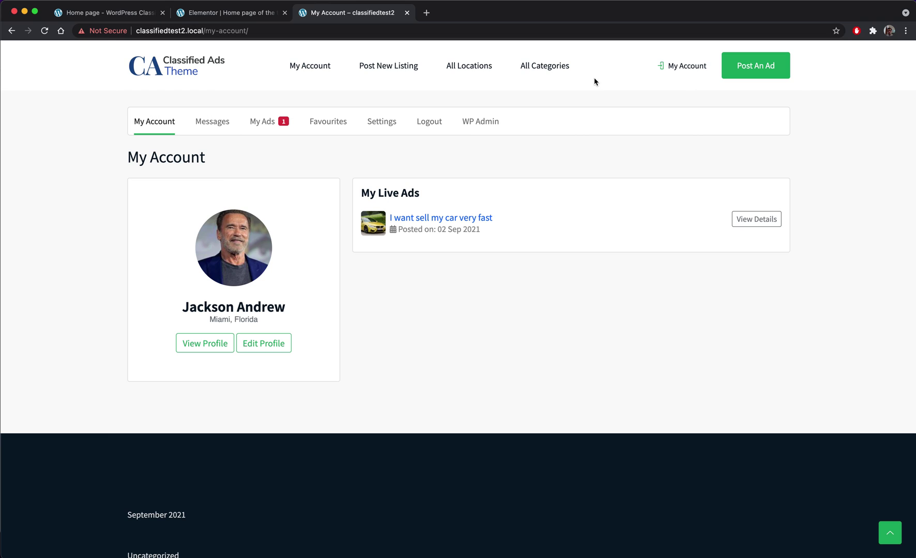
# - Check the Favourites tab, then search all listings from the home page to find the $1,500 car ad
pyautogui.click(327, 128)
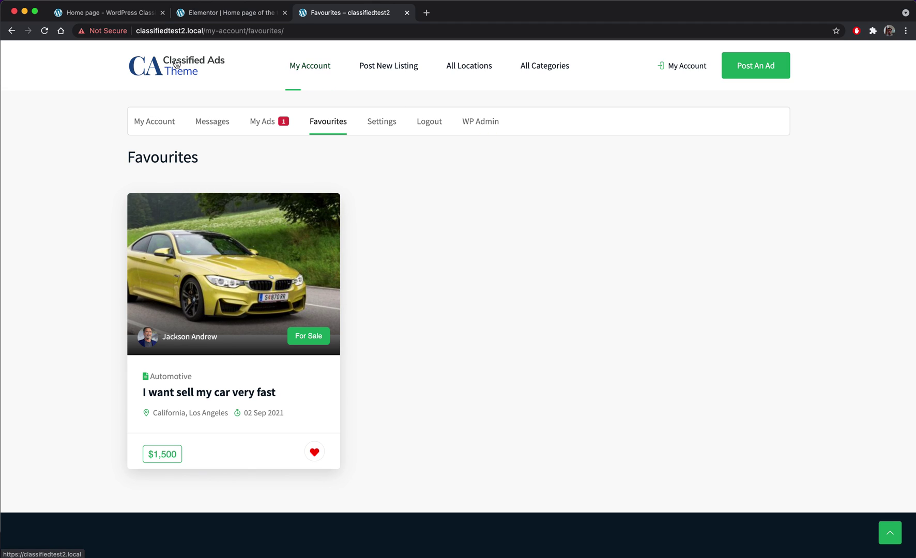
pyautogui.click(176, 63)
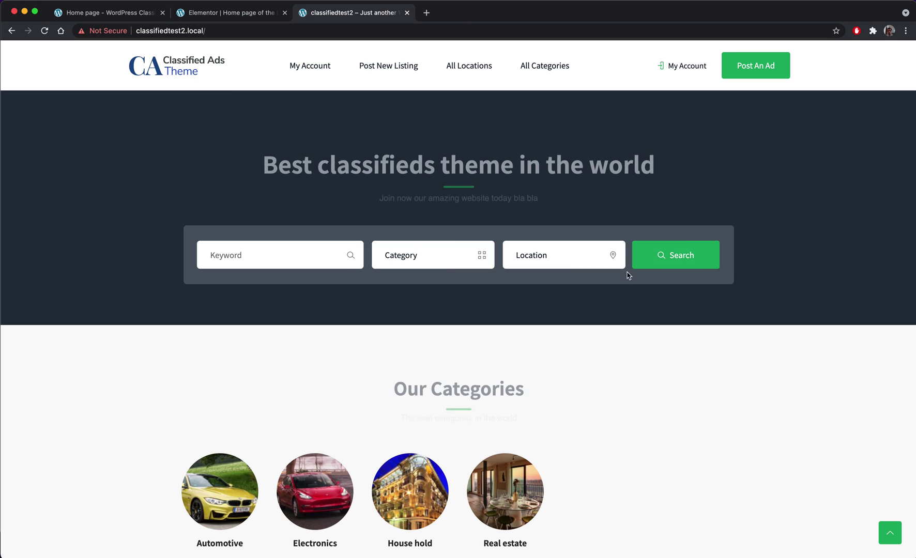
pyautogui.click(692, 267)
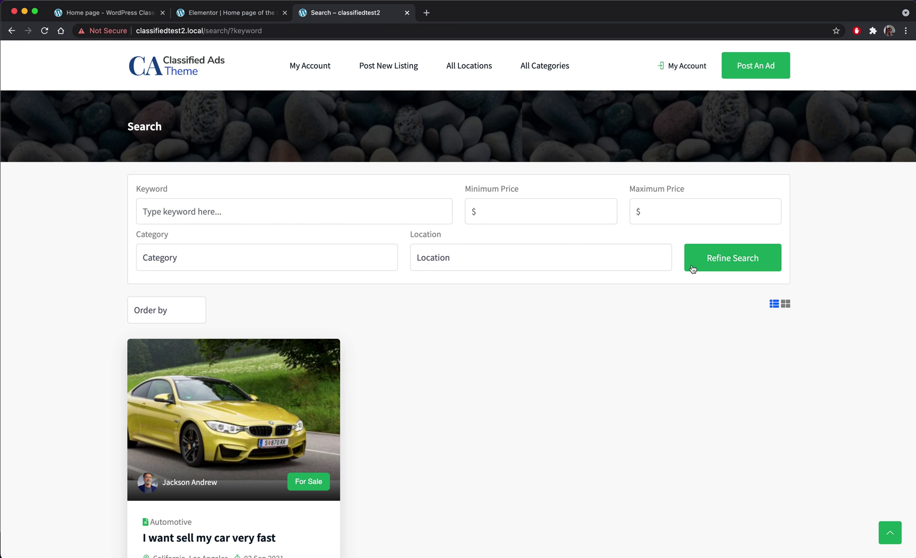
pyautogui.scroll(-4, 356, 262)
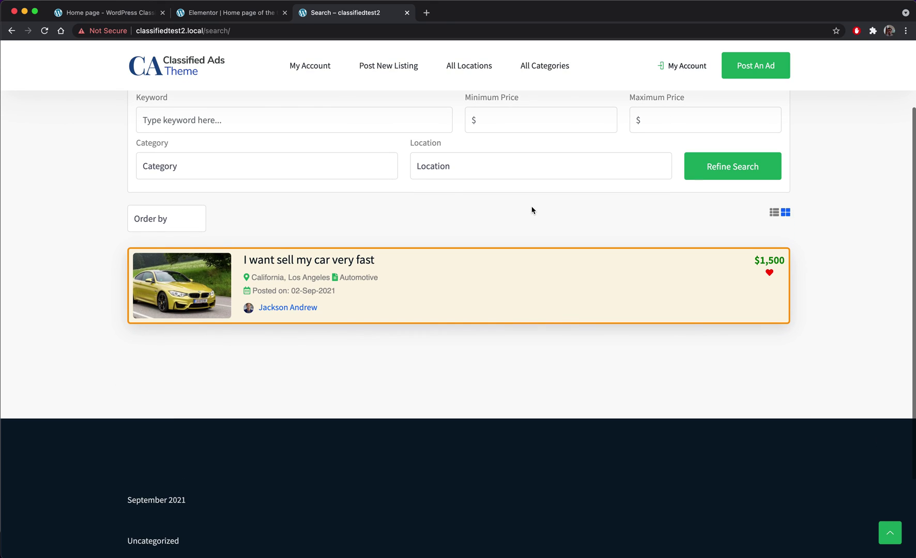
pyautogui.scroll(2, 284, 124)
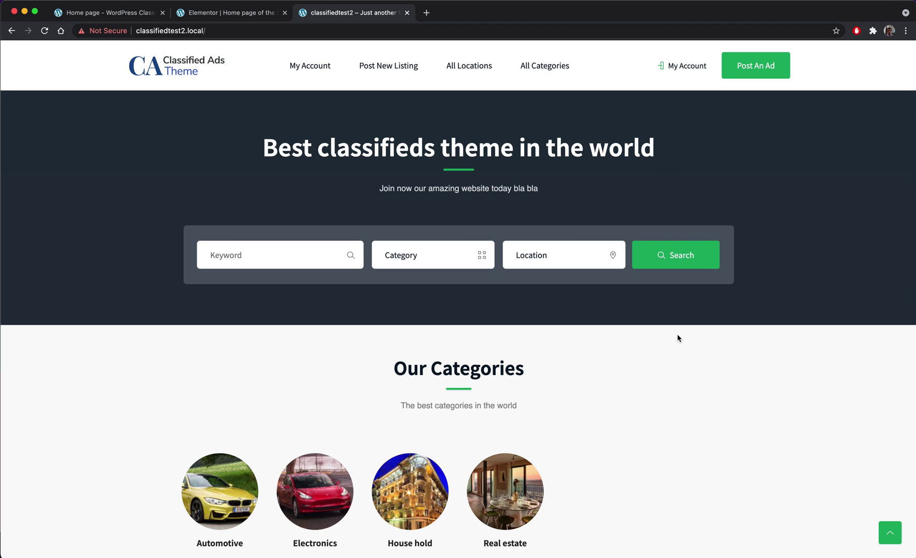
# - Scroll the home page down to the Latest Ads section showing the $1,500 car ad
pyautogui.scroll(-10, 656, 325)
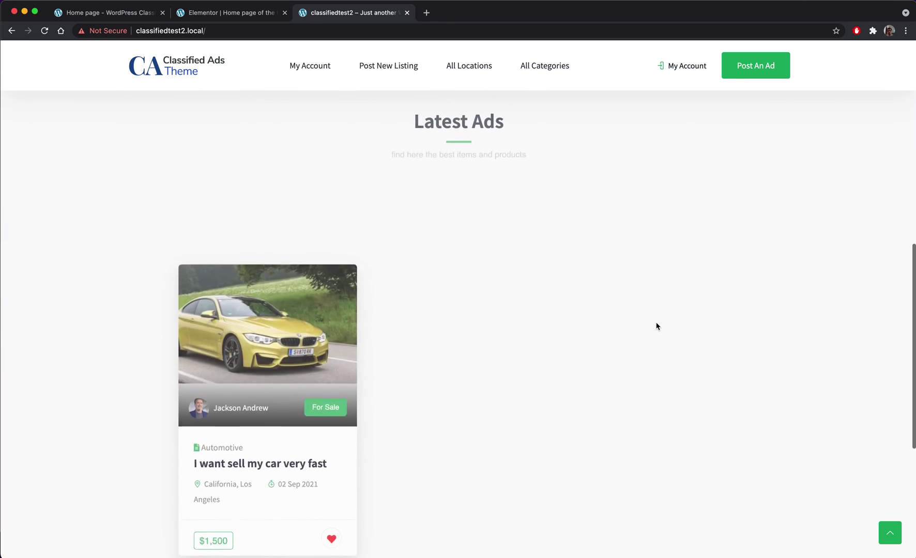